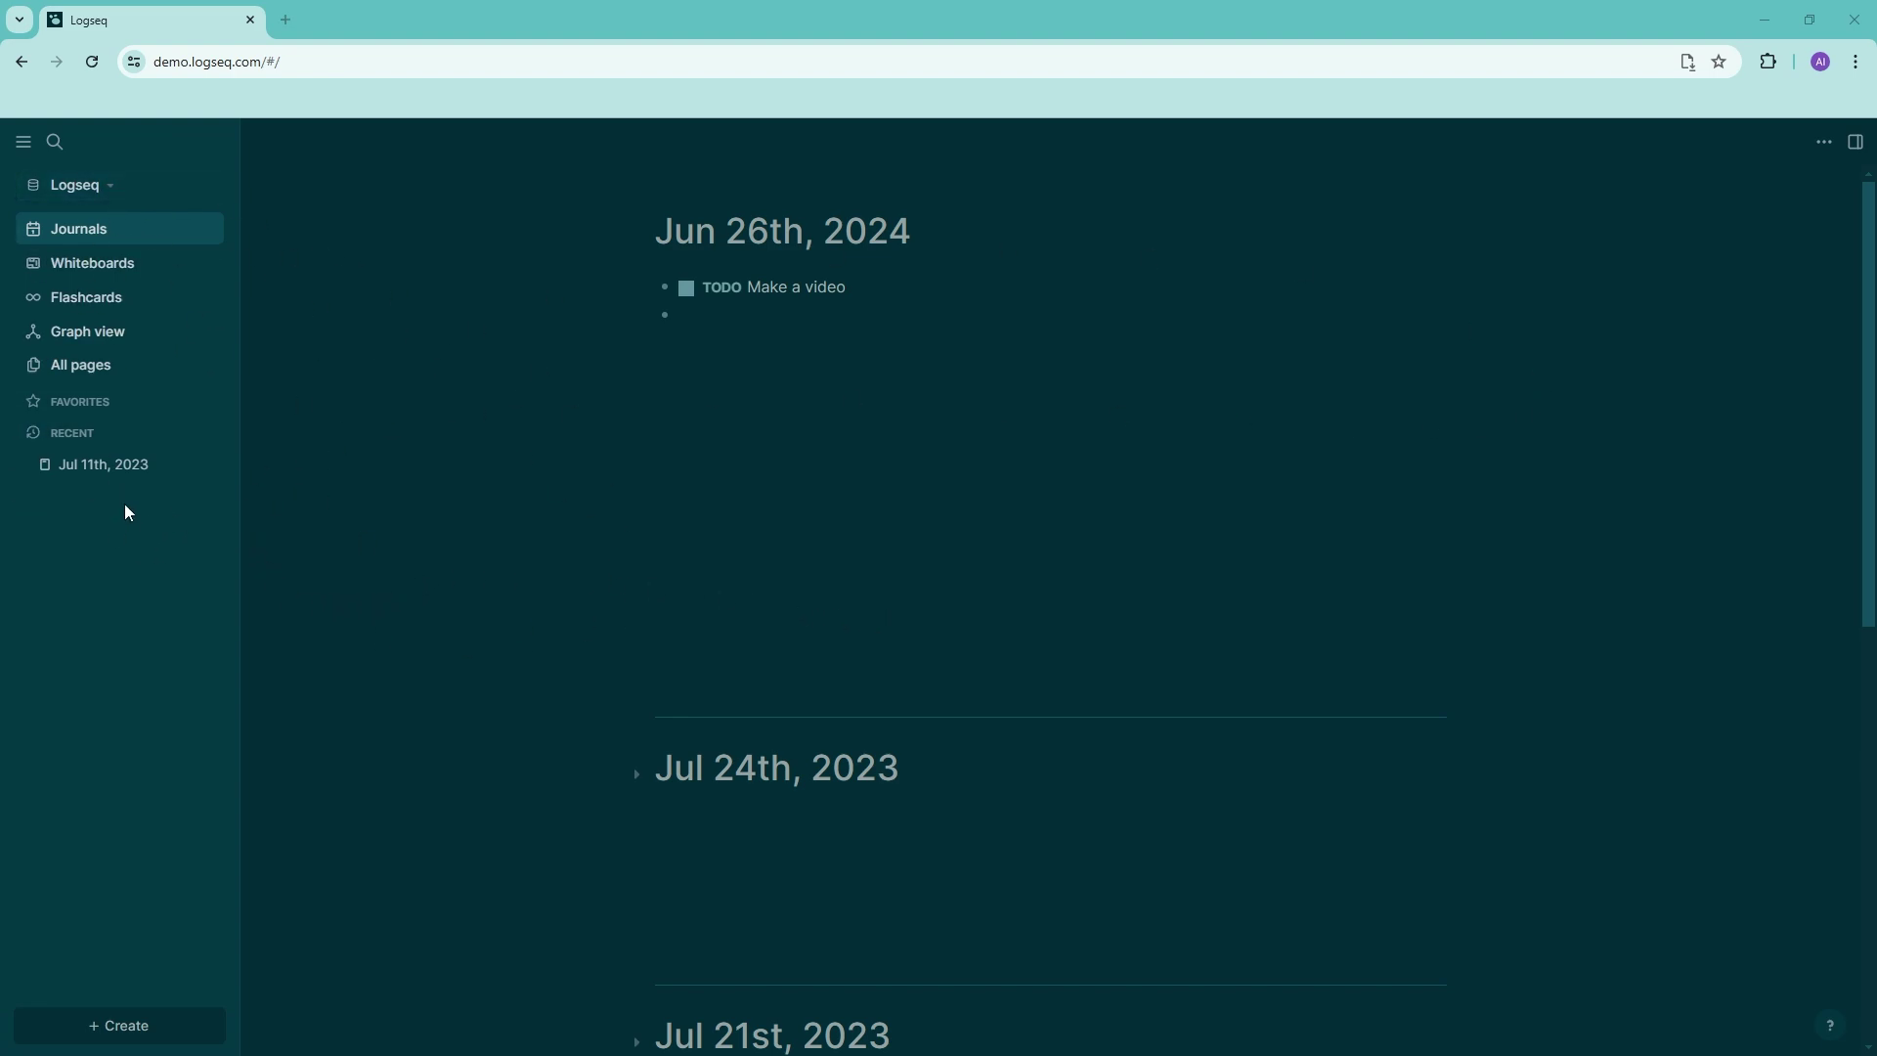
click(111, 195)
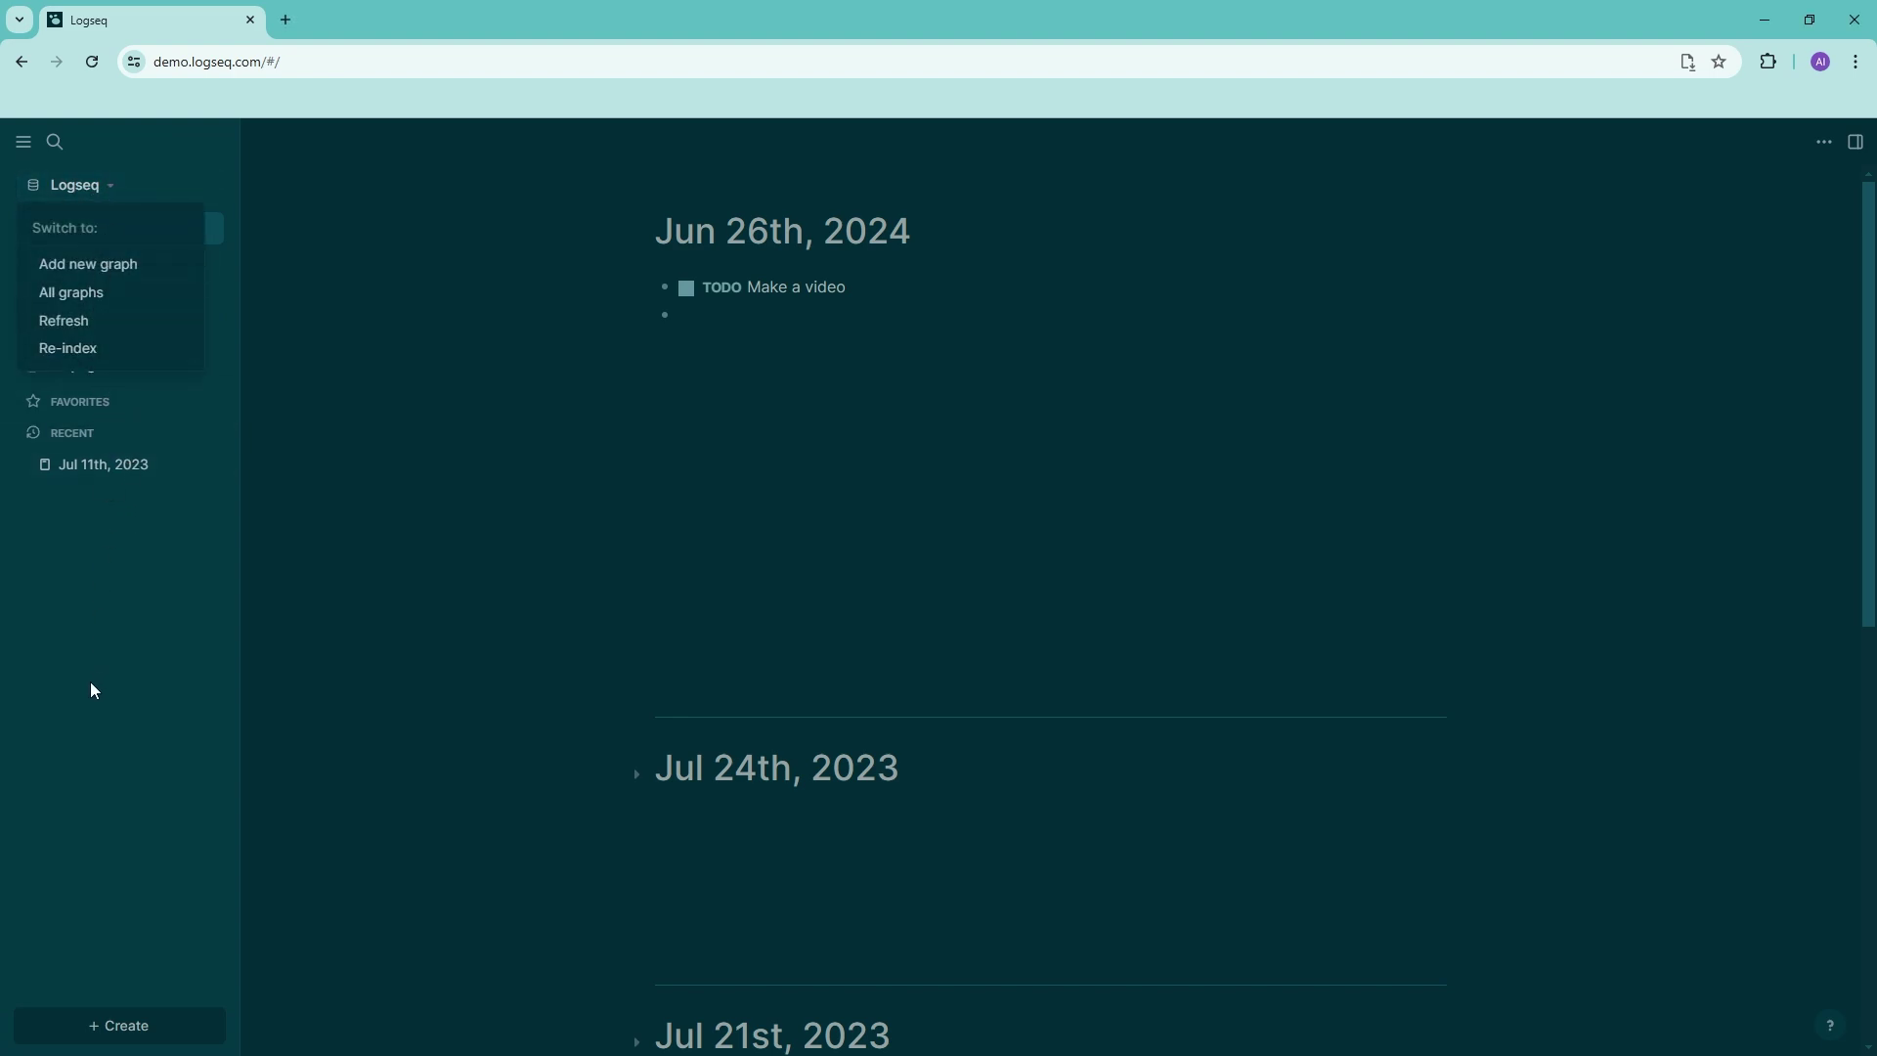
click(142, 657)
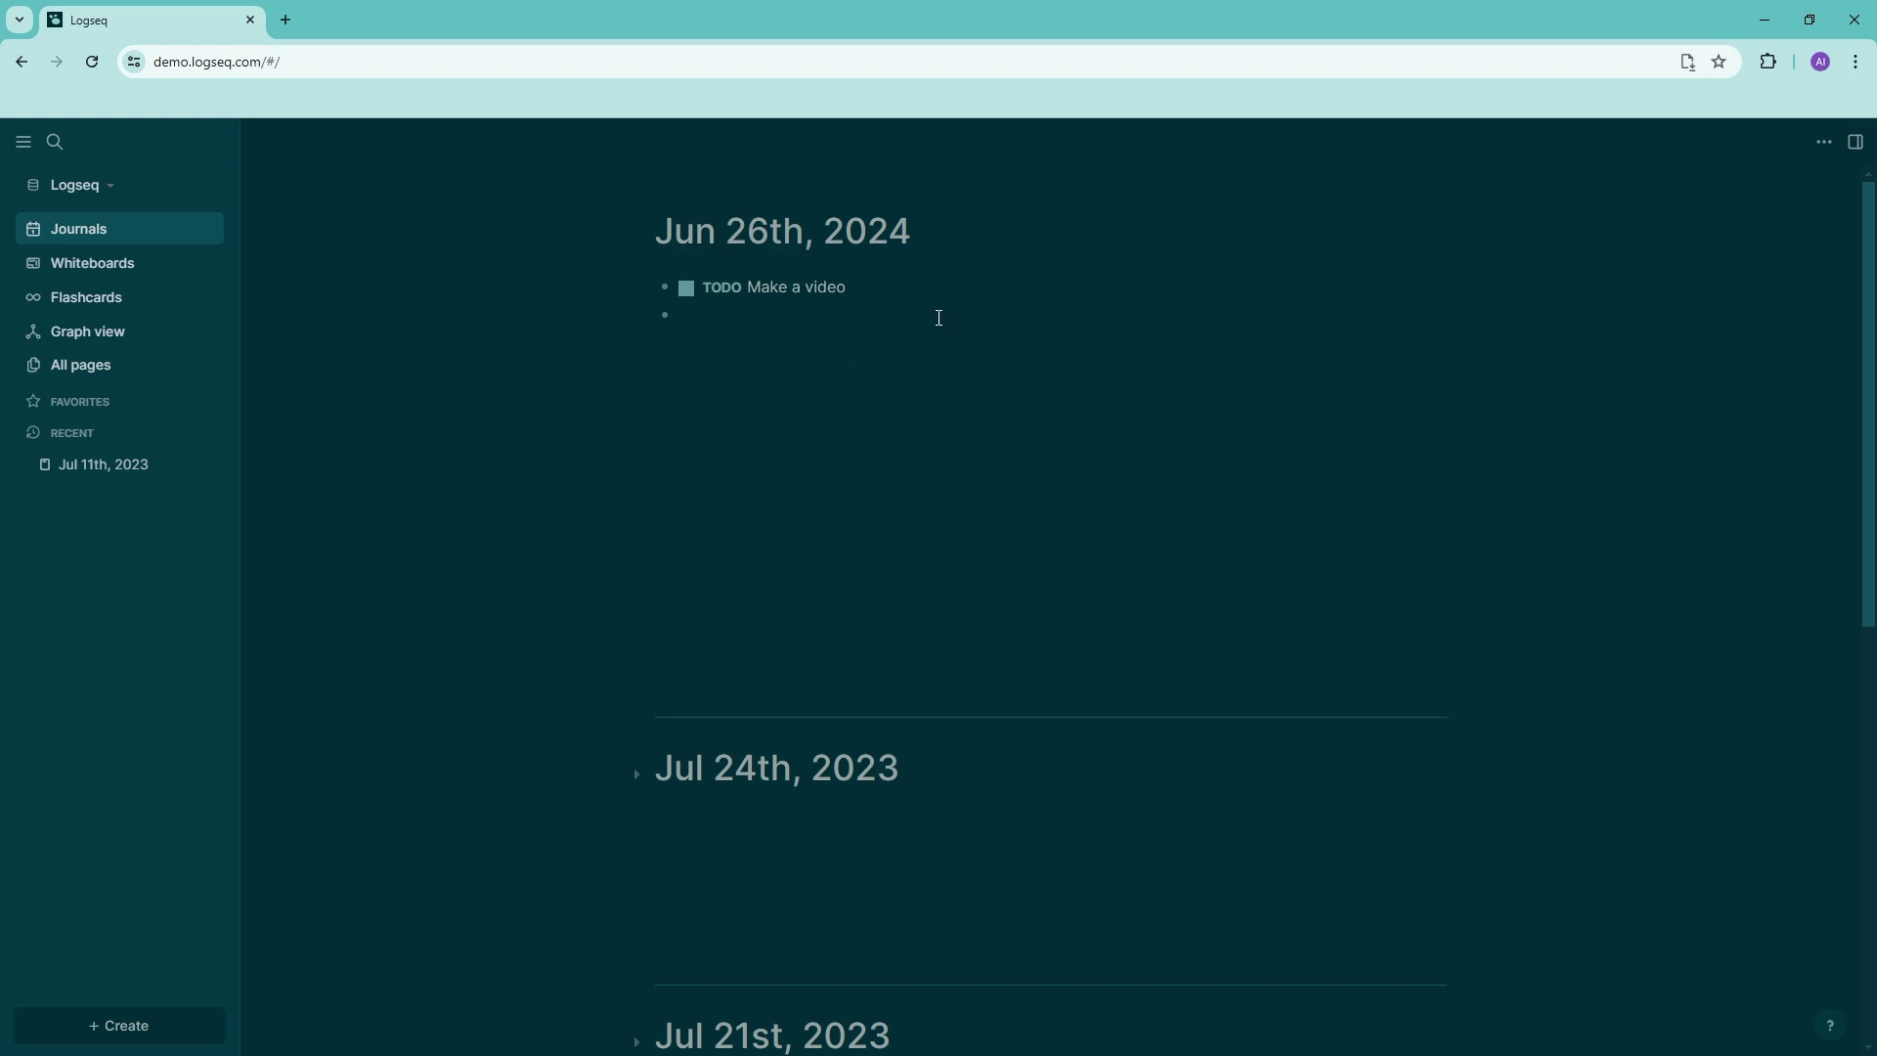
- Add the task "TODO Complete Logseq TUtorial" as a new block in the Jun 26th, 2024 journal
click(783, 313)
text(TODO)
text(Complete Logseq TUtorial)
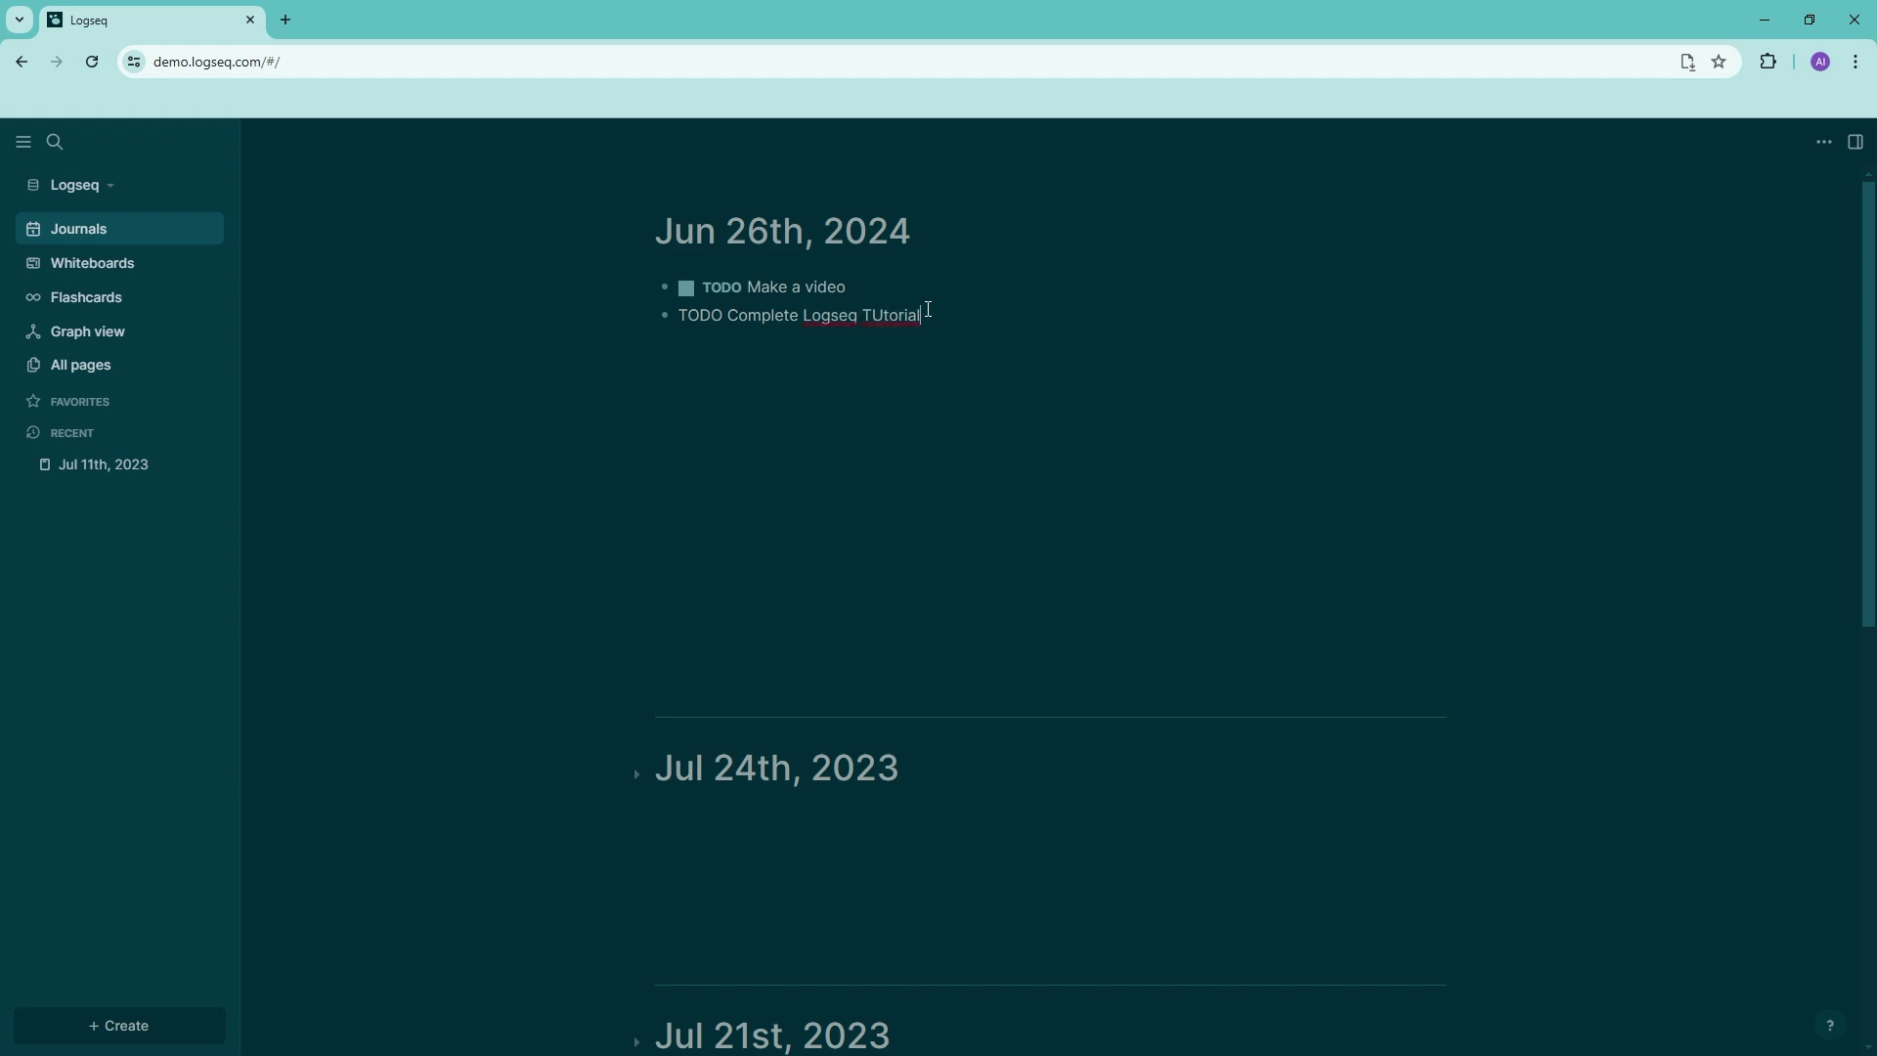
key(Return)
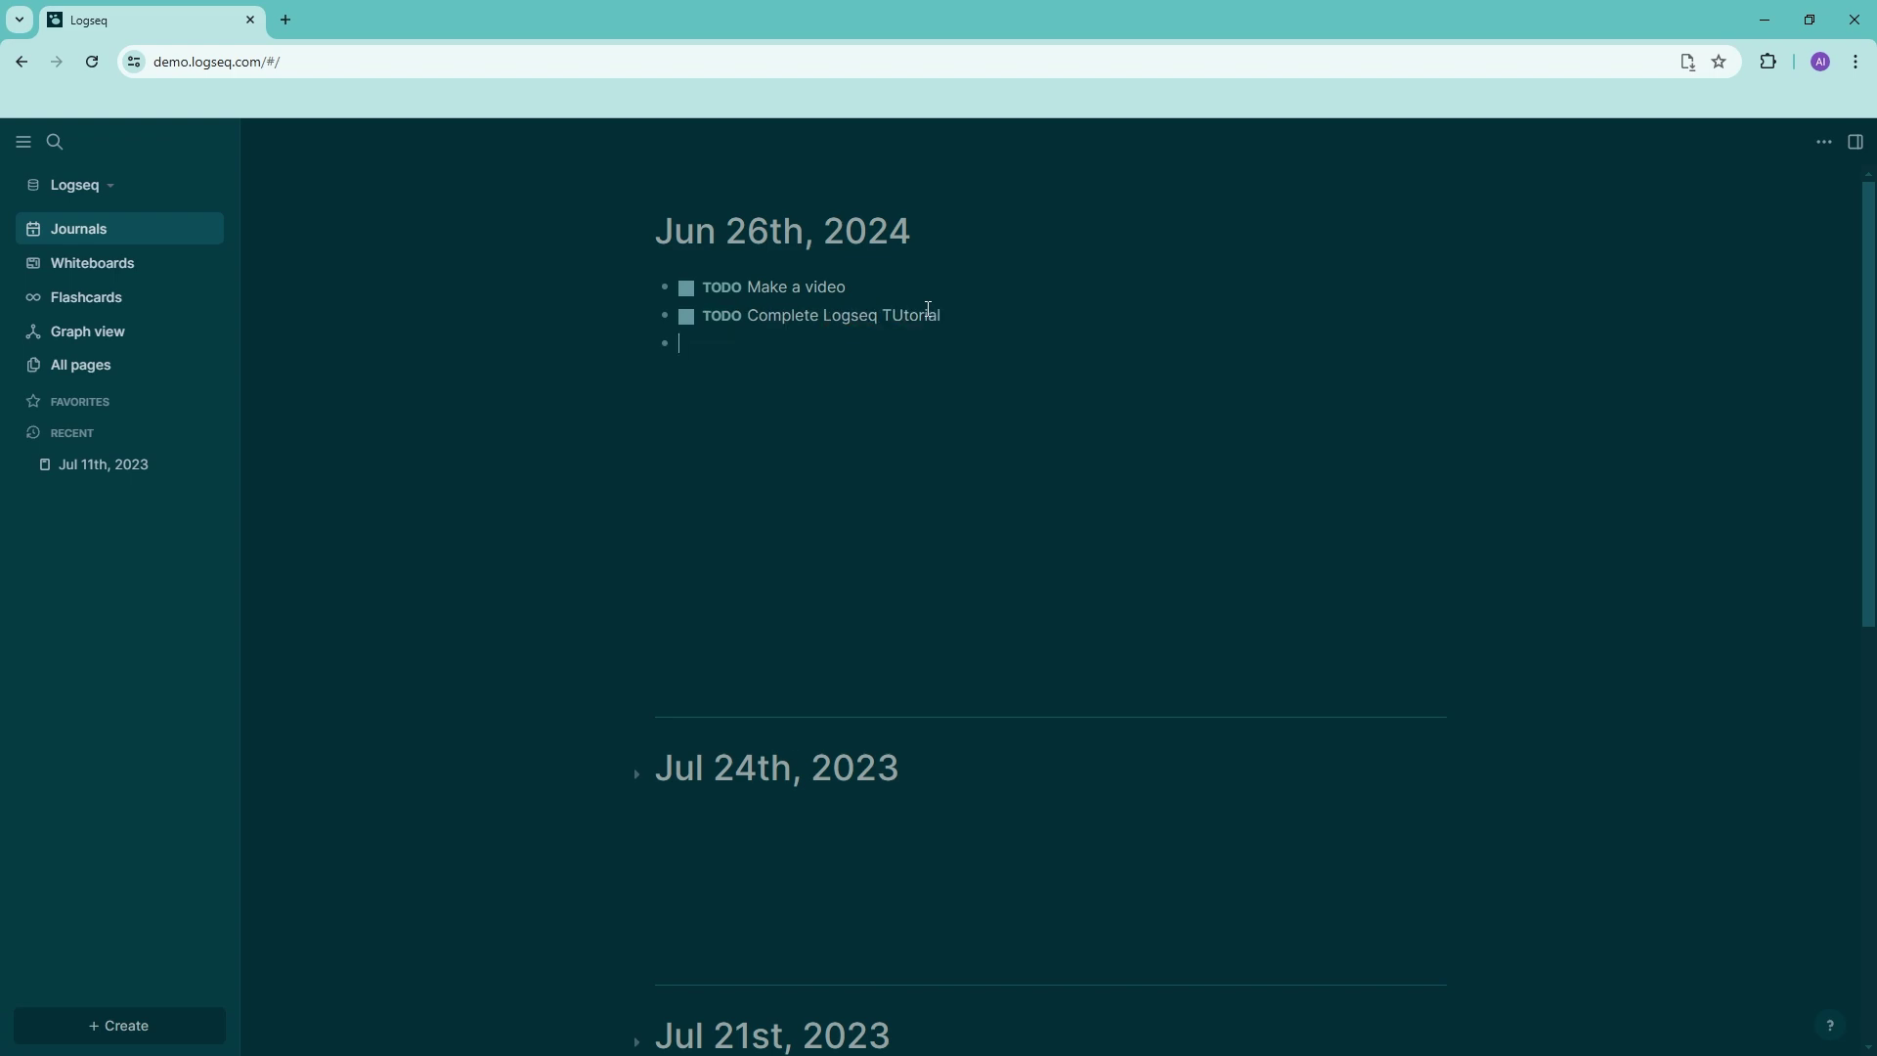
- Mark the "Complete Logseq TUtorial" task done, reopen it, and cycle its status marker back to LATER
click(687, 319)
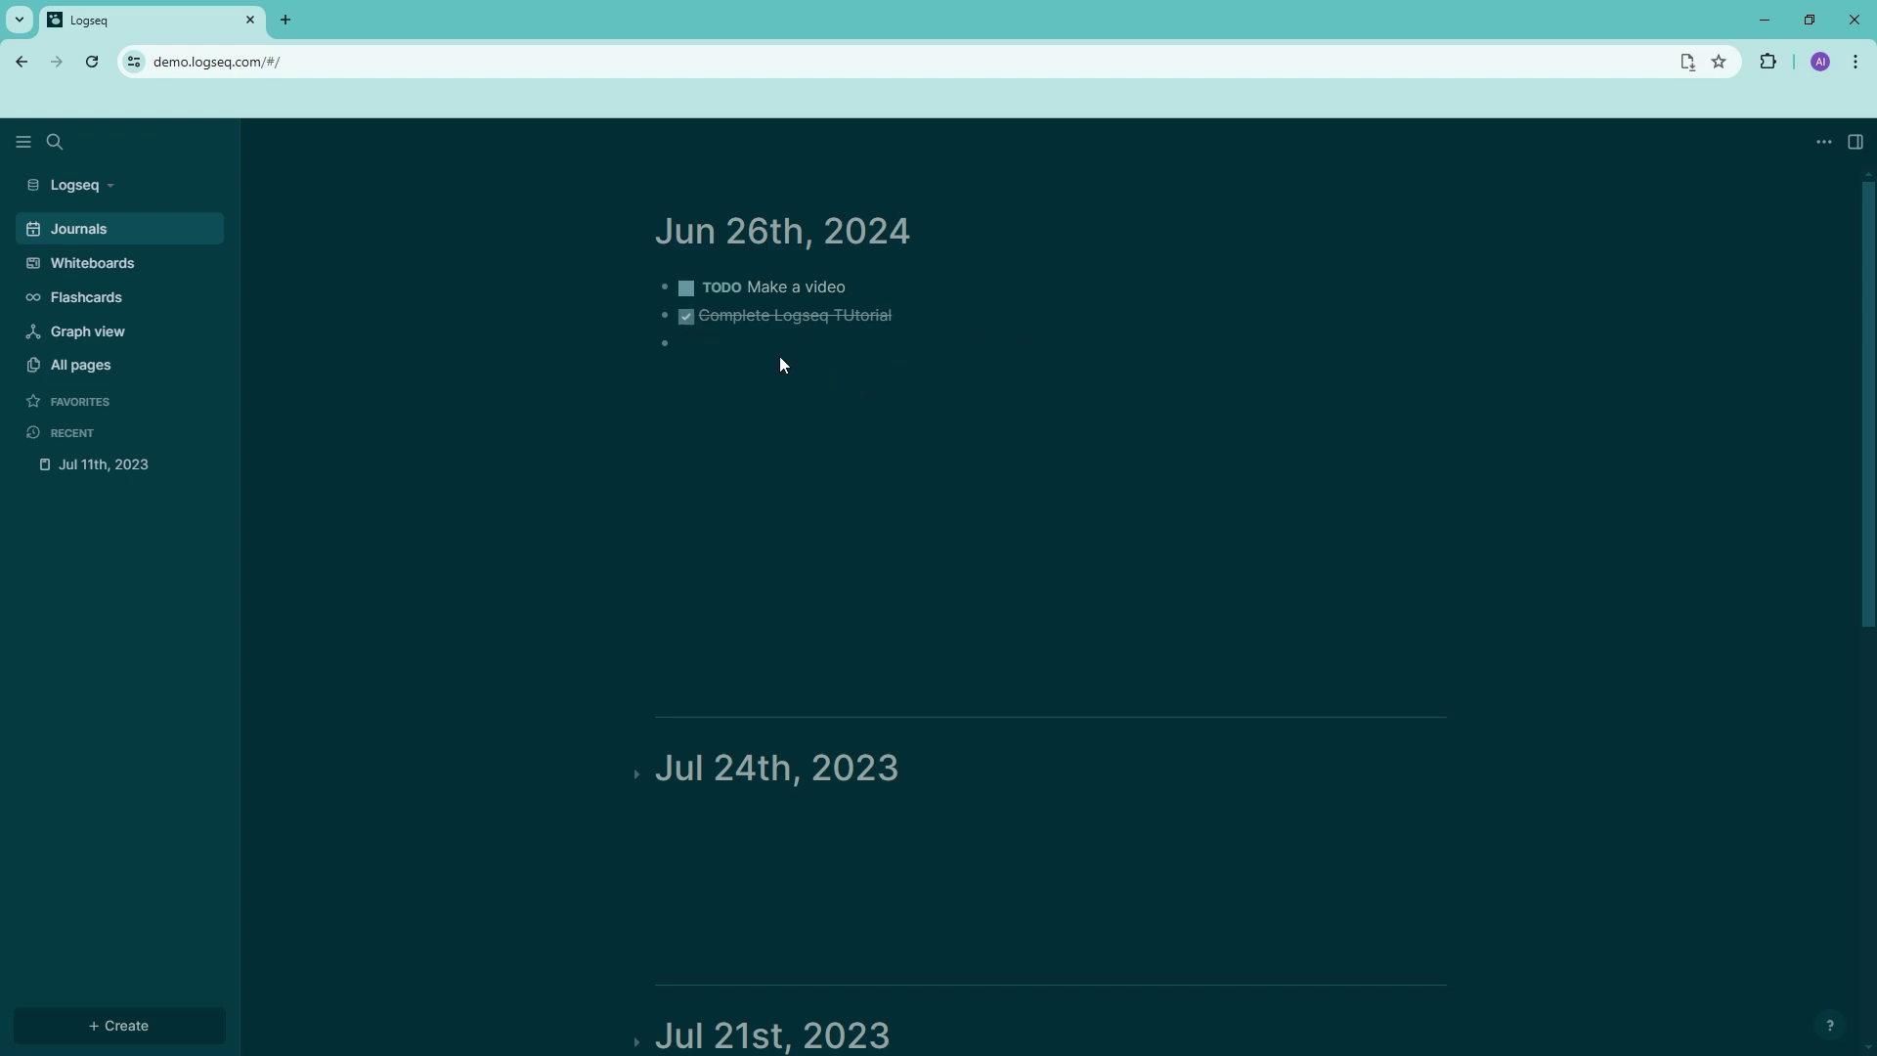
click(688, 322)
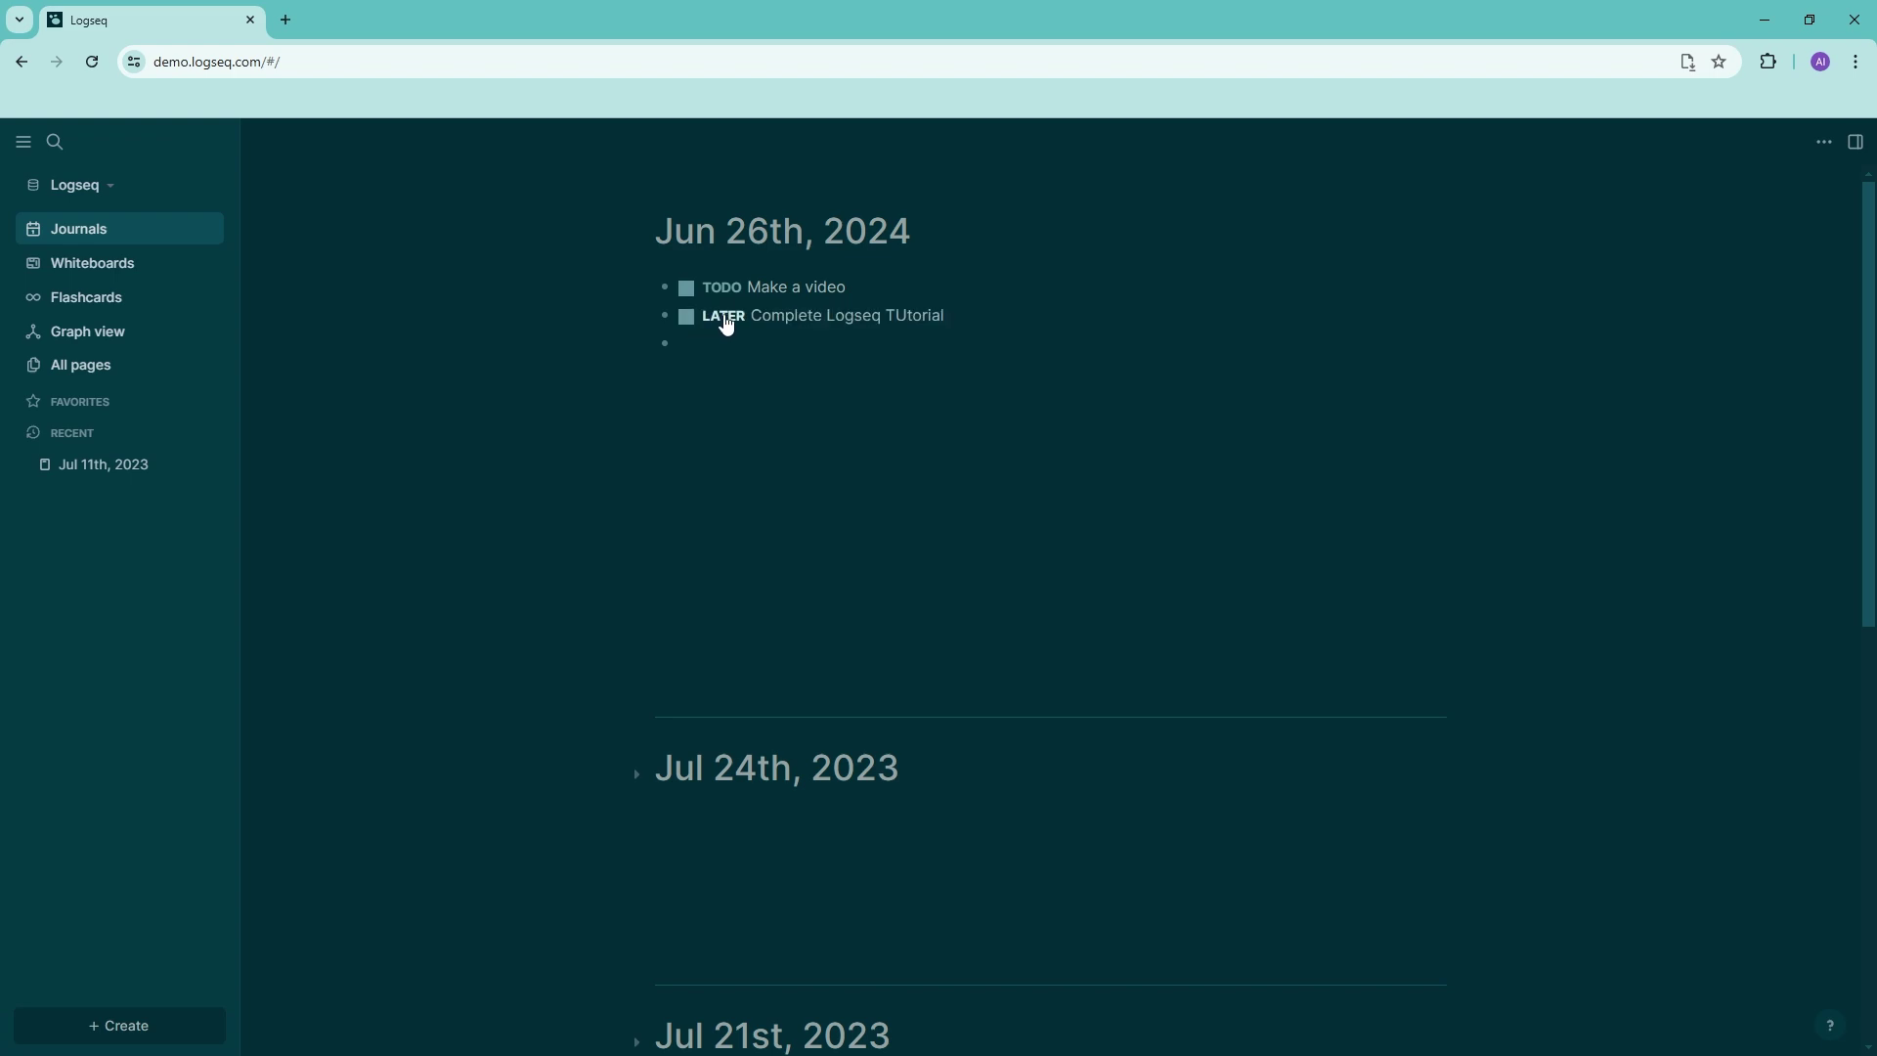
click(725, 321)
click(725, 321)
click(725, 321)
click(725, 320)
click(726, 321)
click(724, 321)
- View the whiteboards overview and the flashcards introduction, and close the introduction
click(111, 266)
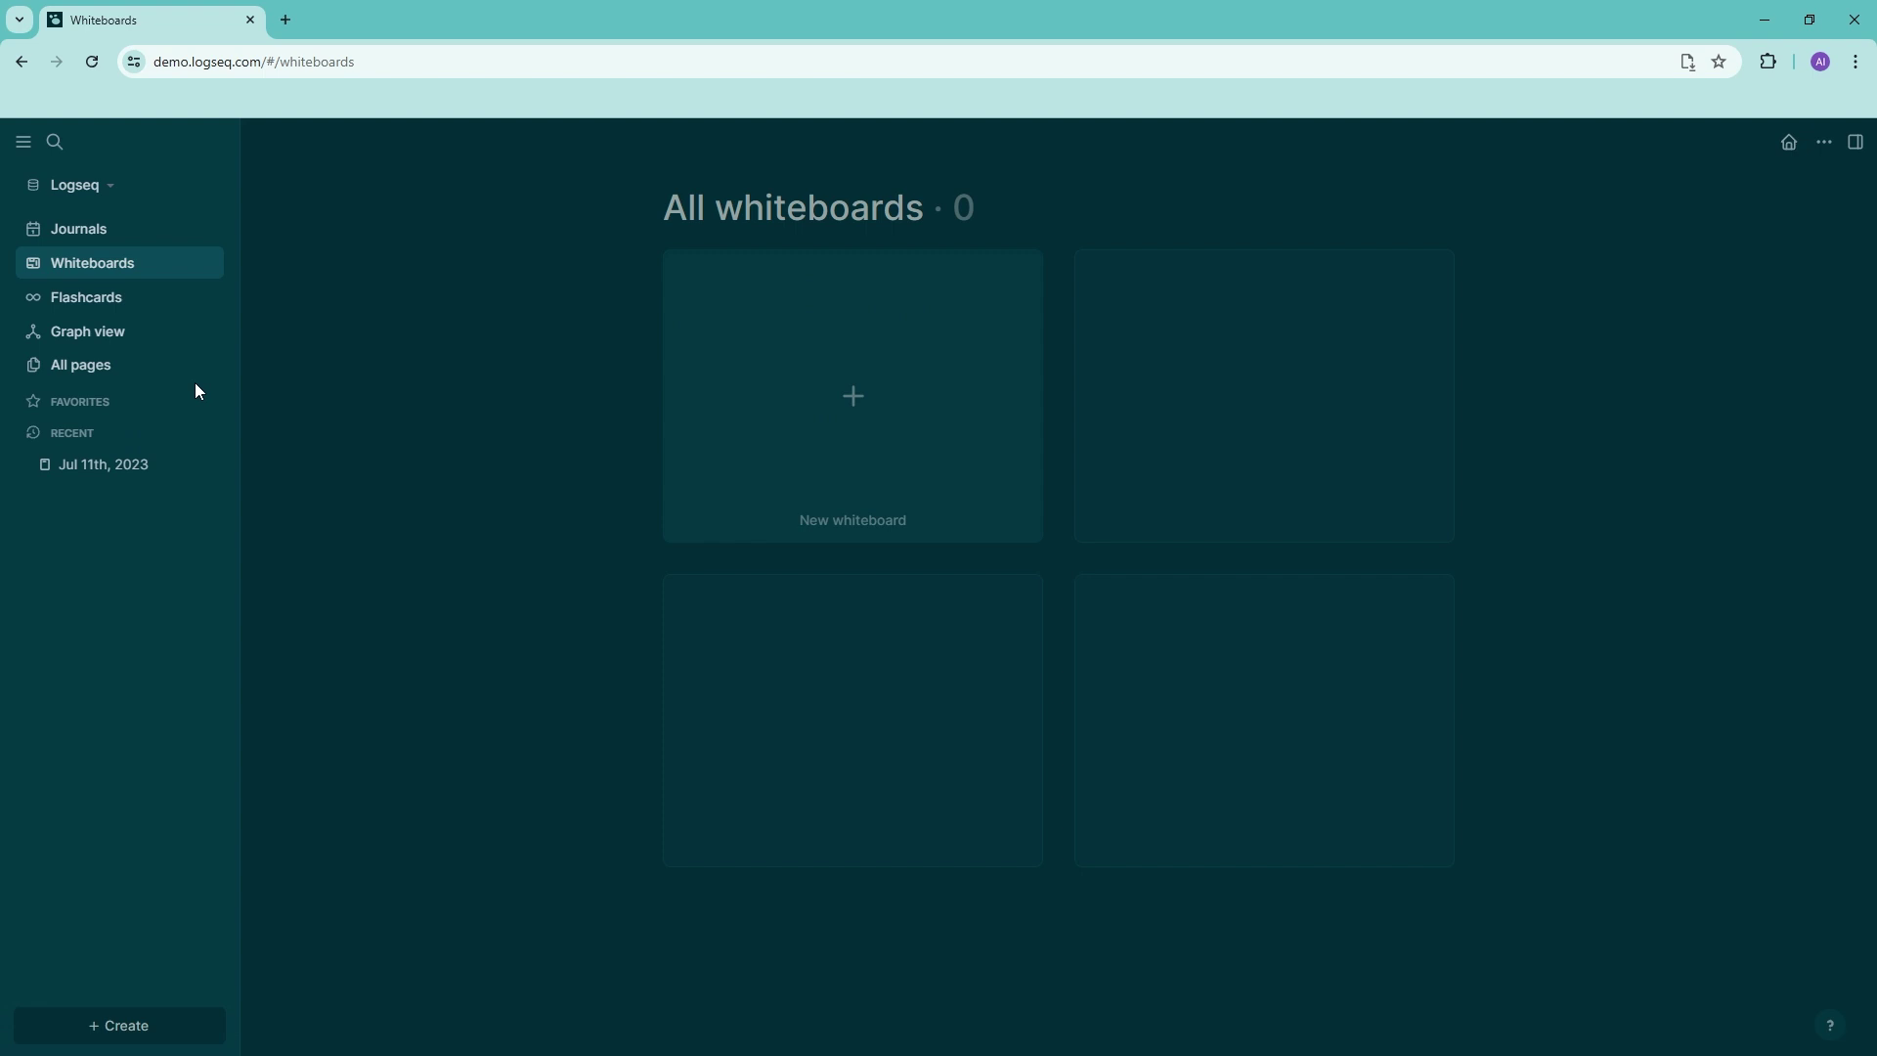
click(120, 301)
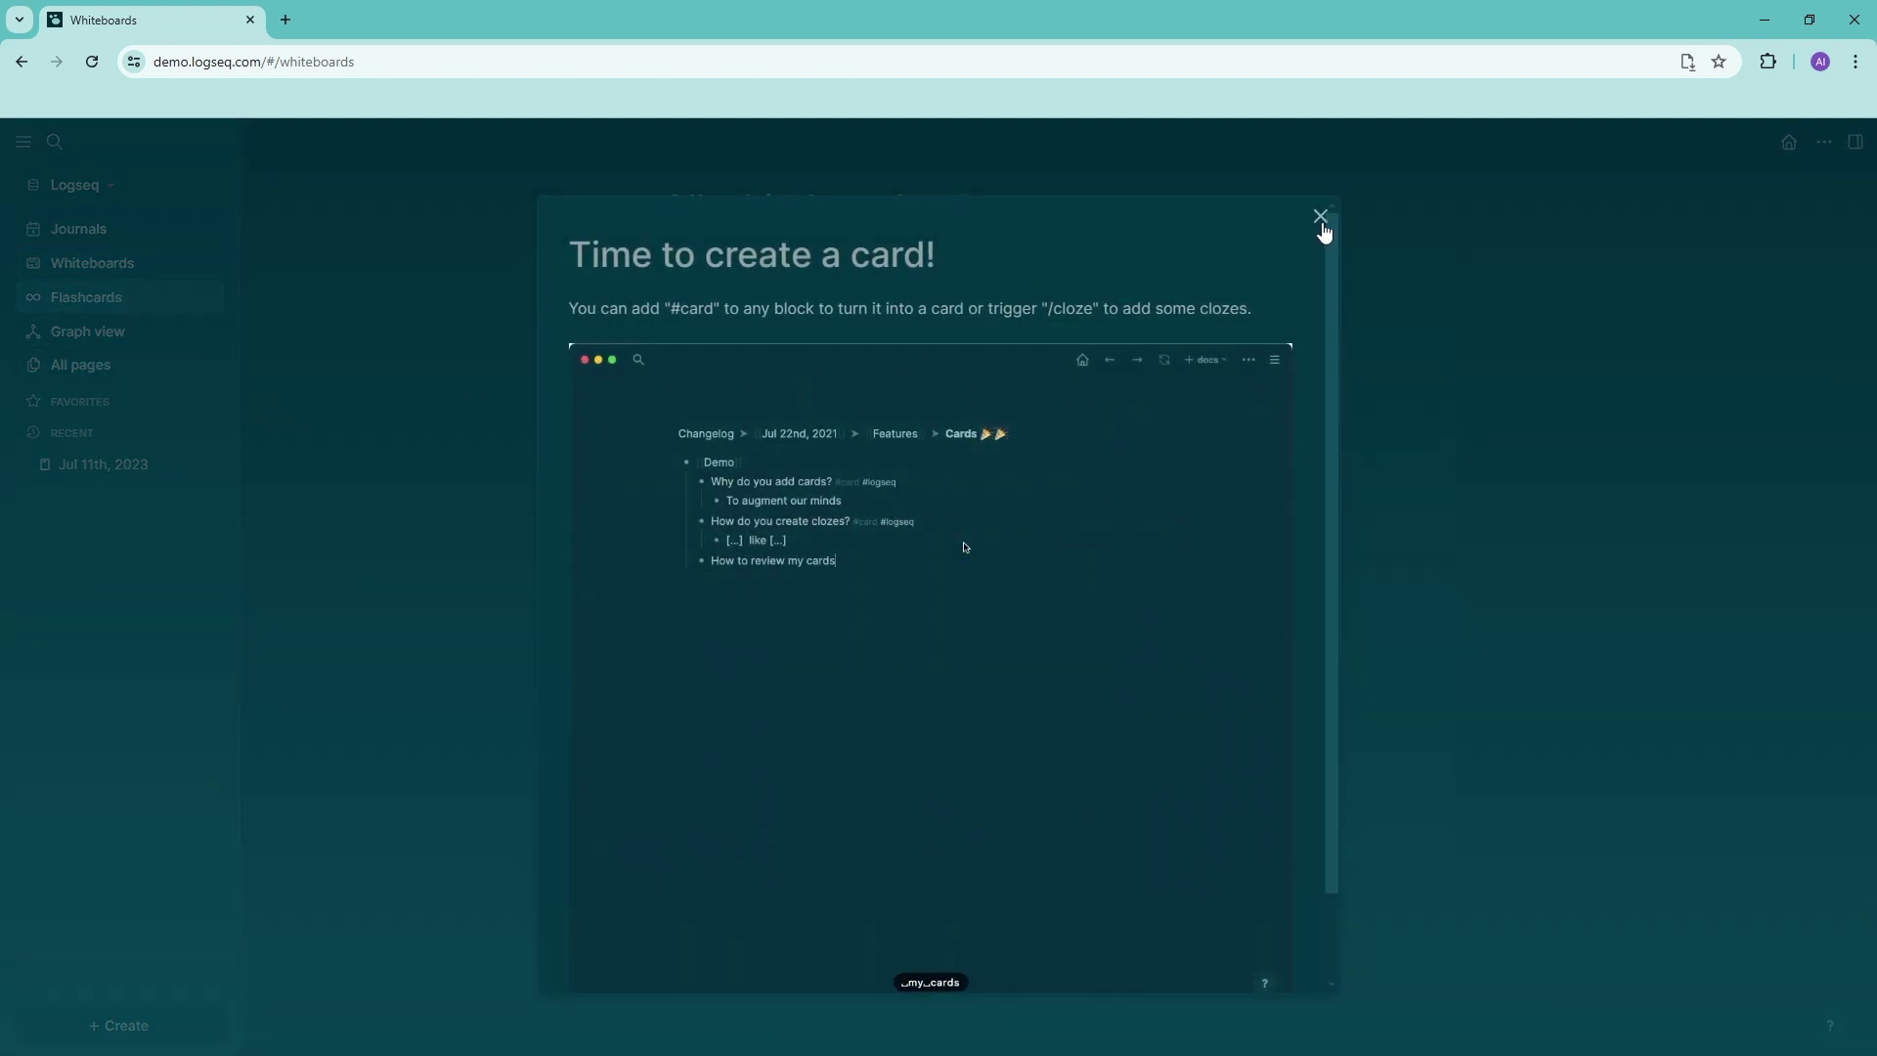
click(1321, 218)
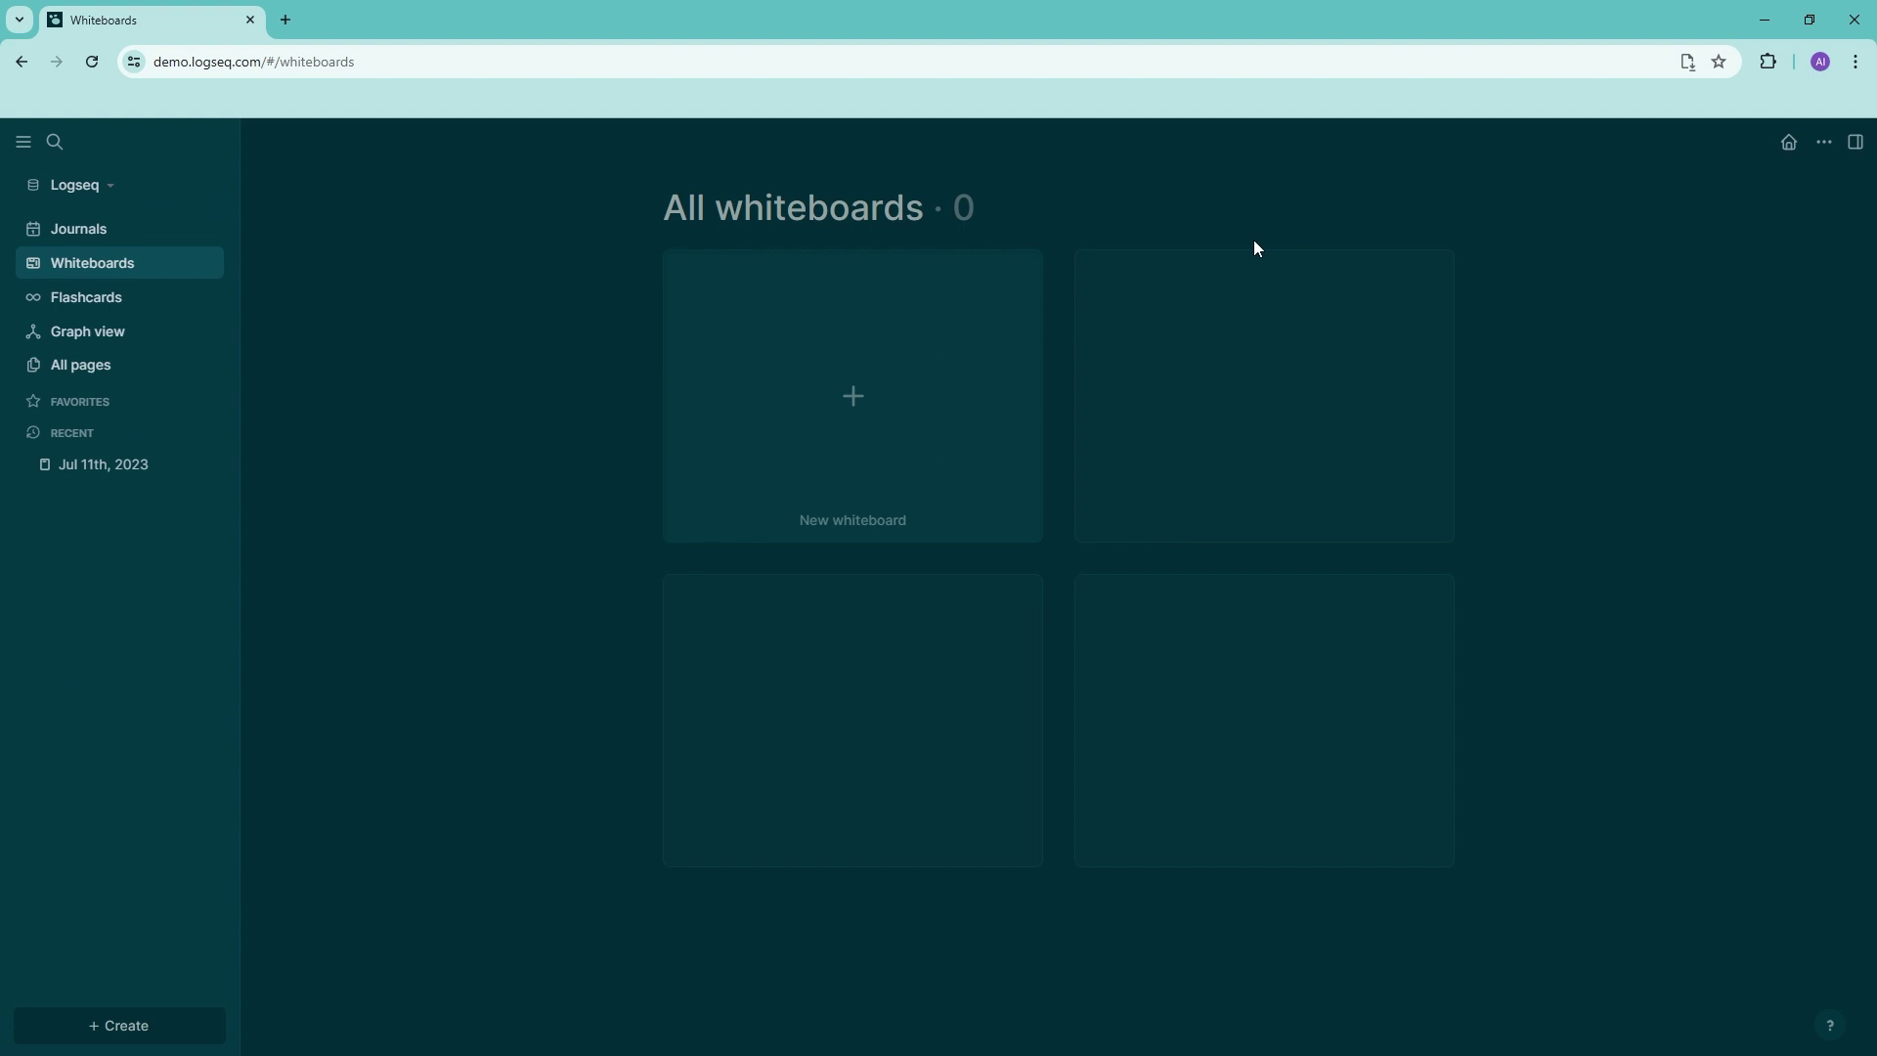
- Show journal pages as nodes in the graph view and move the graph around to examine it
click(107, 340)
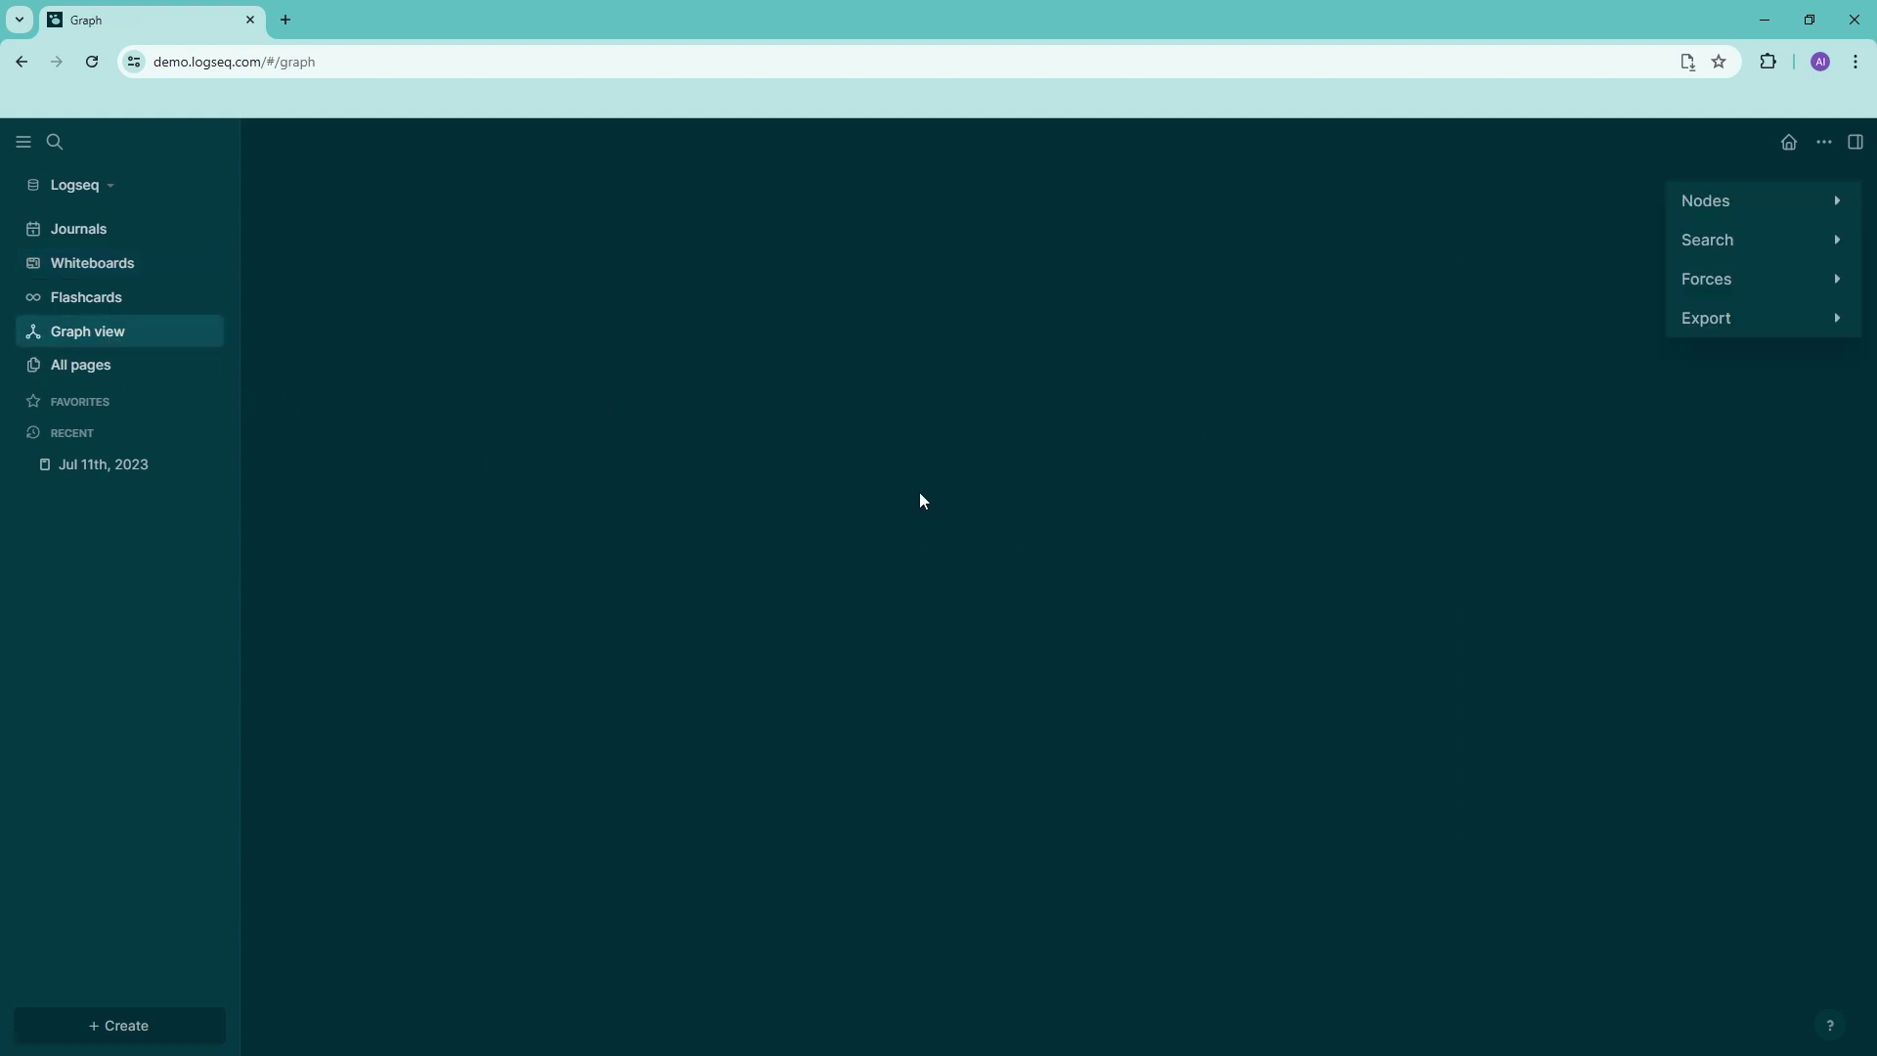
click(1782, 207)
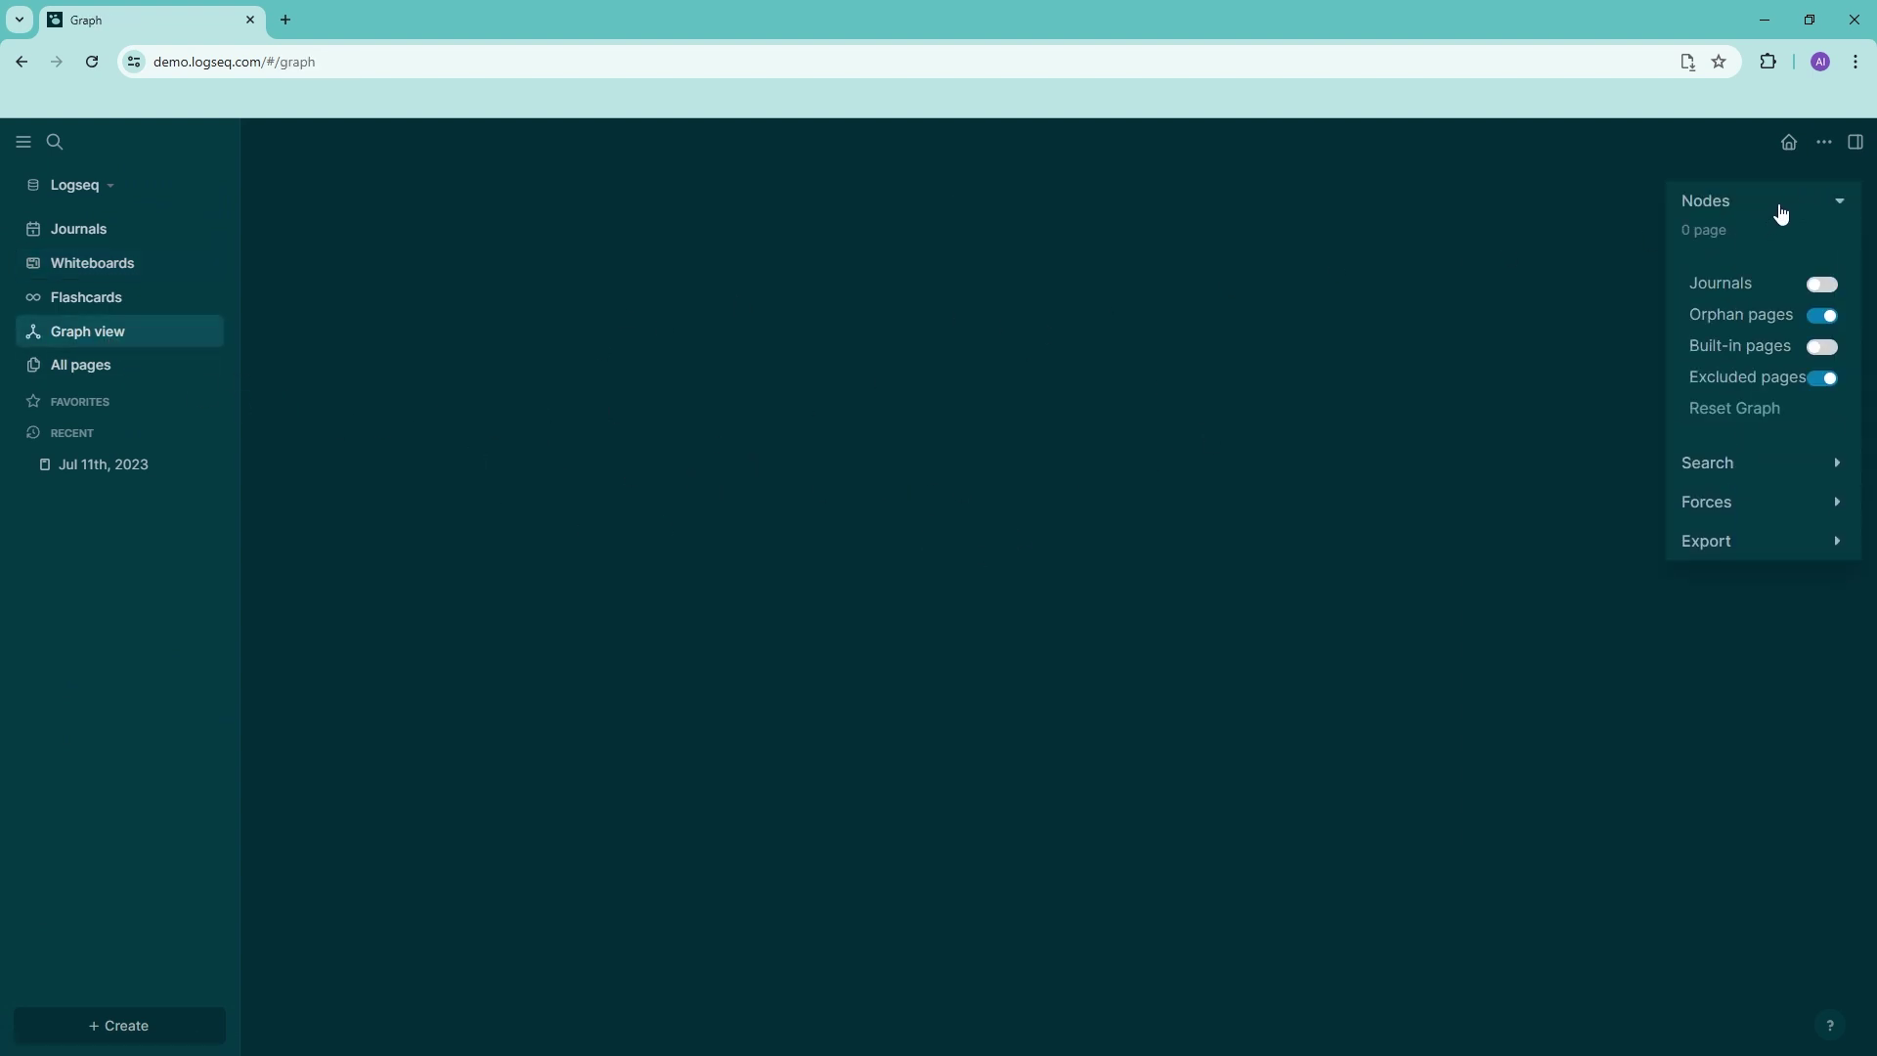
click(1792, 200)
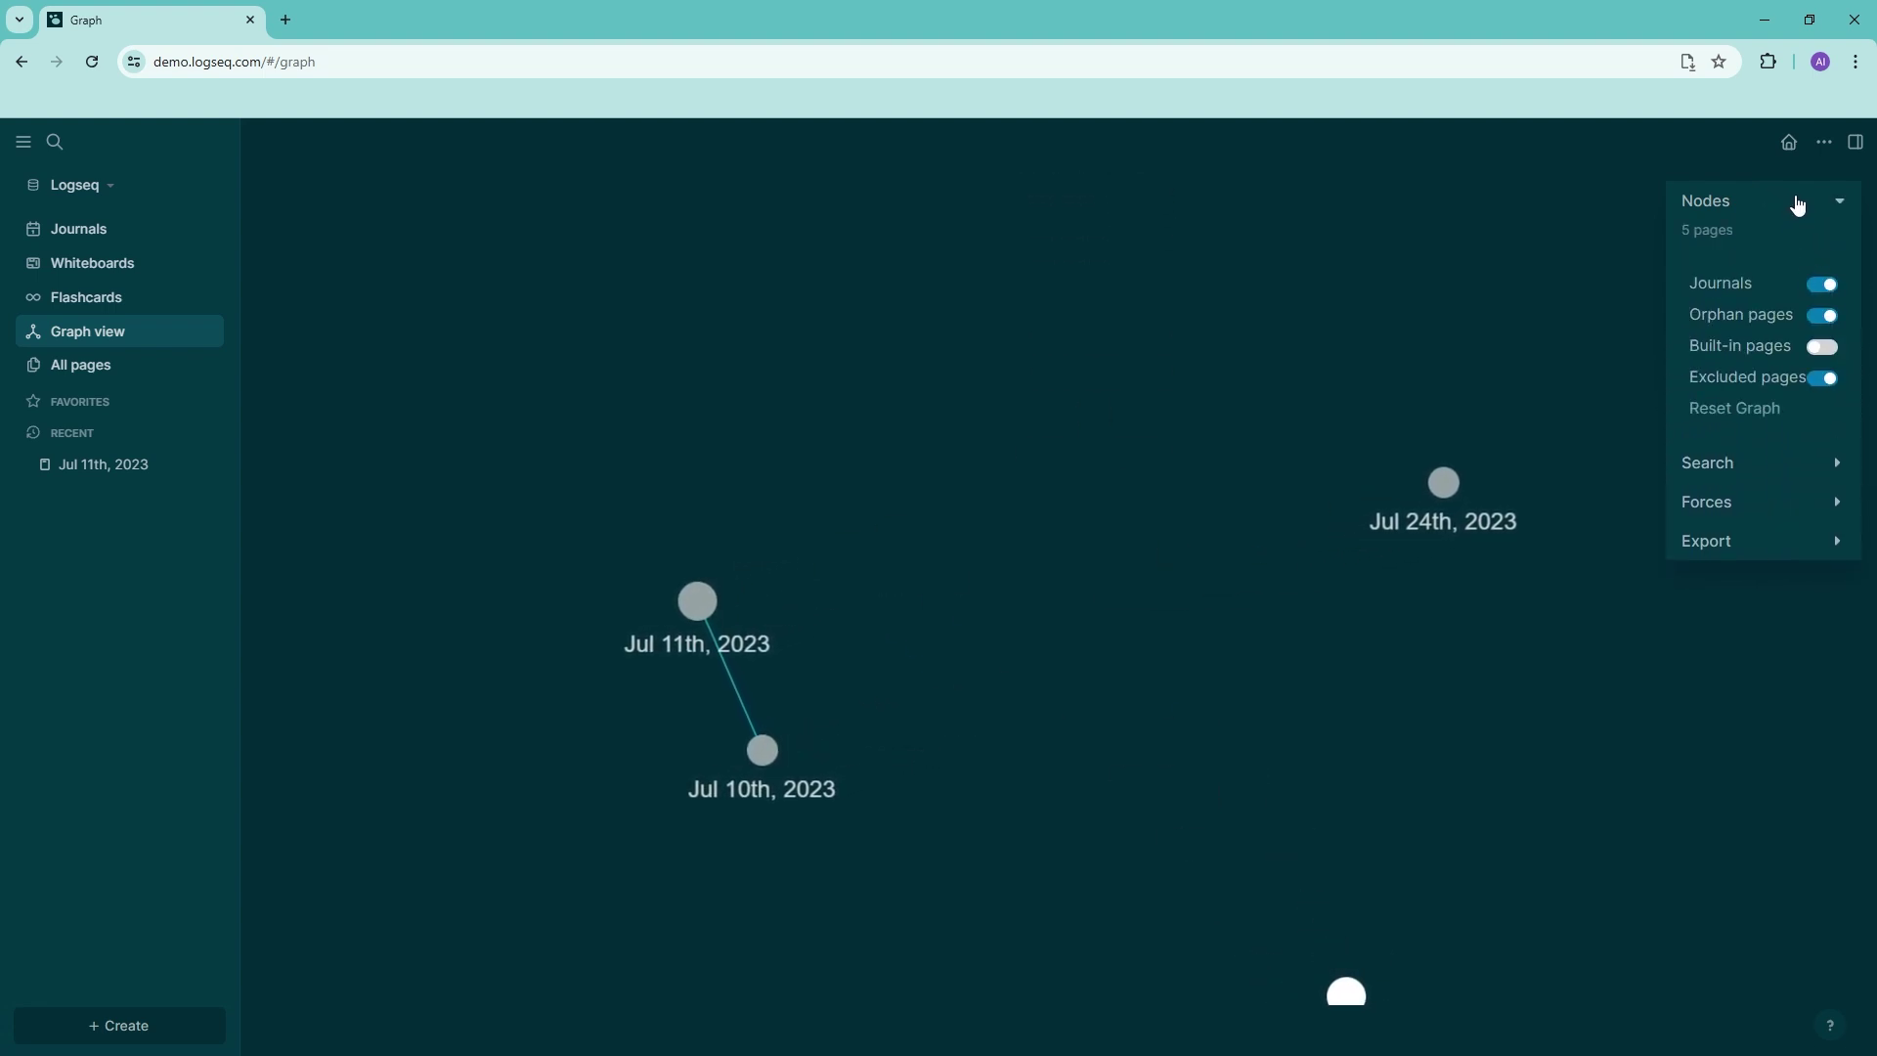
click(1790, 205)
drag(1052, 637, 899, 775)
drag(1082, 626, 1170, 436)
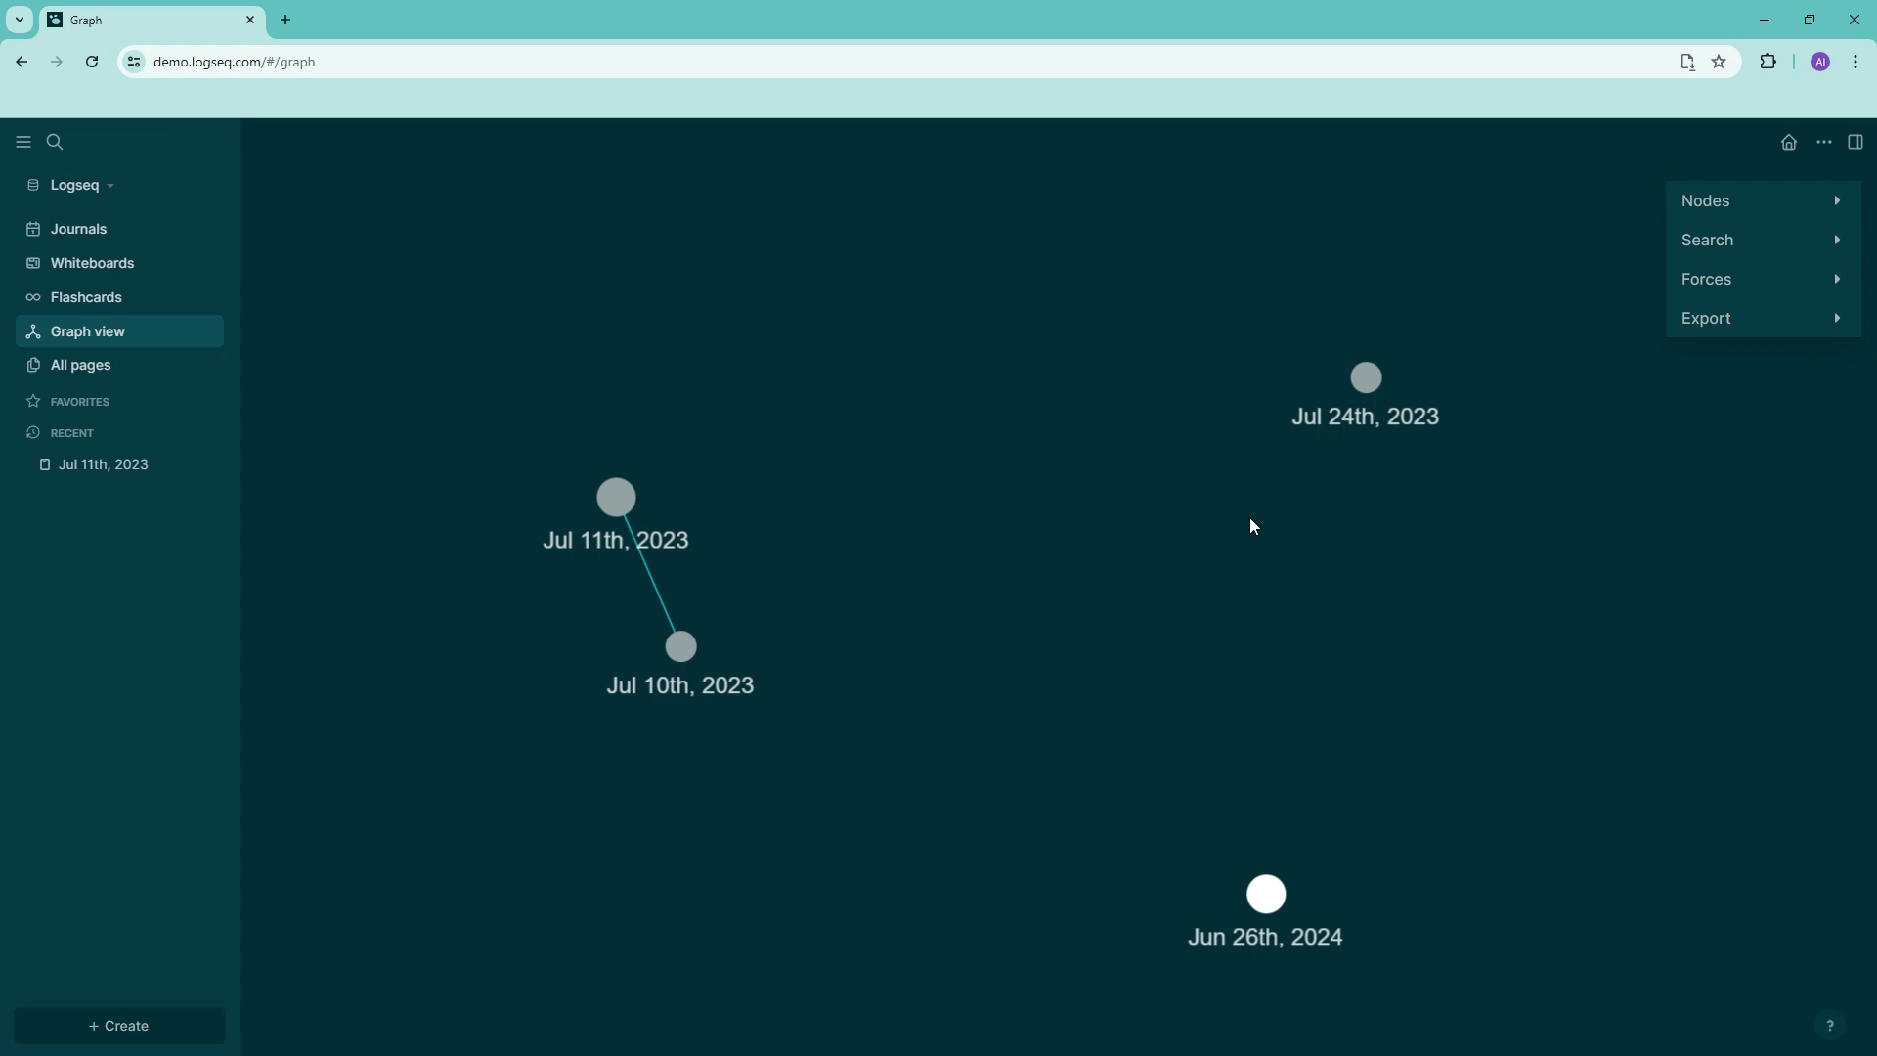
drag(1254, 526, 1169, 742)
- Look through the list of all pages and return to the journals
click(119, 376)
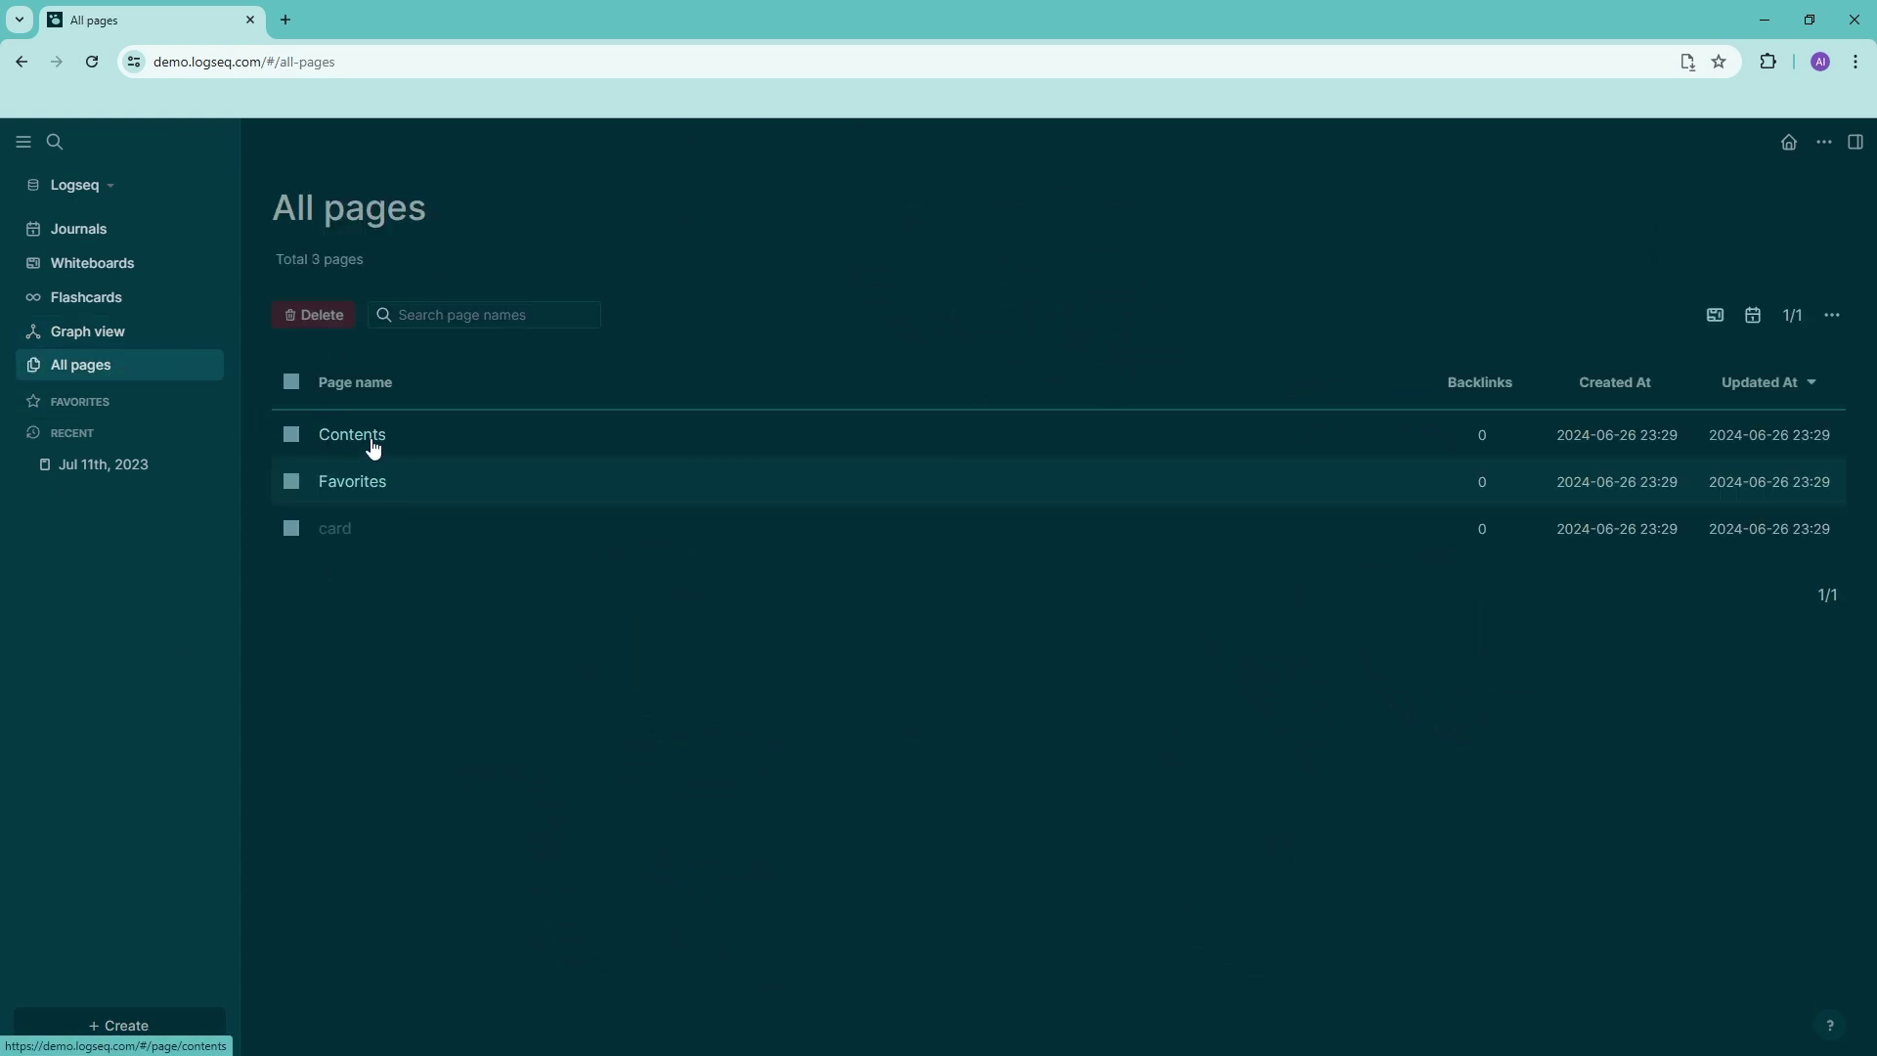
click(77, 233)
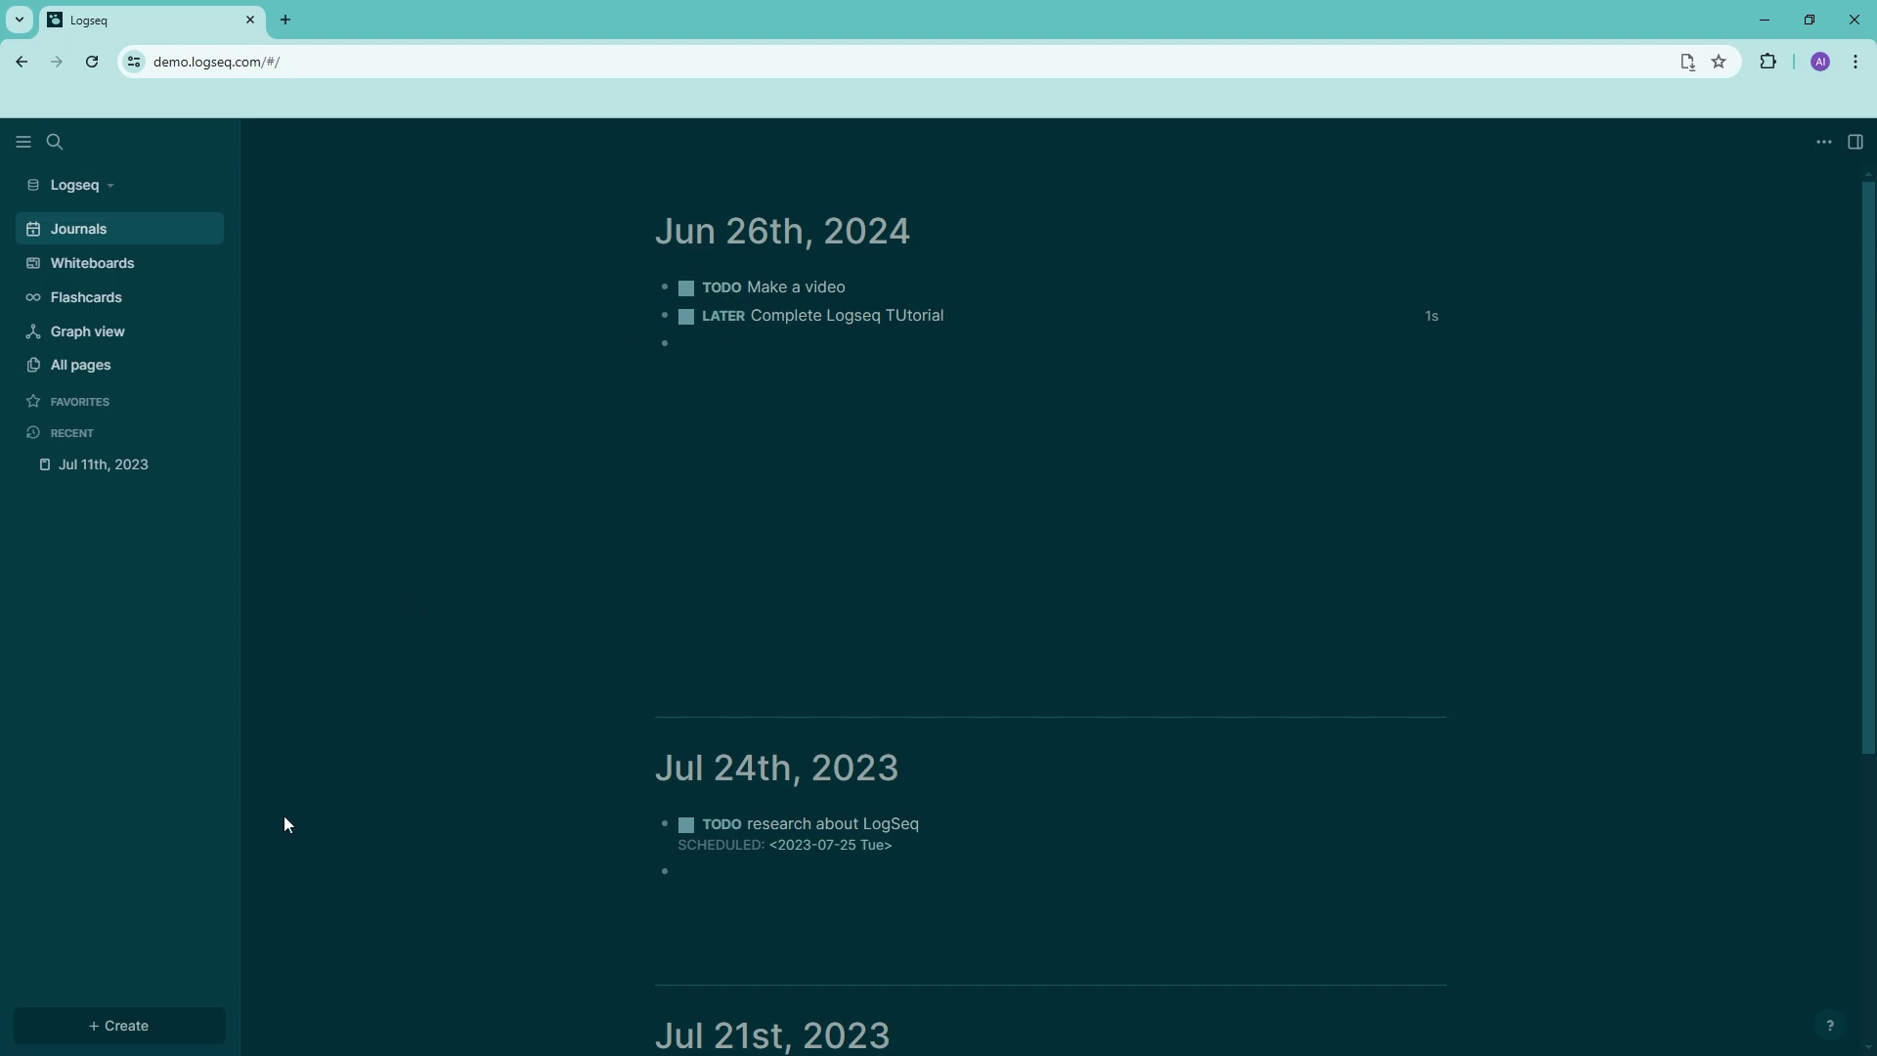
- Create a page called "new page"
click(143, 1042)
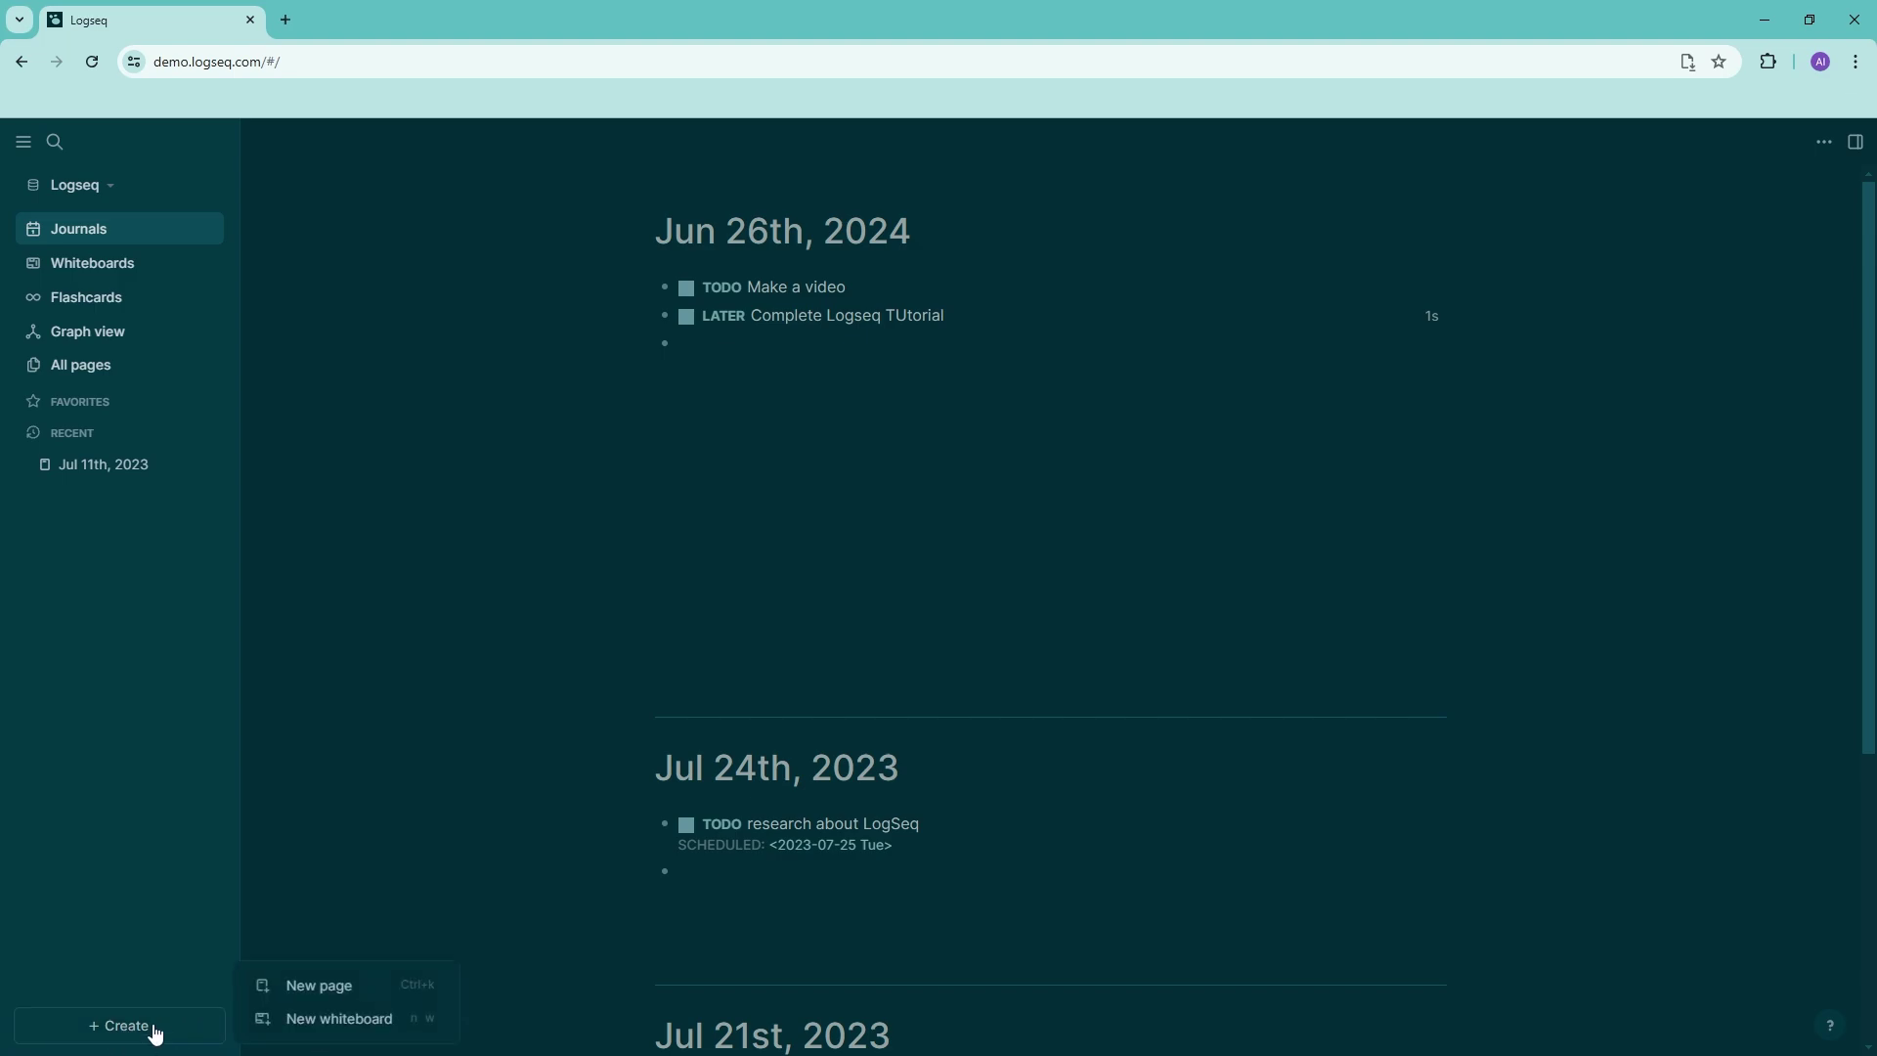
click(362, 987)
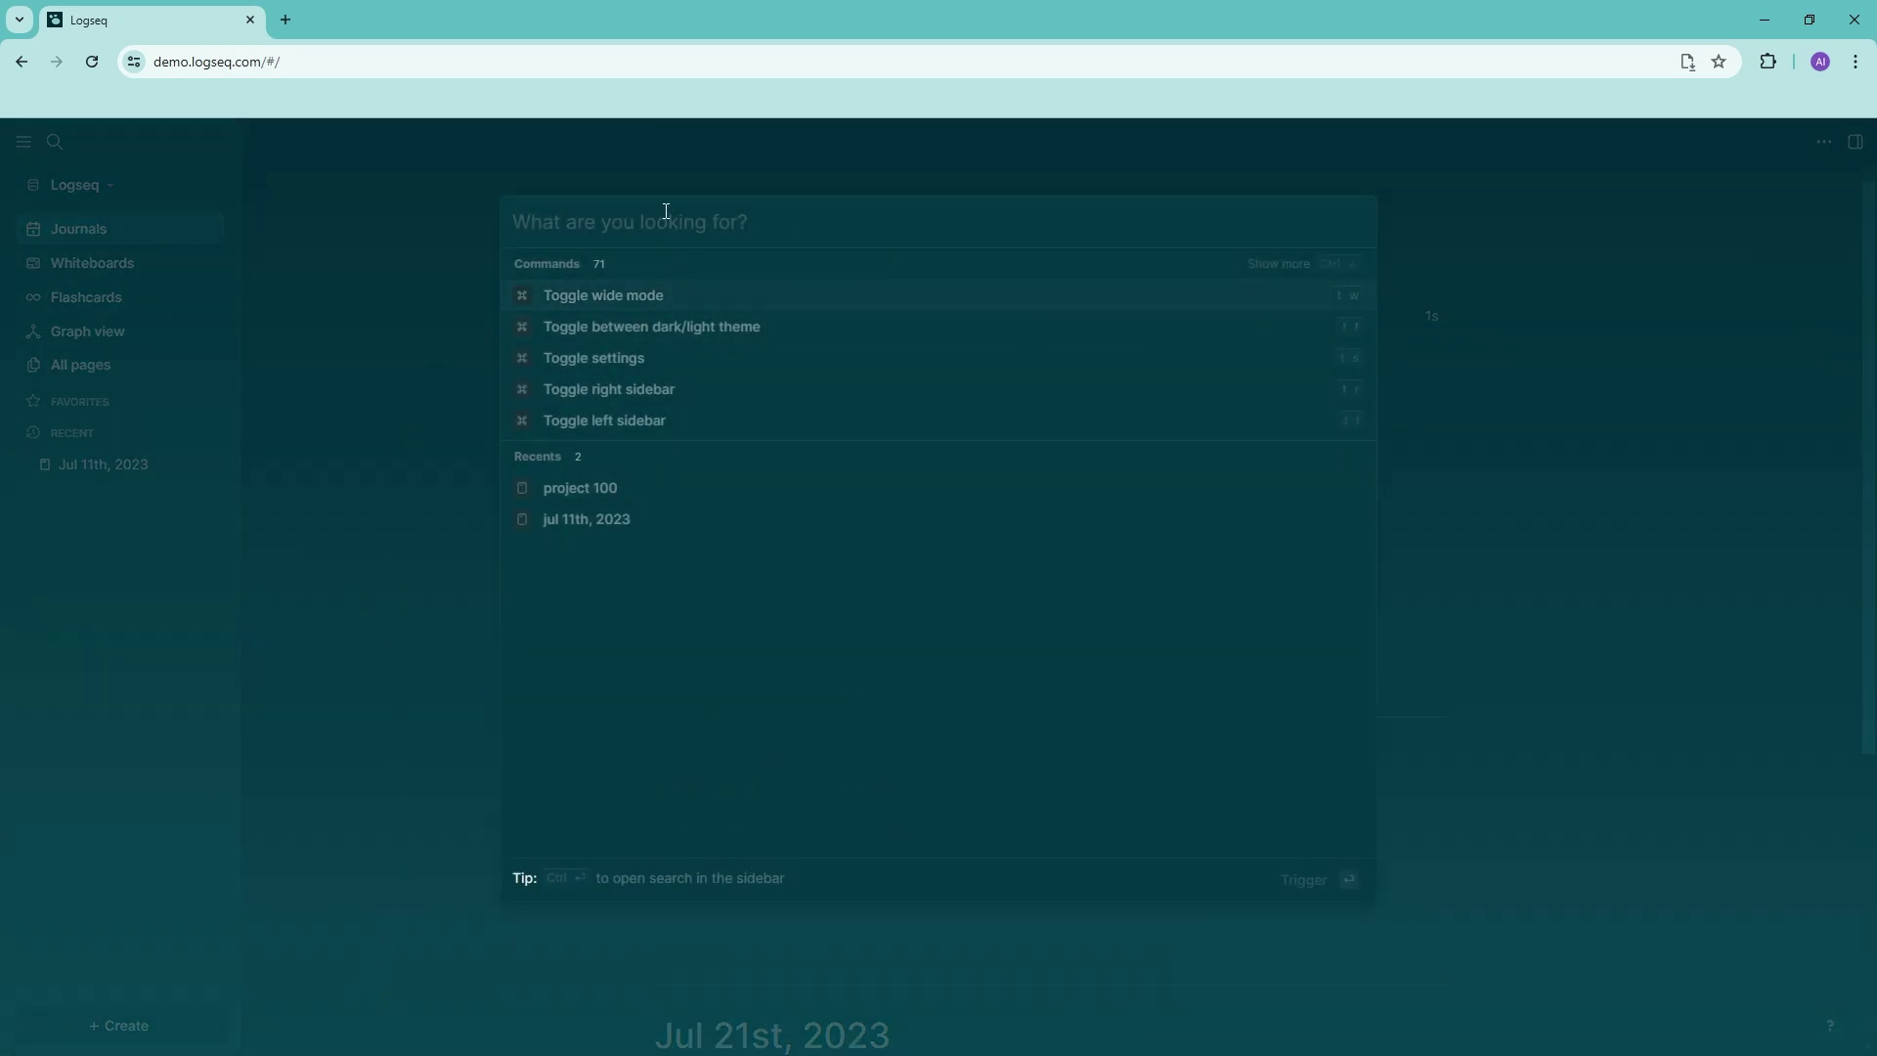
text(PRO)
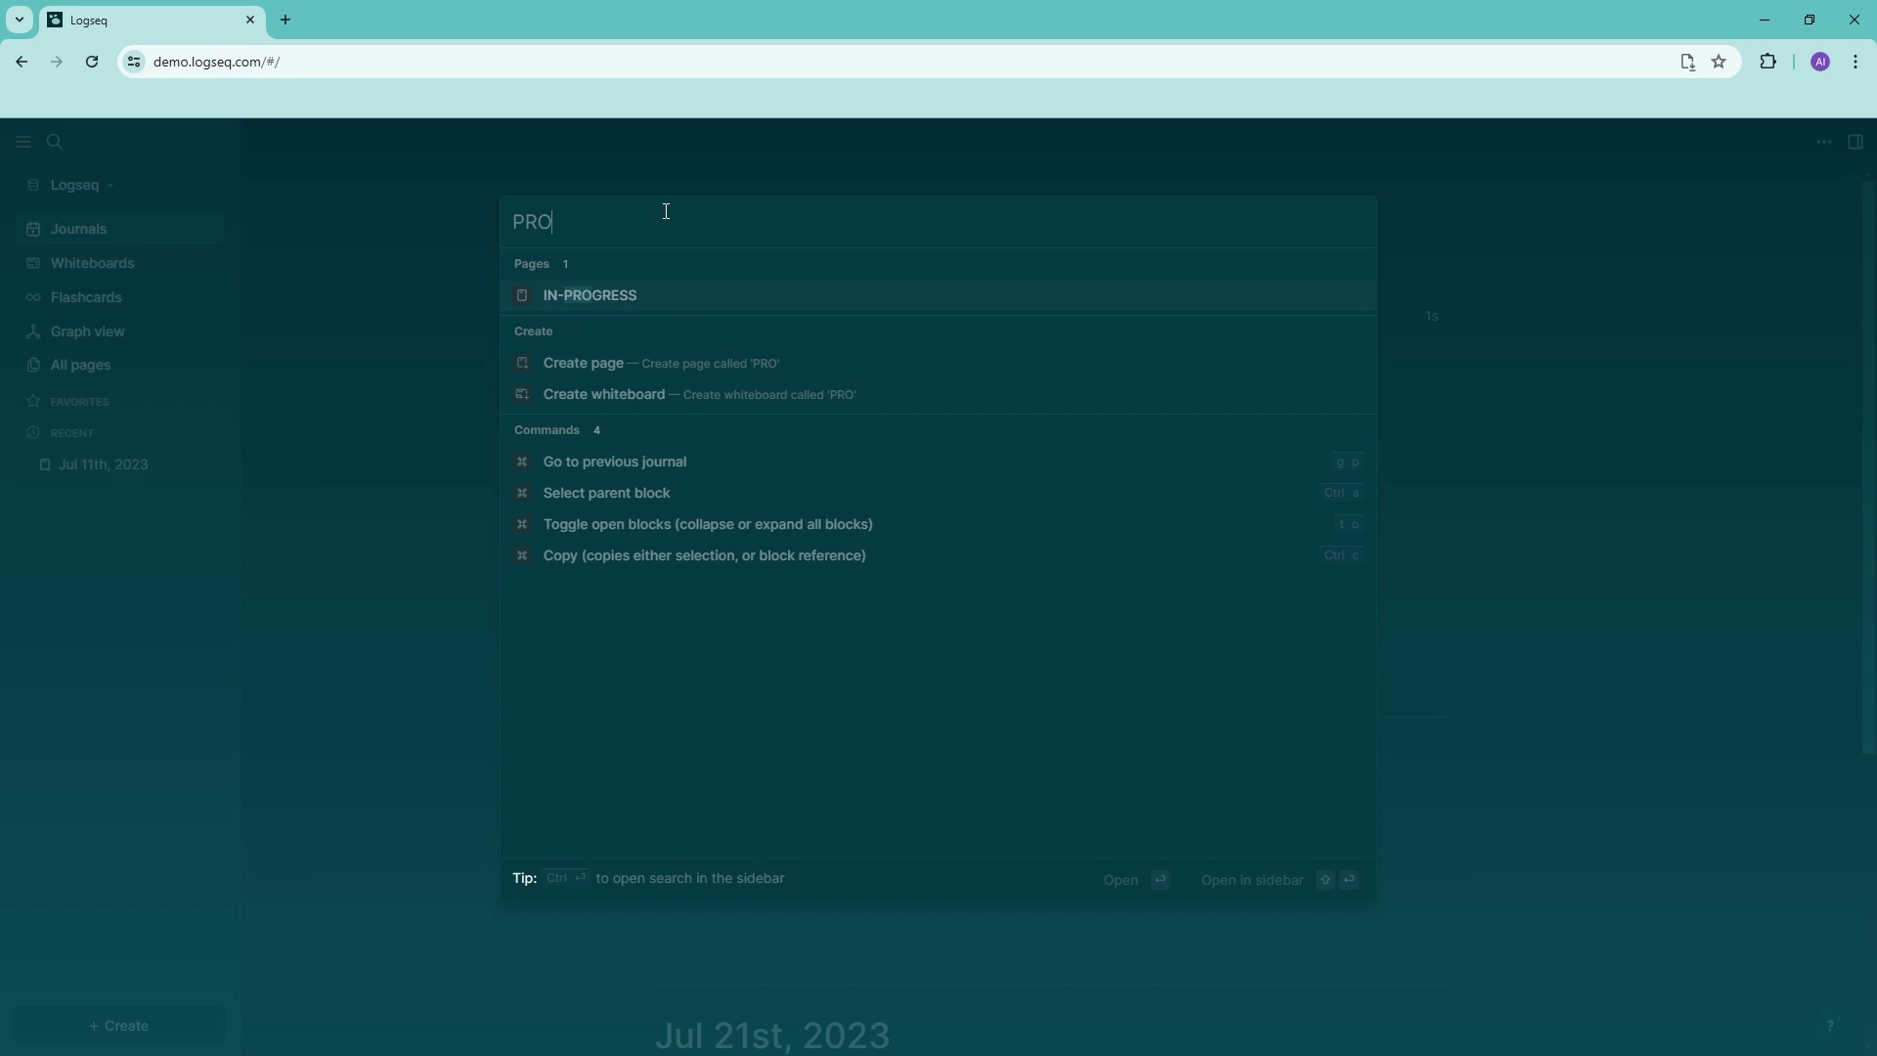
key(BackSpace)
key(BackSpace)
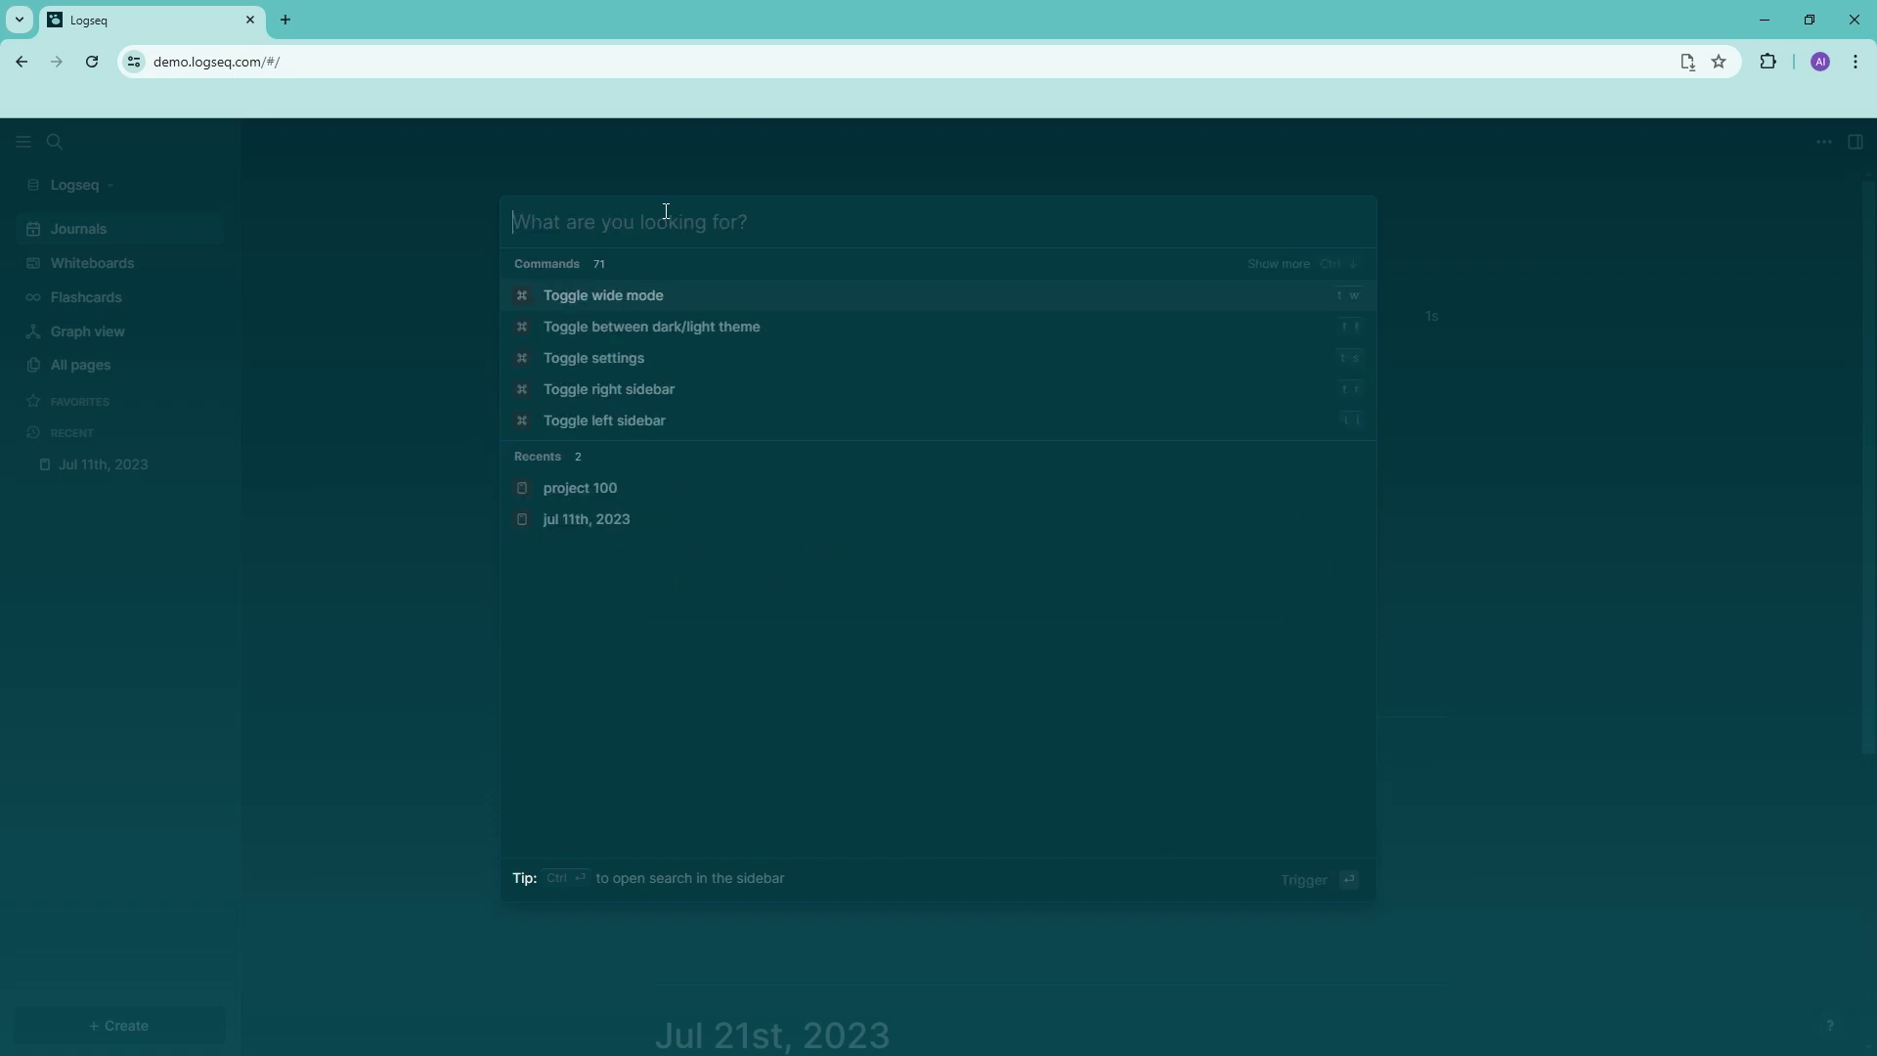
text(new page)
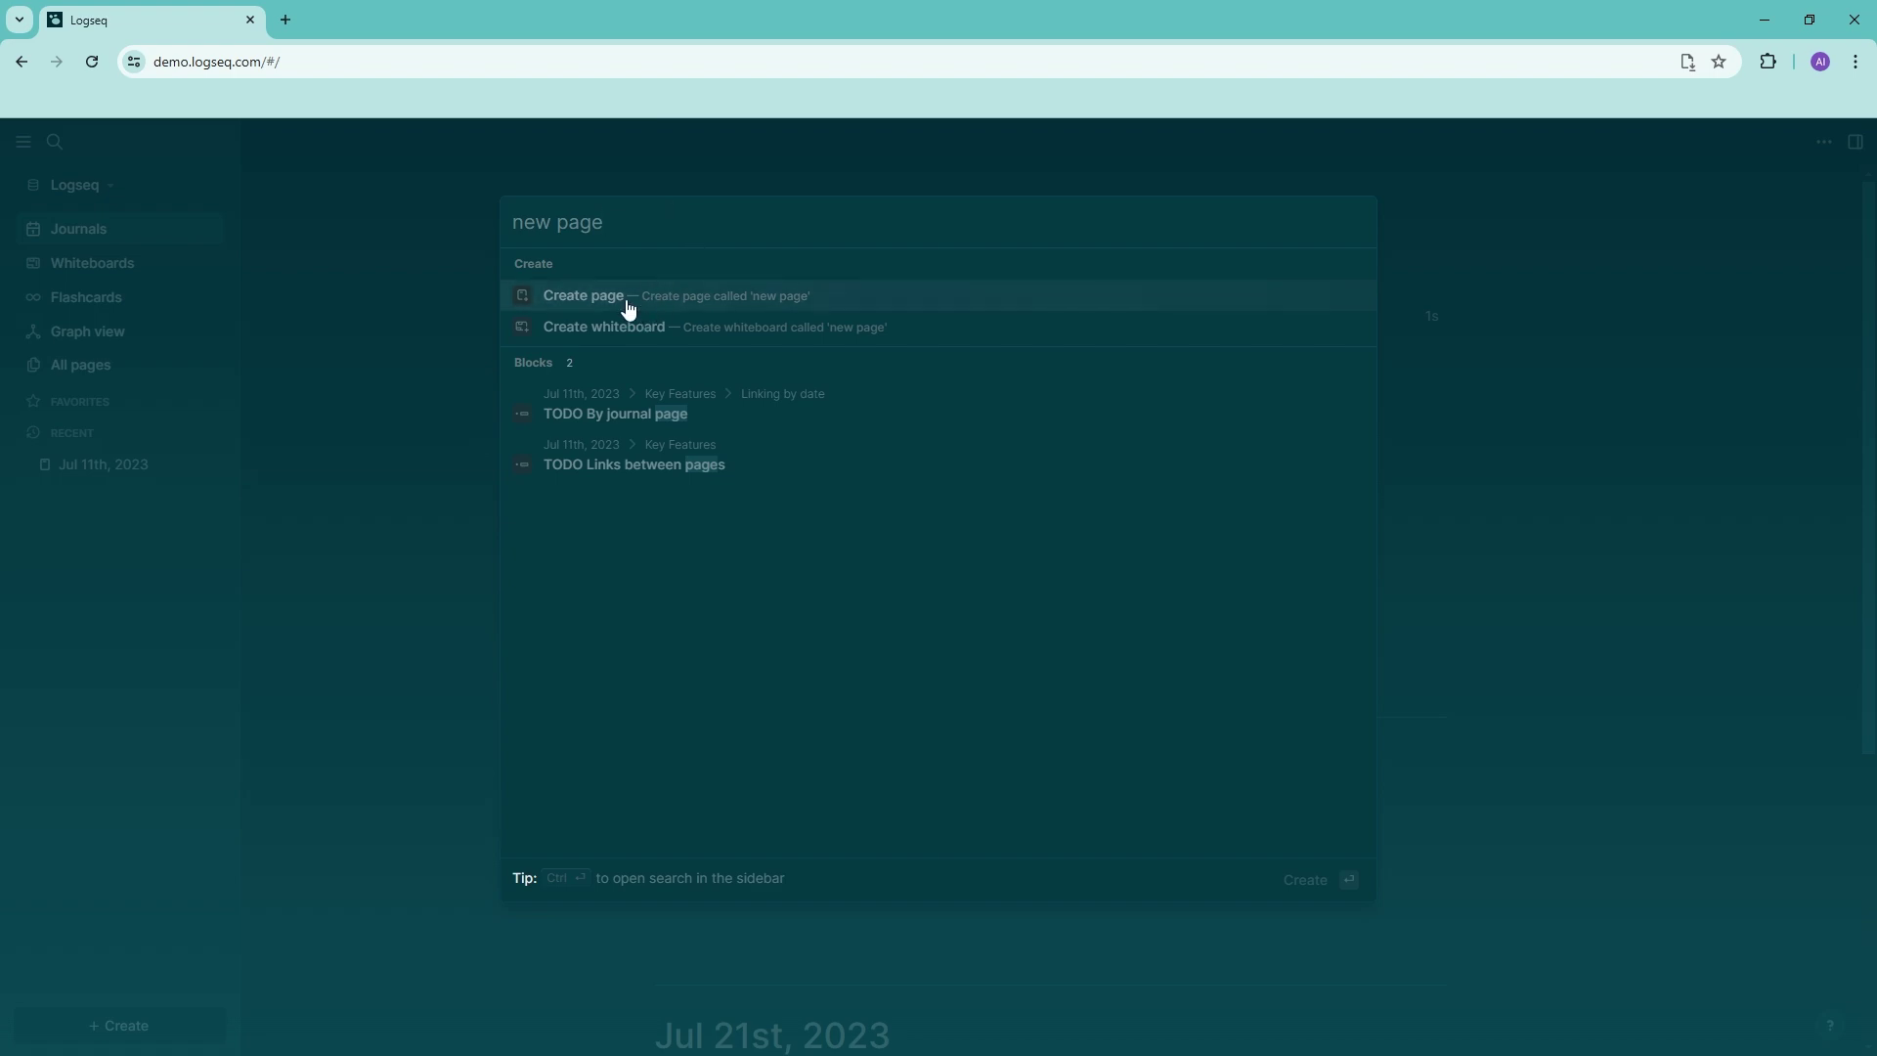
click(628, 309)
- Rename the new page to "Project 101" and confirm the name change
click(692, 218)
drag(668, 213, 900, 259)
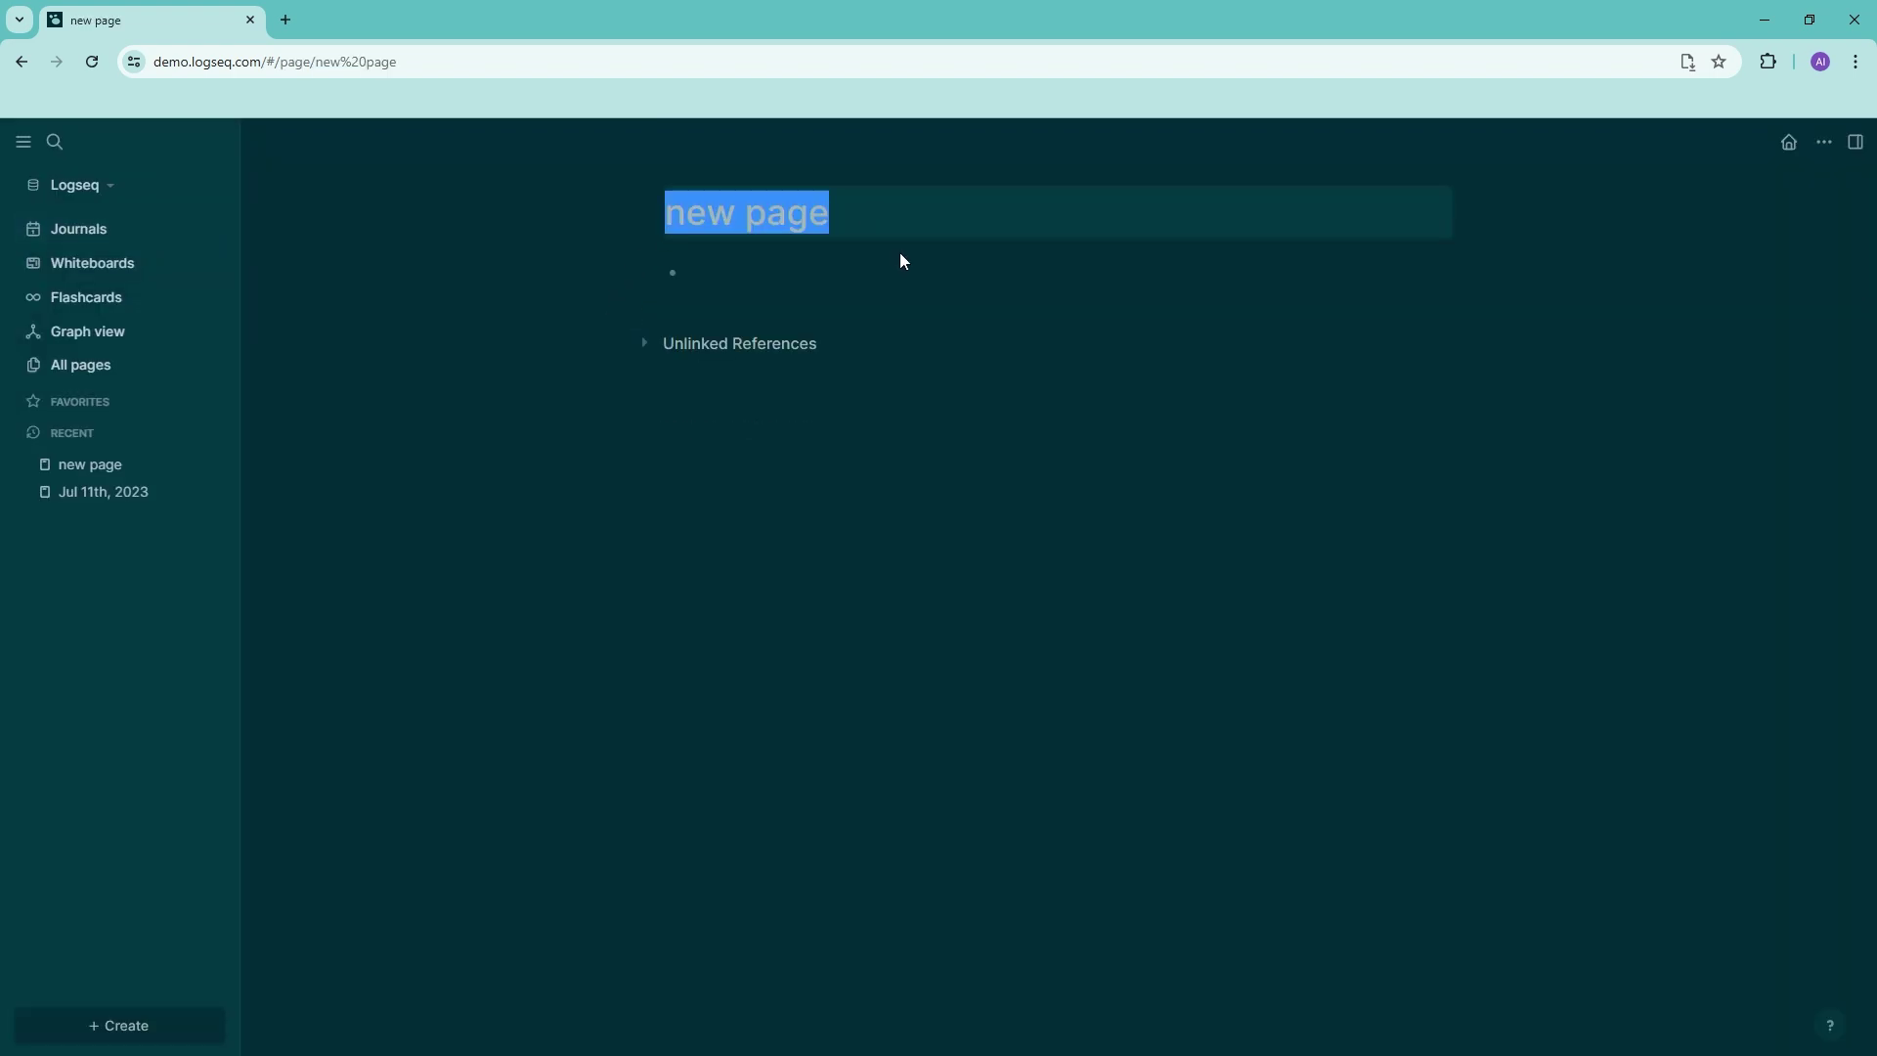
text(Pro)
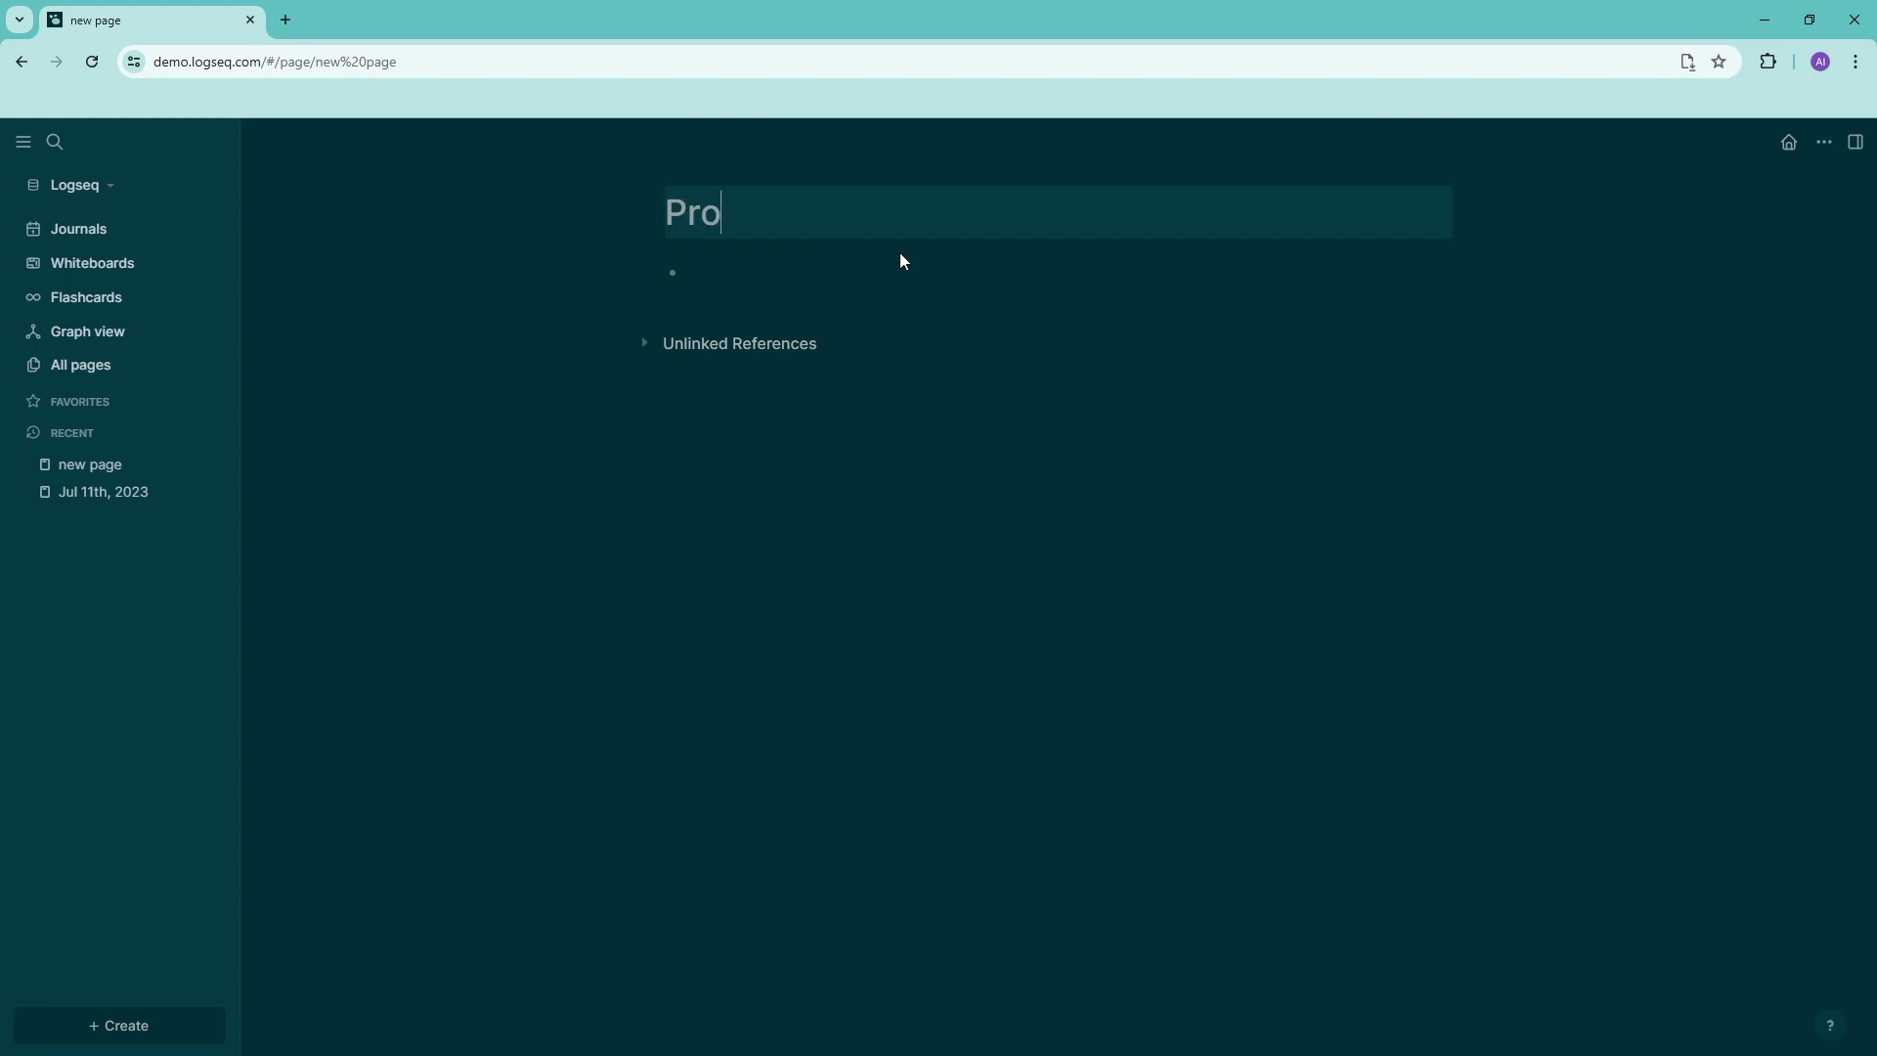
text(ject 101)
key(Return)
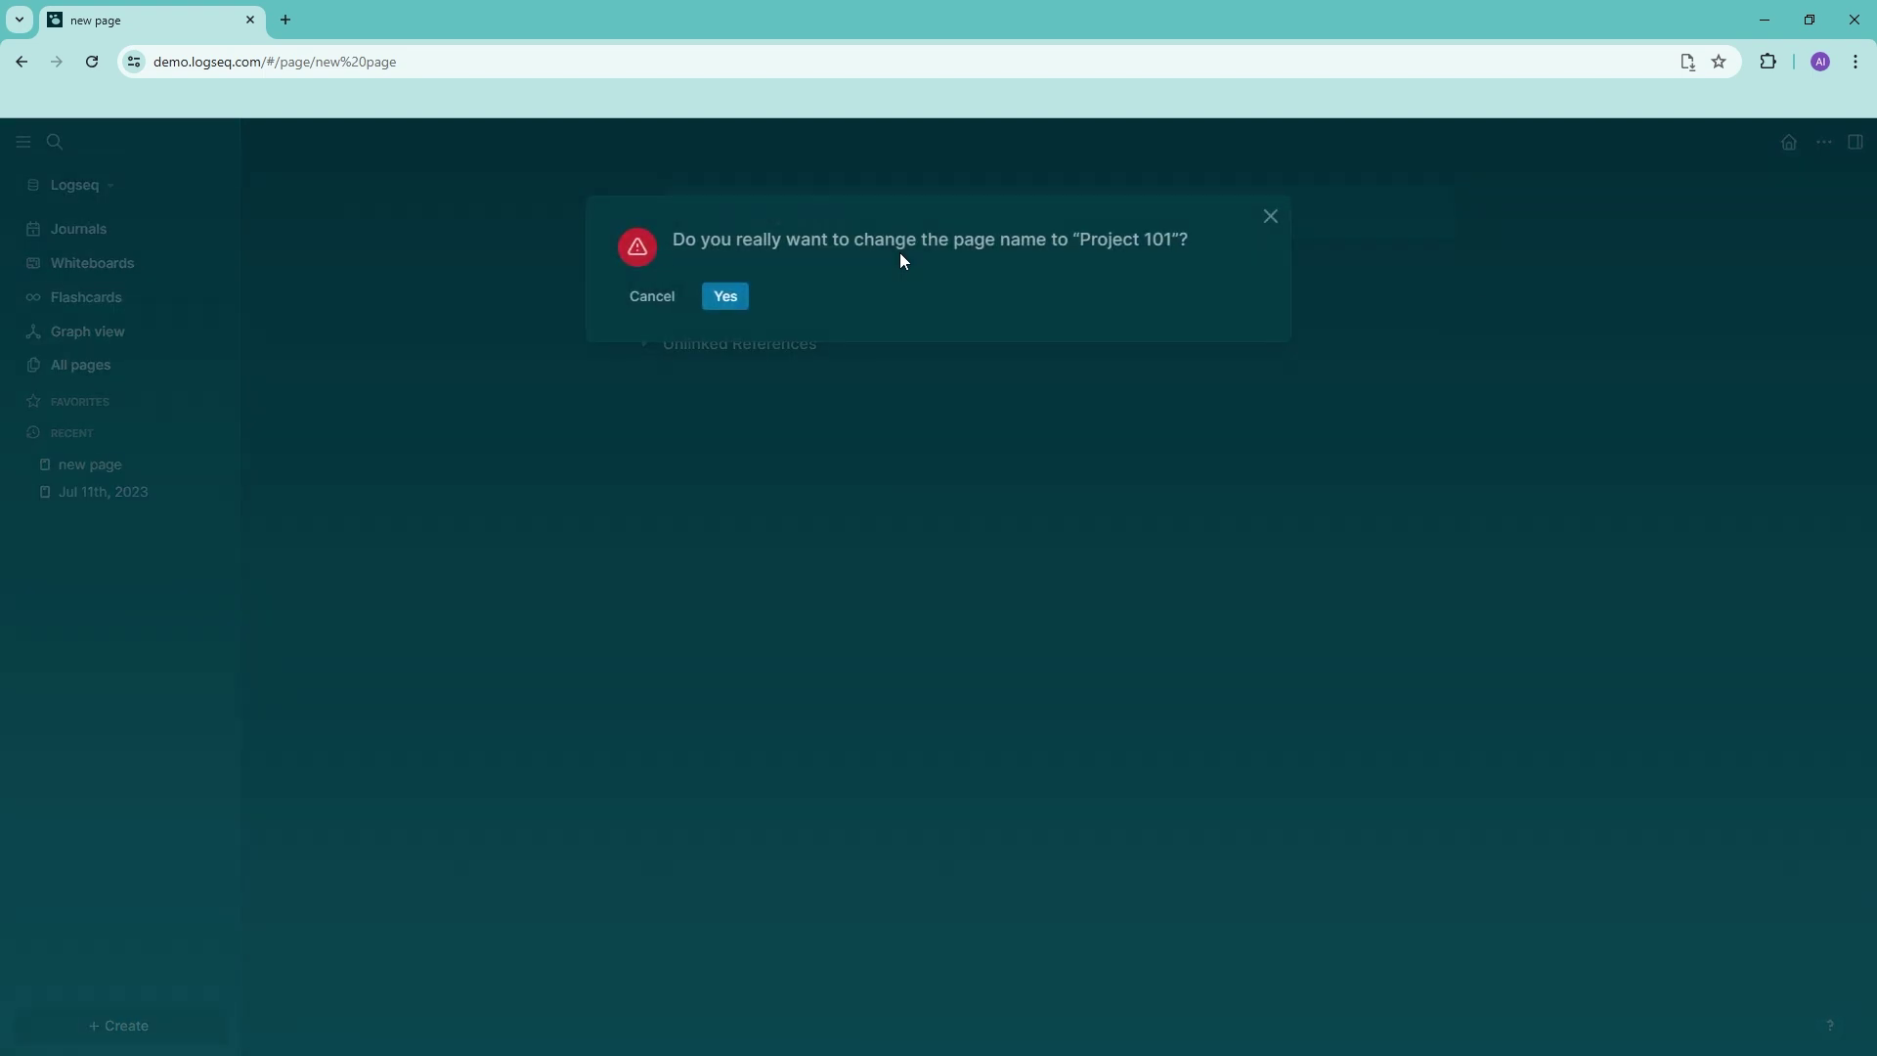
click(726, 296)
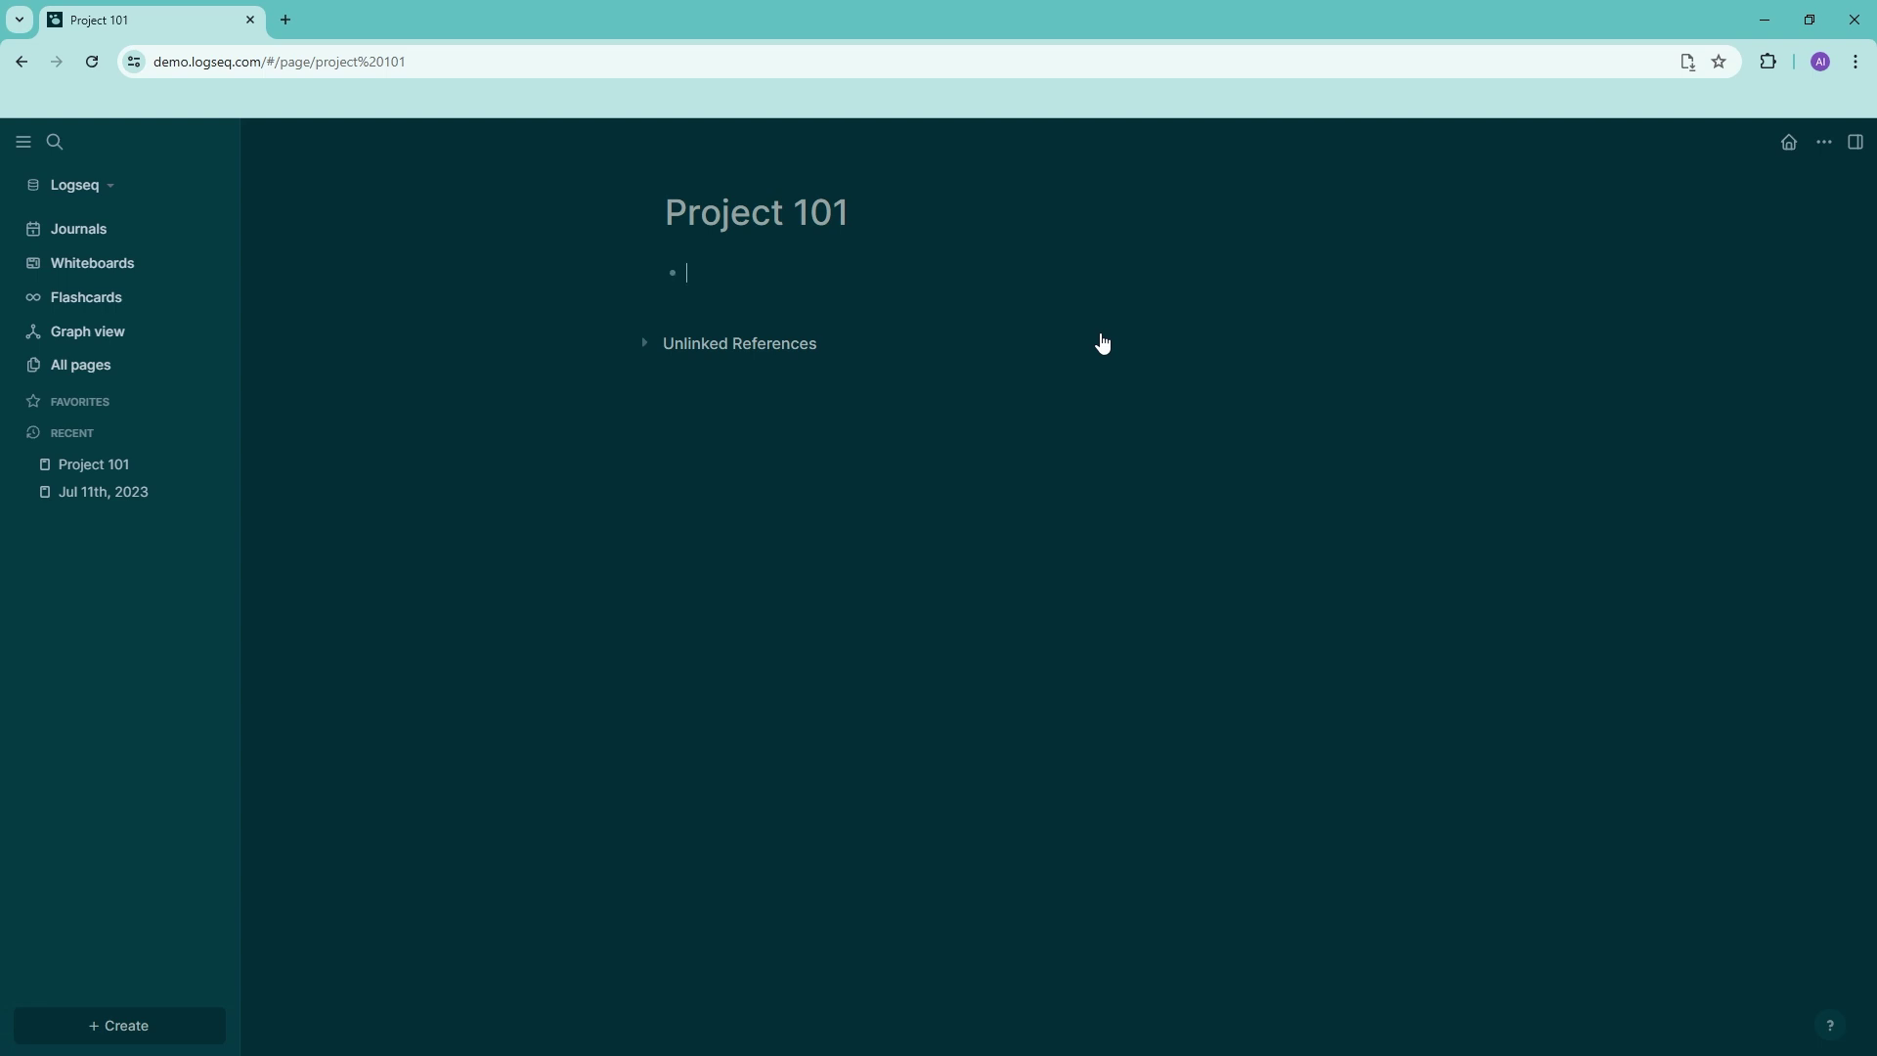
- Write "The aim of the project is to generate a video tutorial on Logseq" as the page's first block
text(The aim of the project is to generate a v)
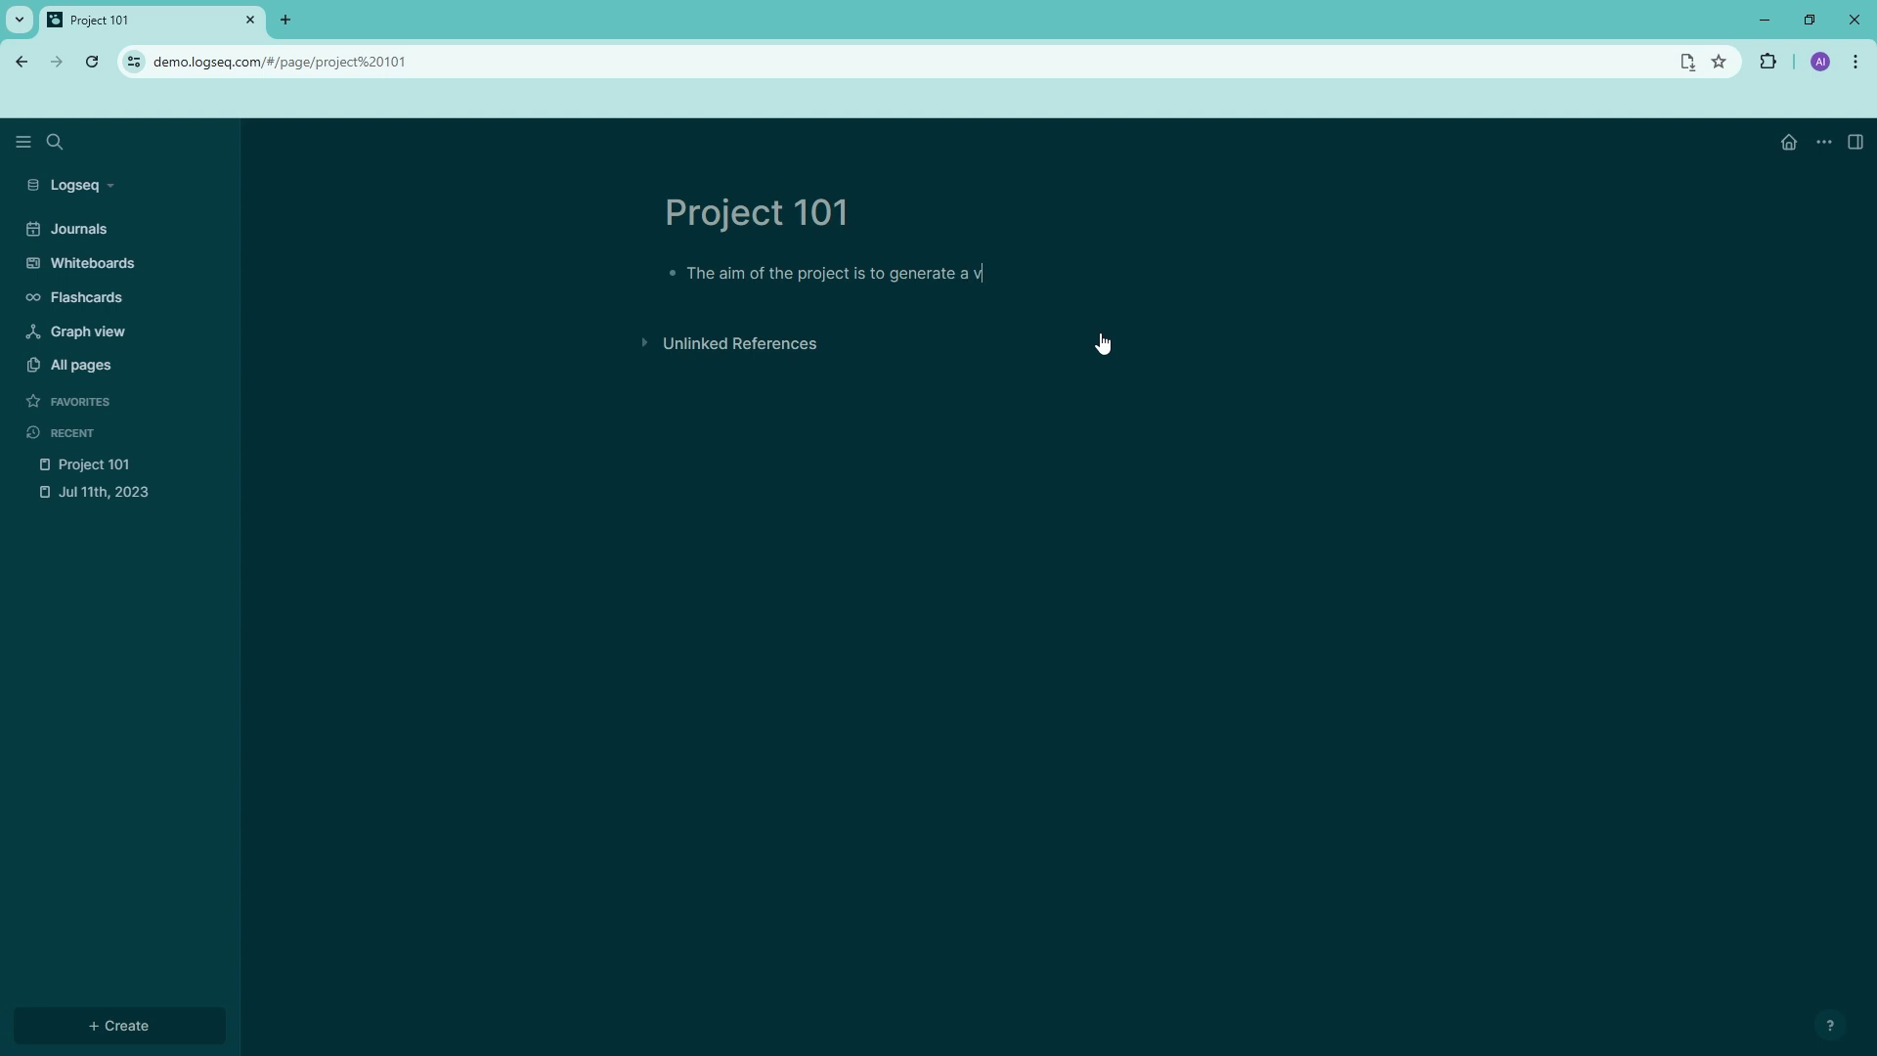
text(ideo tutorial on Logseq)
key(Return)
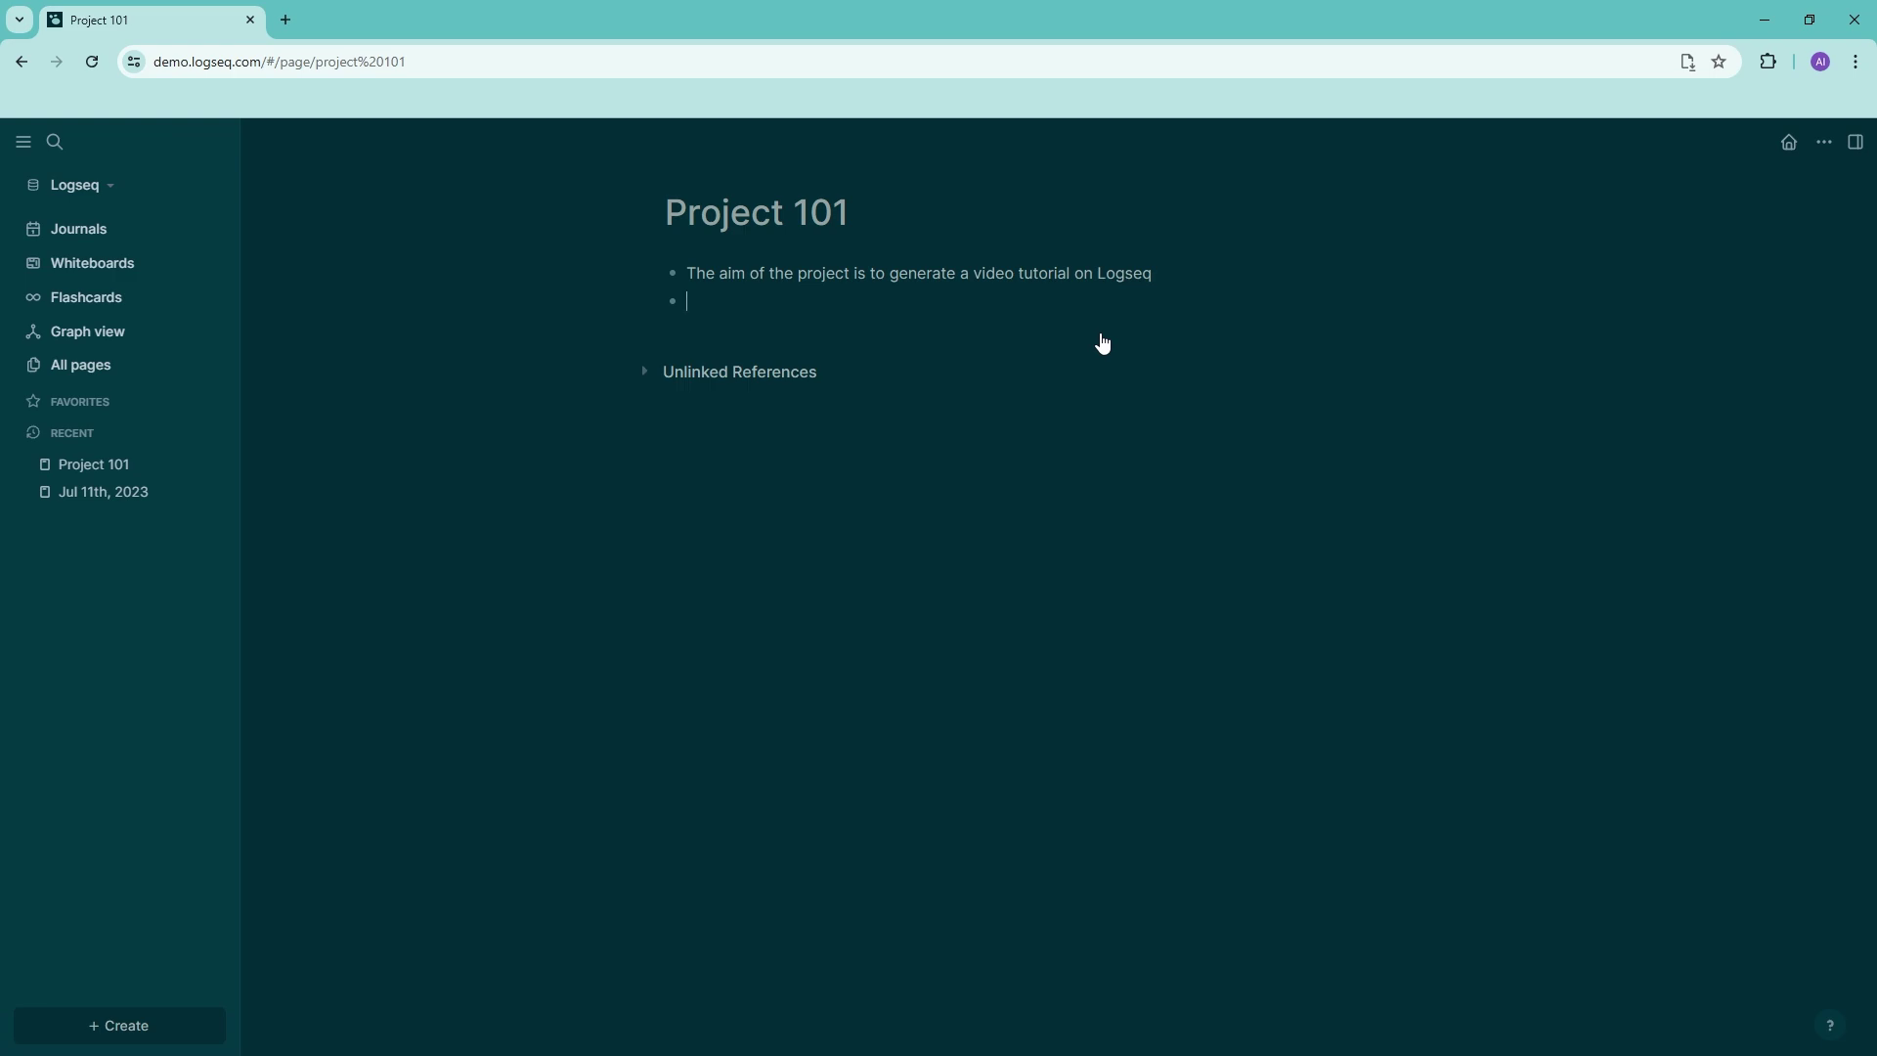
- Add three TODO tasks below the project aim: "Record the Video", "edit the video" and "Review the video"
text(TODO Record the Video)
key(Return)
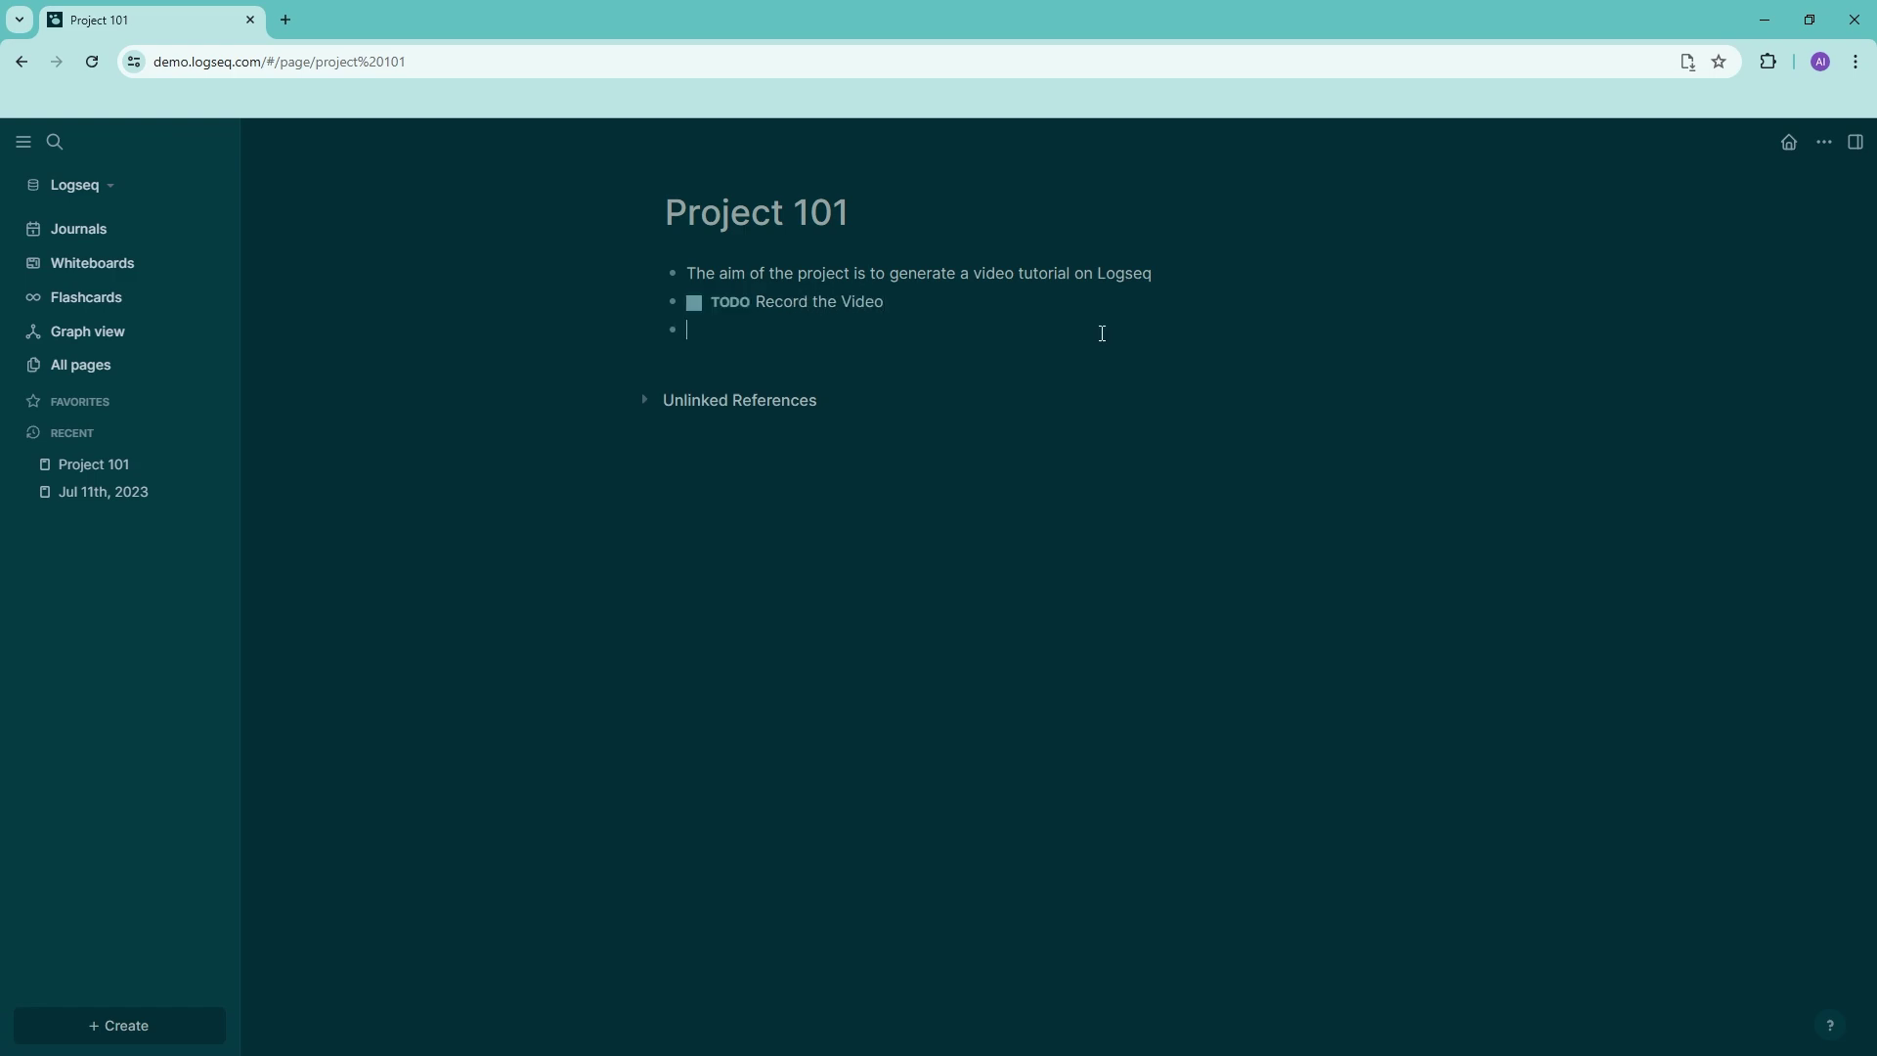
text(TODO edit the video)
key(Return)
text(TODO )
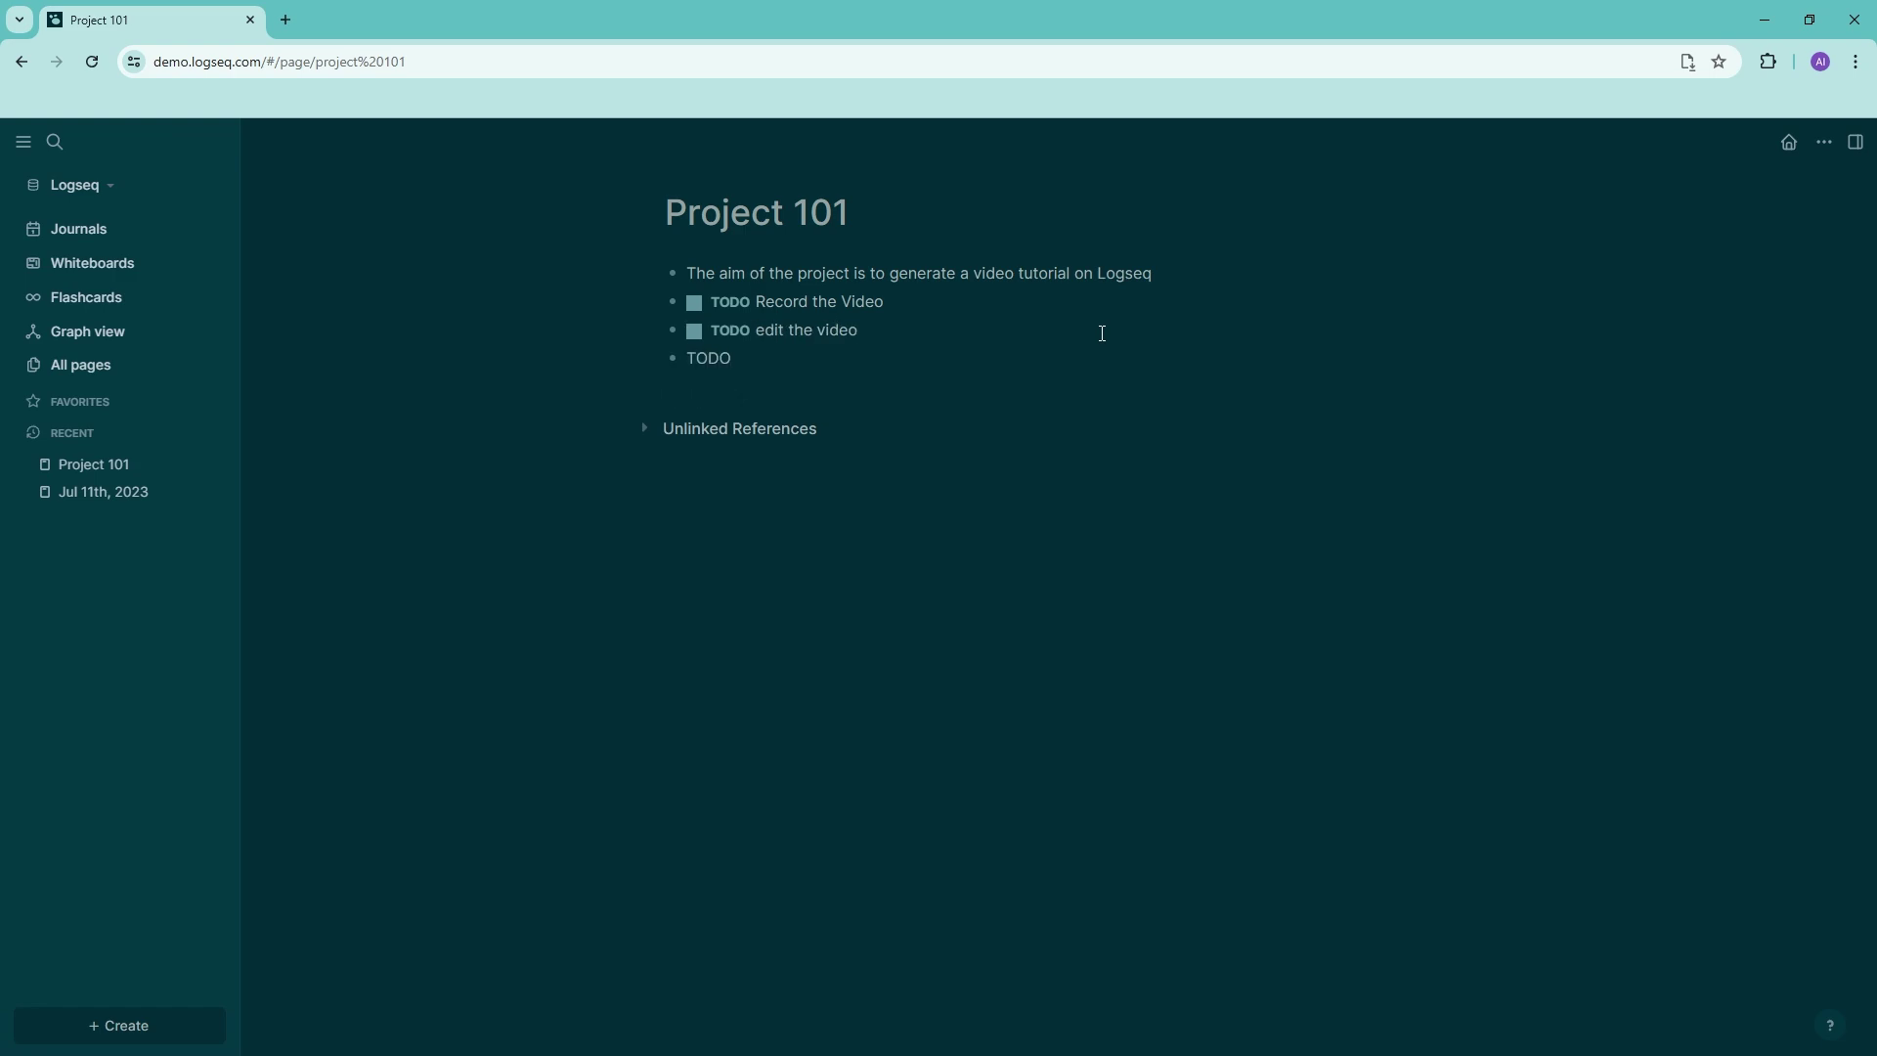
text(Review the video)
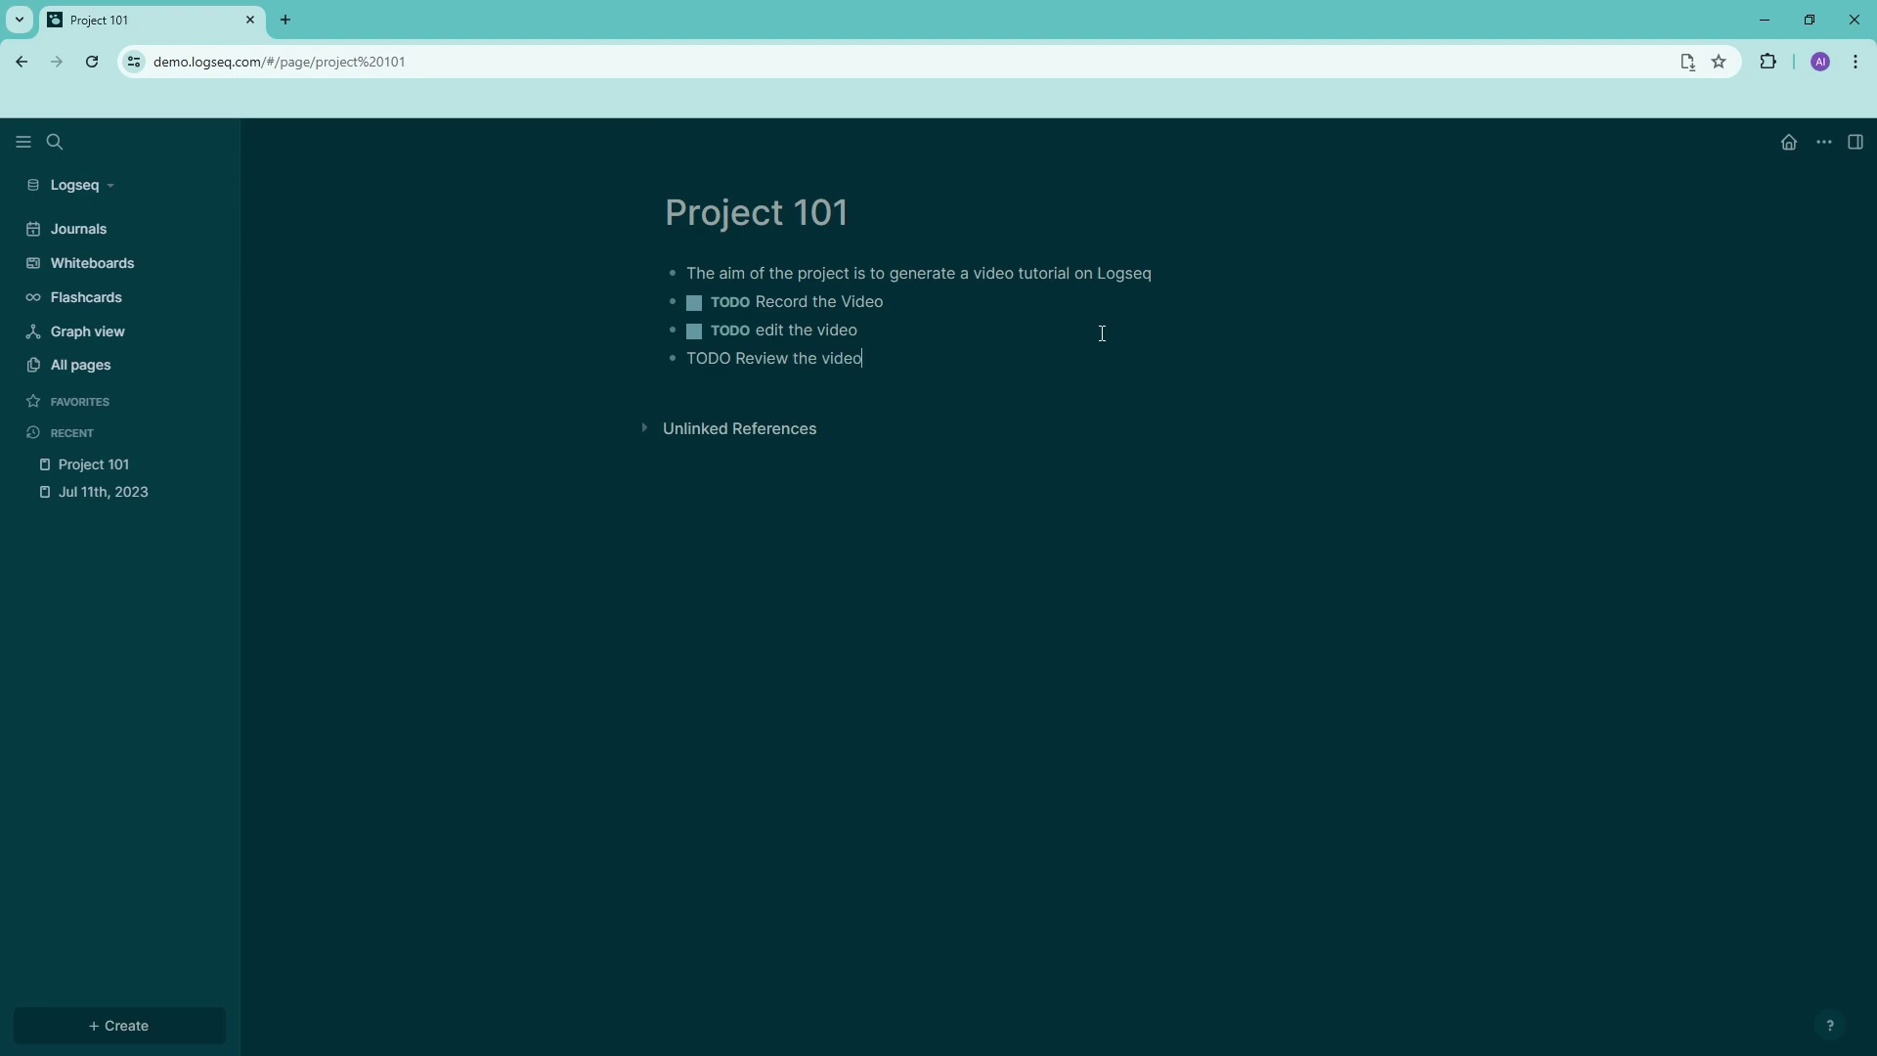
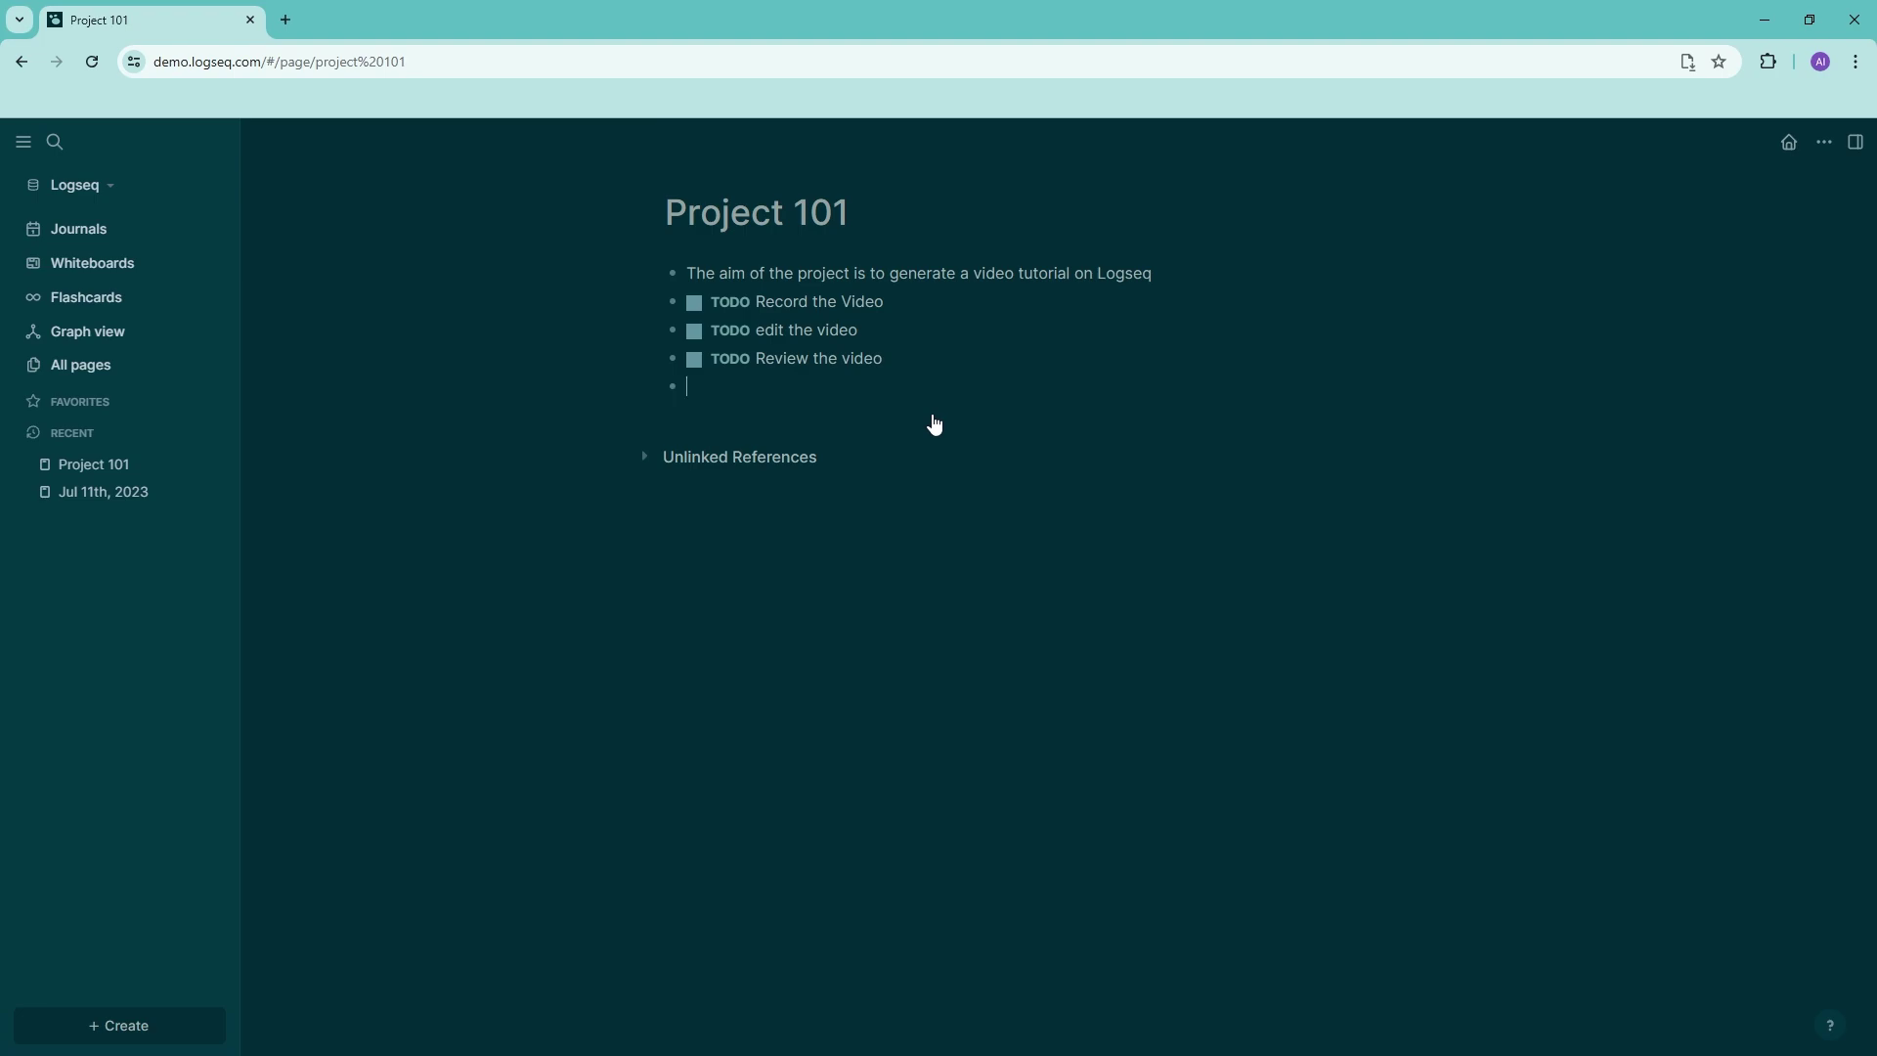
- Add a "Pre process" block with the nested item "TO DO research about LogSeq" below the tasks
text(Pre process)
key(Return)
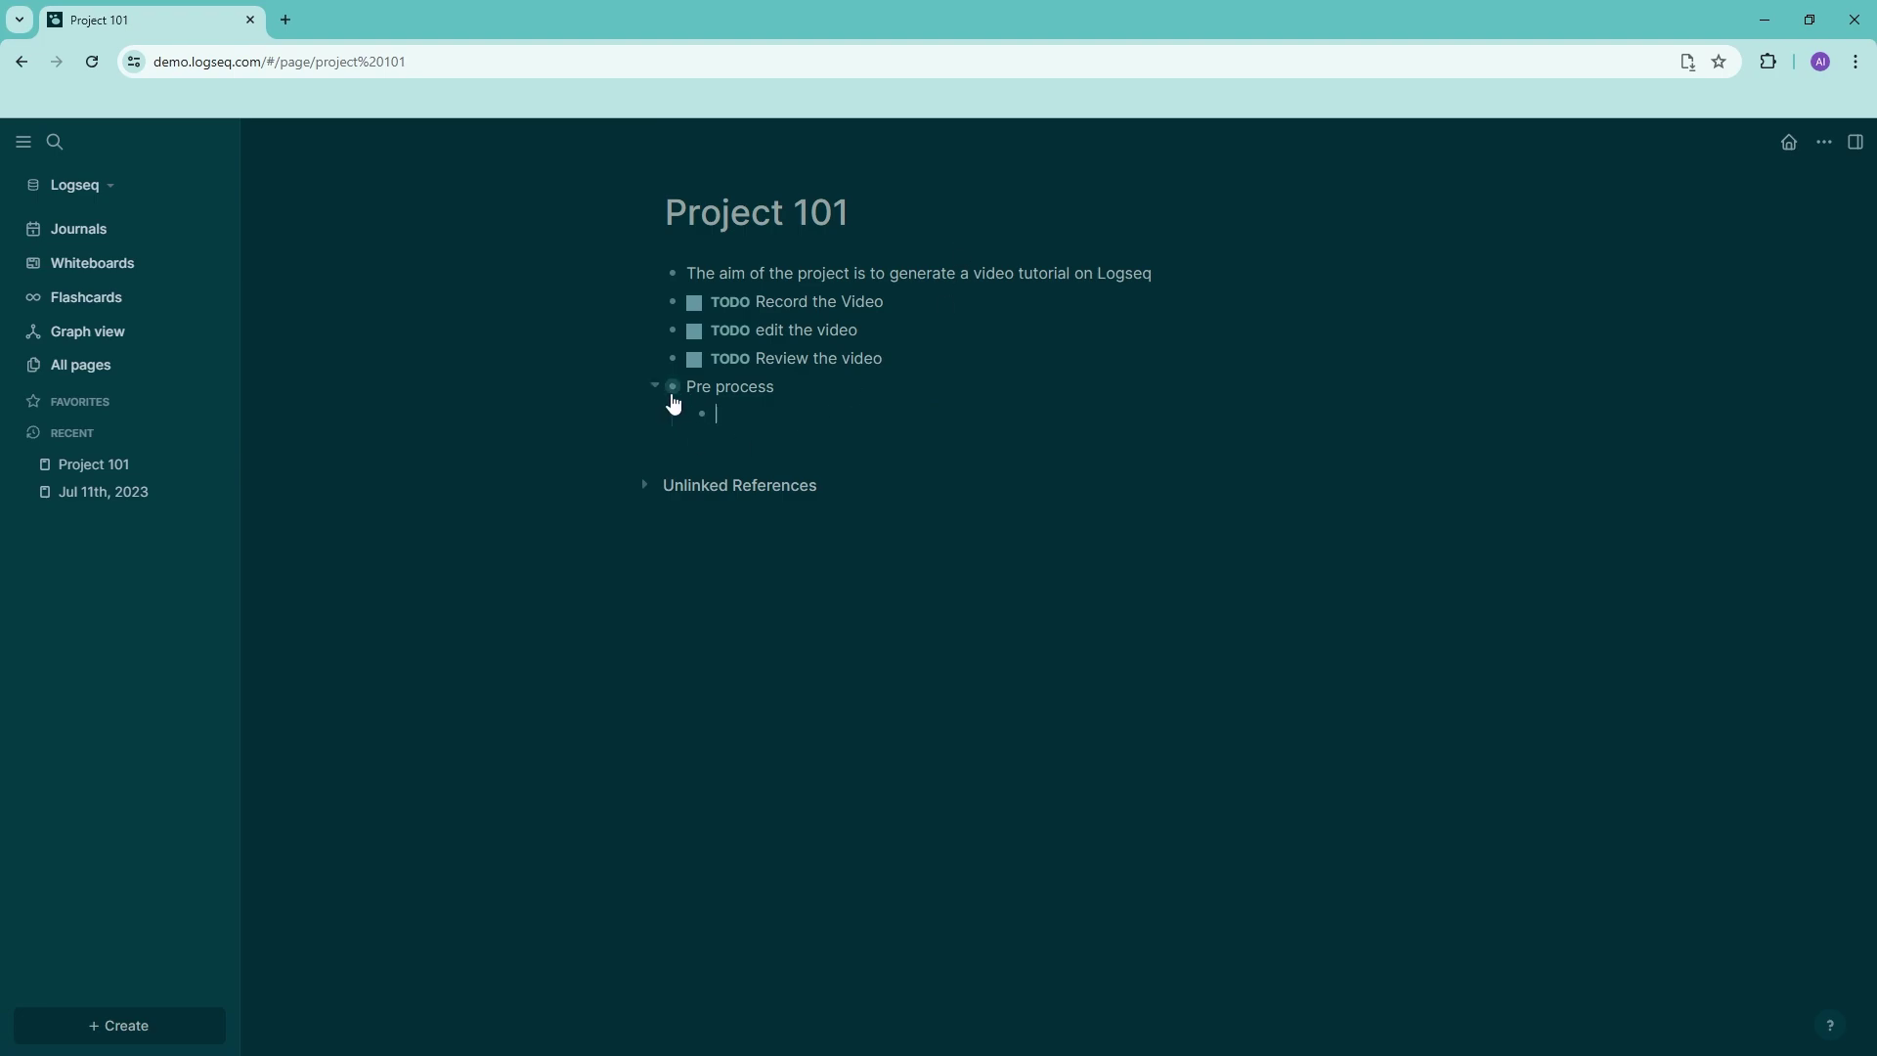
drag(695, 394, 842, 393)
text(TO DO research about Lo)
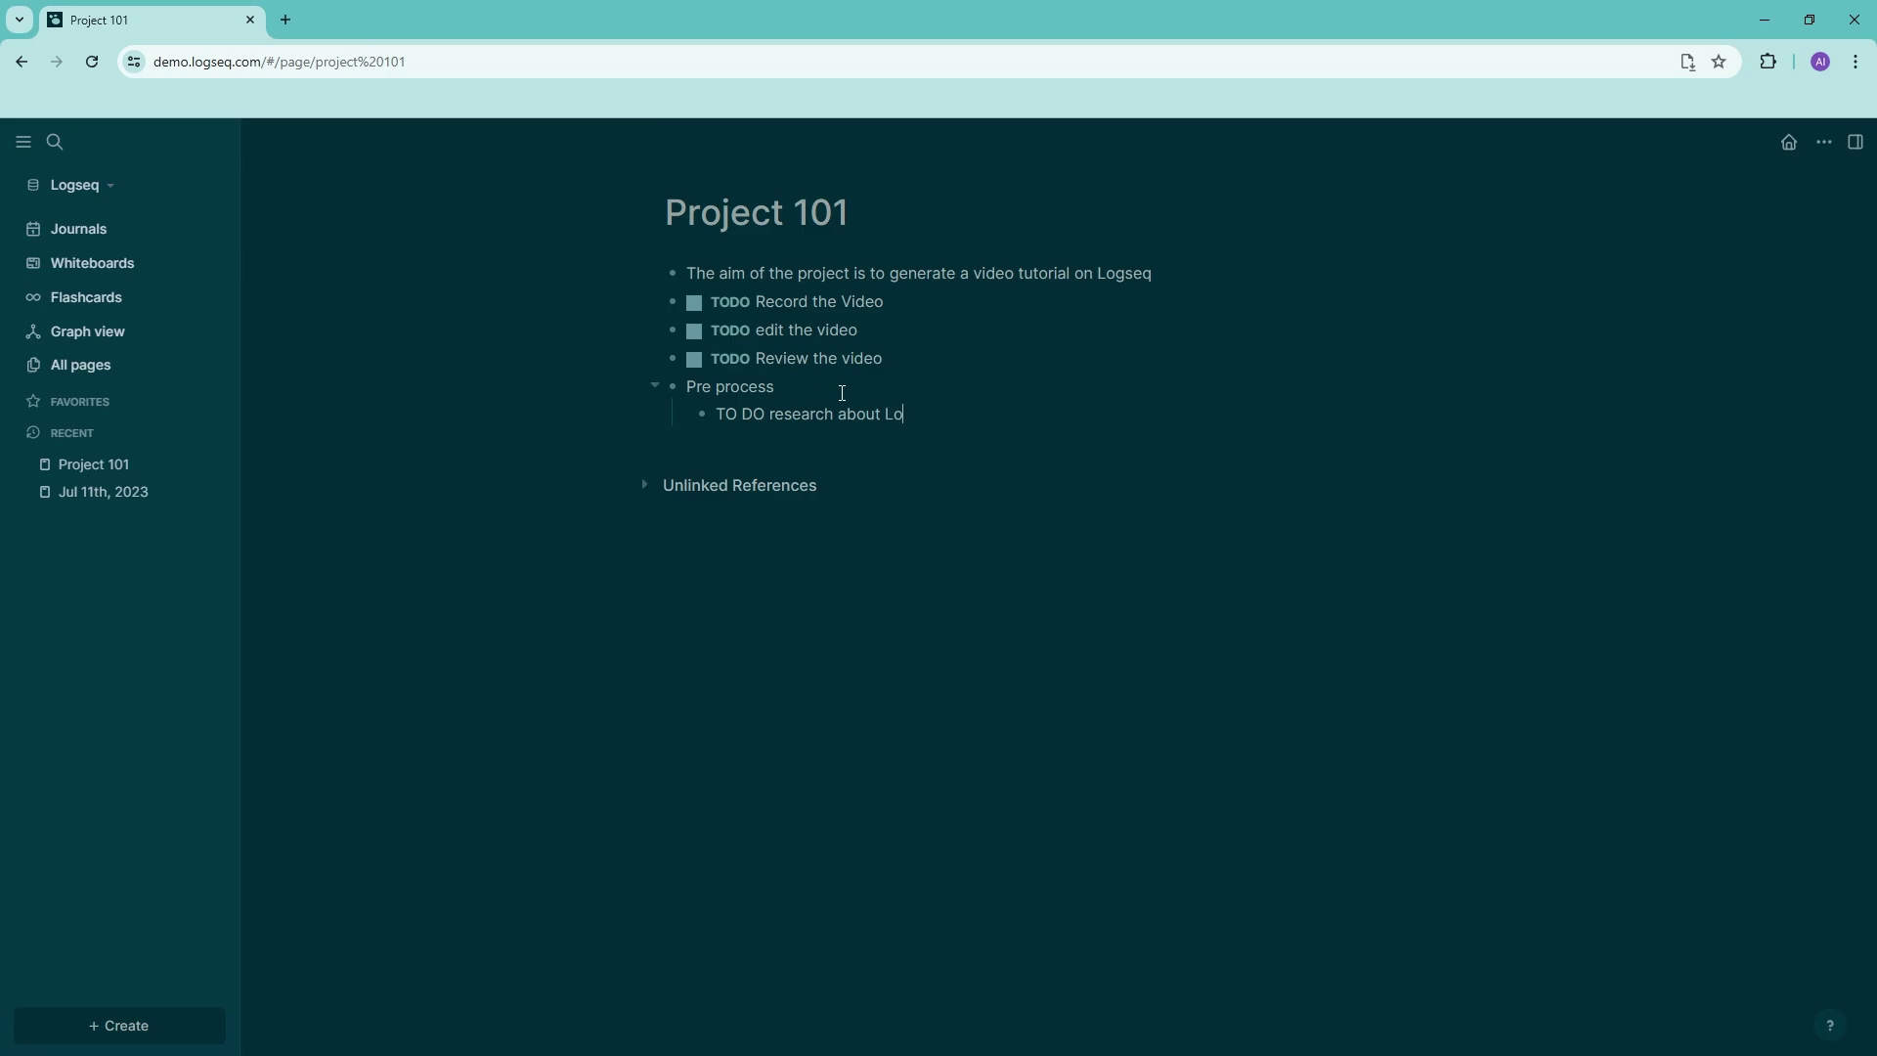
text(gSeq)
key(Return)
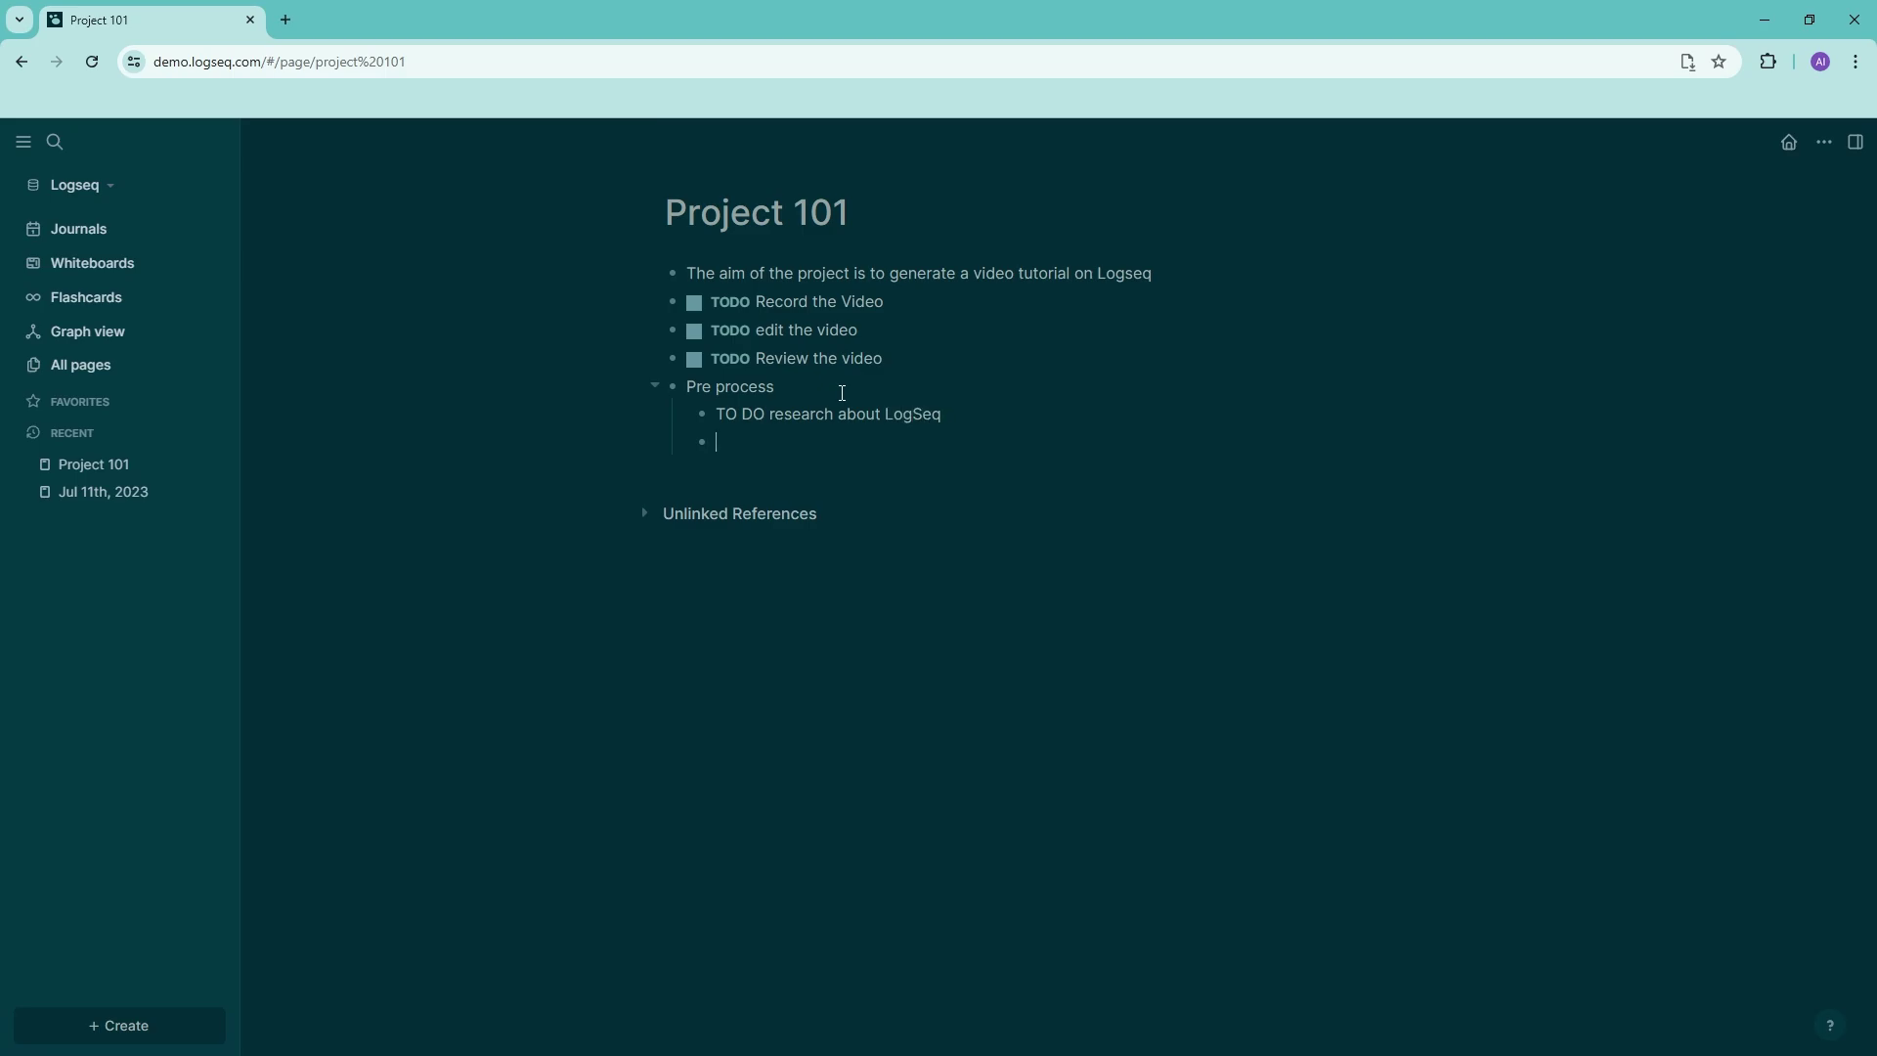
- Add an empty nested block after the research item and collapse the "Pre process" block
key(BackSpace)
click(842, 430)
key(Return)
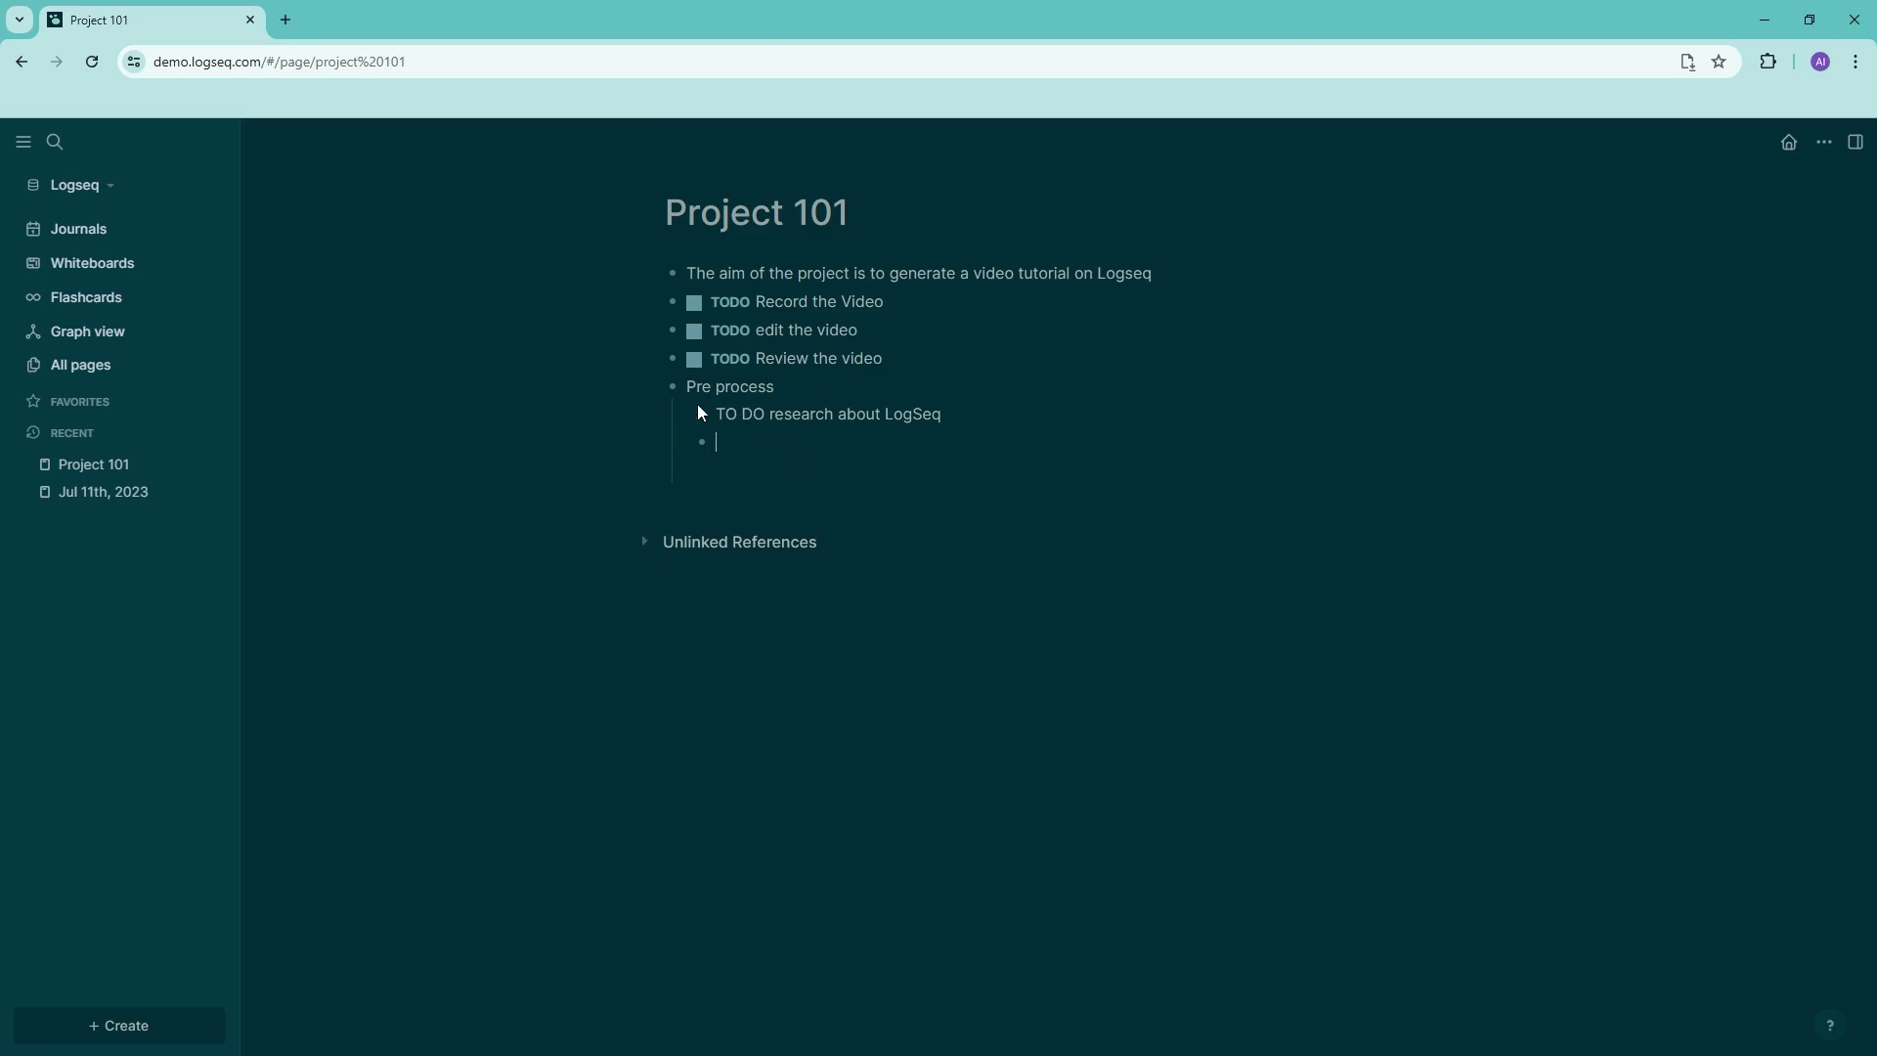
click(655, 387)
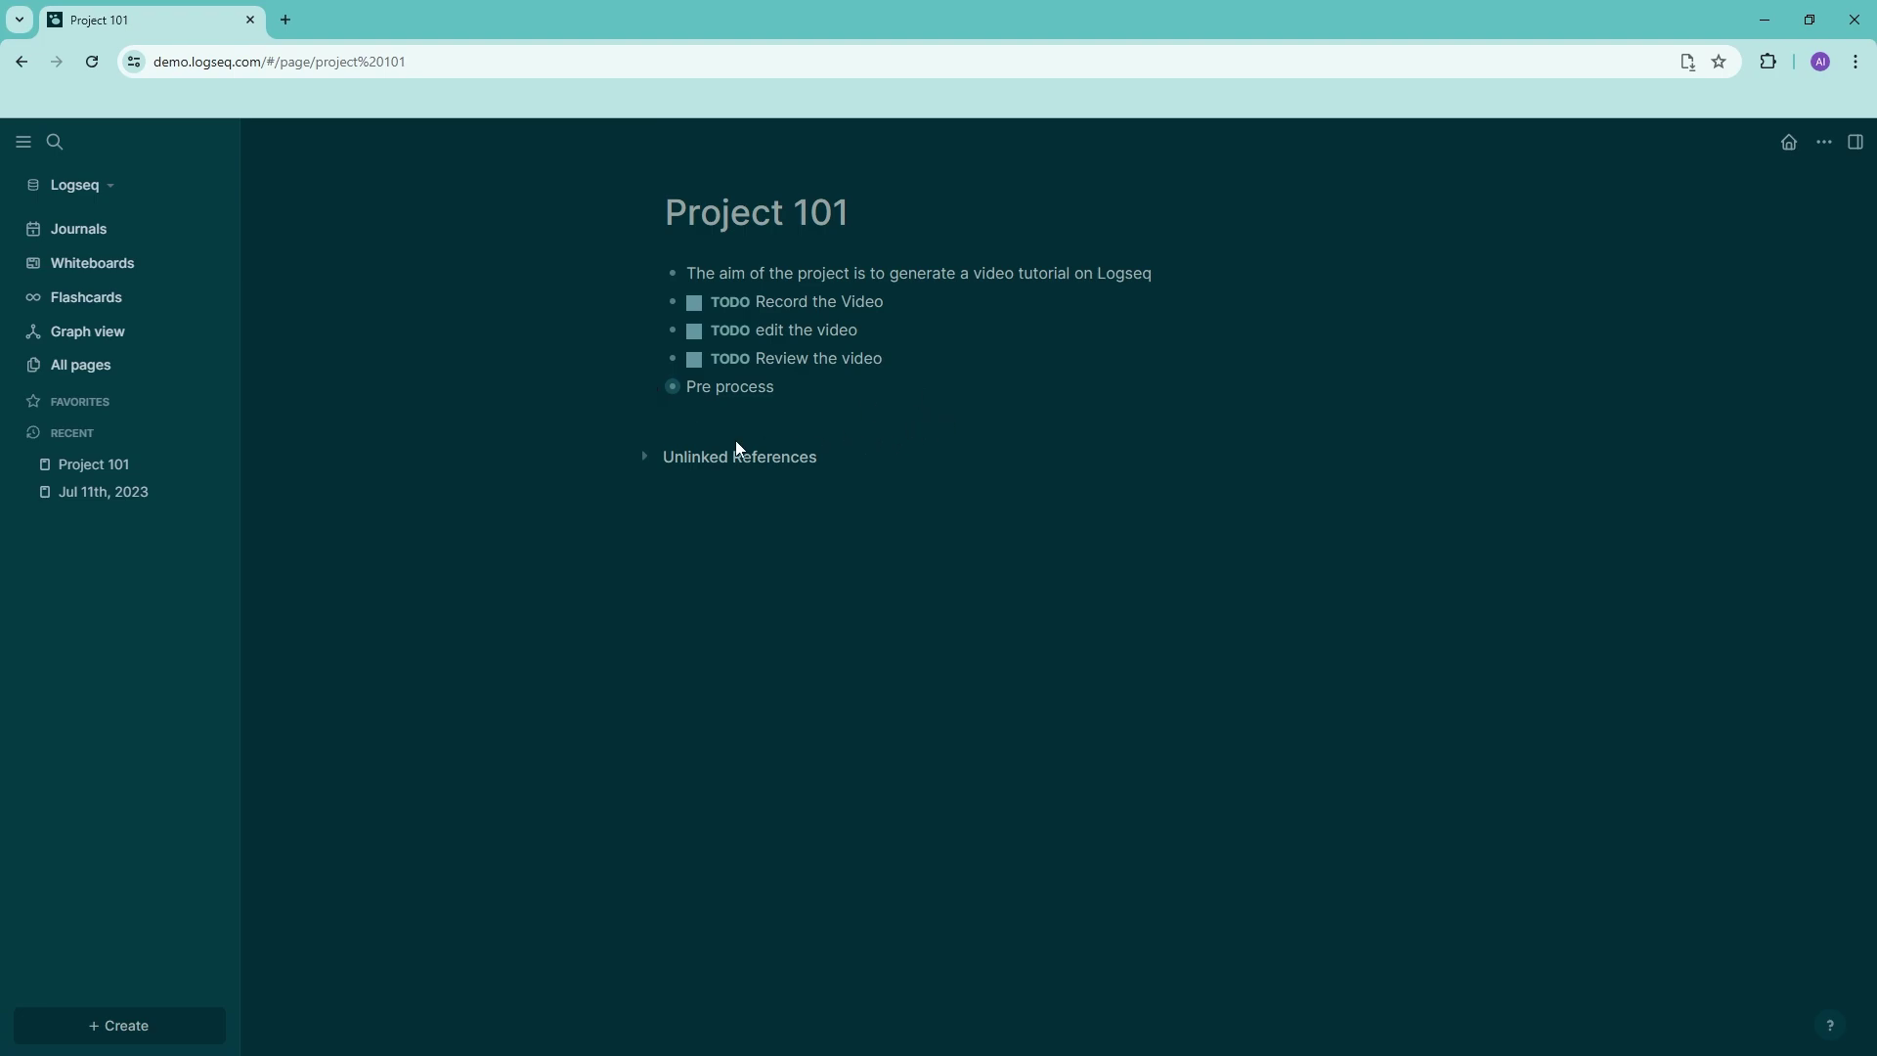
- Expand the "Pre process" block and replace its text with a link to a new page named "Pre process"
click(656, 389)
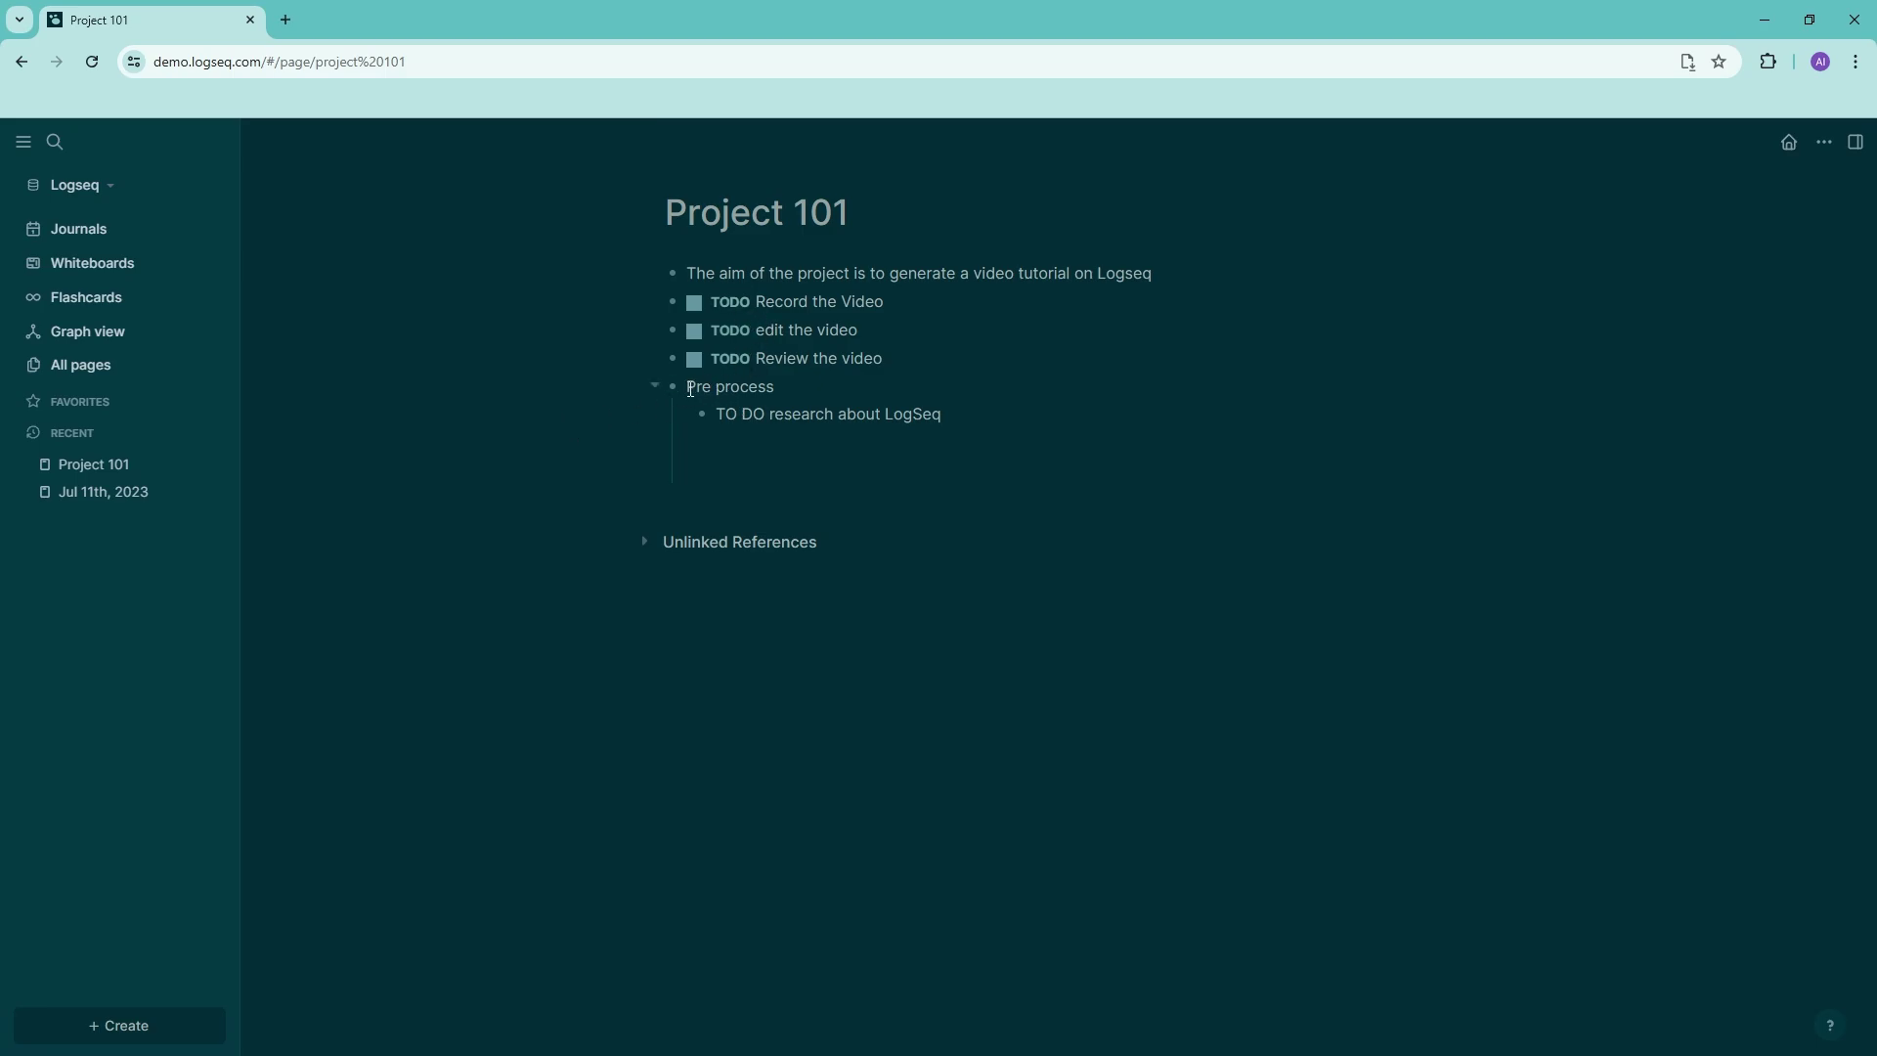
drag(687, 388, 834, 608)
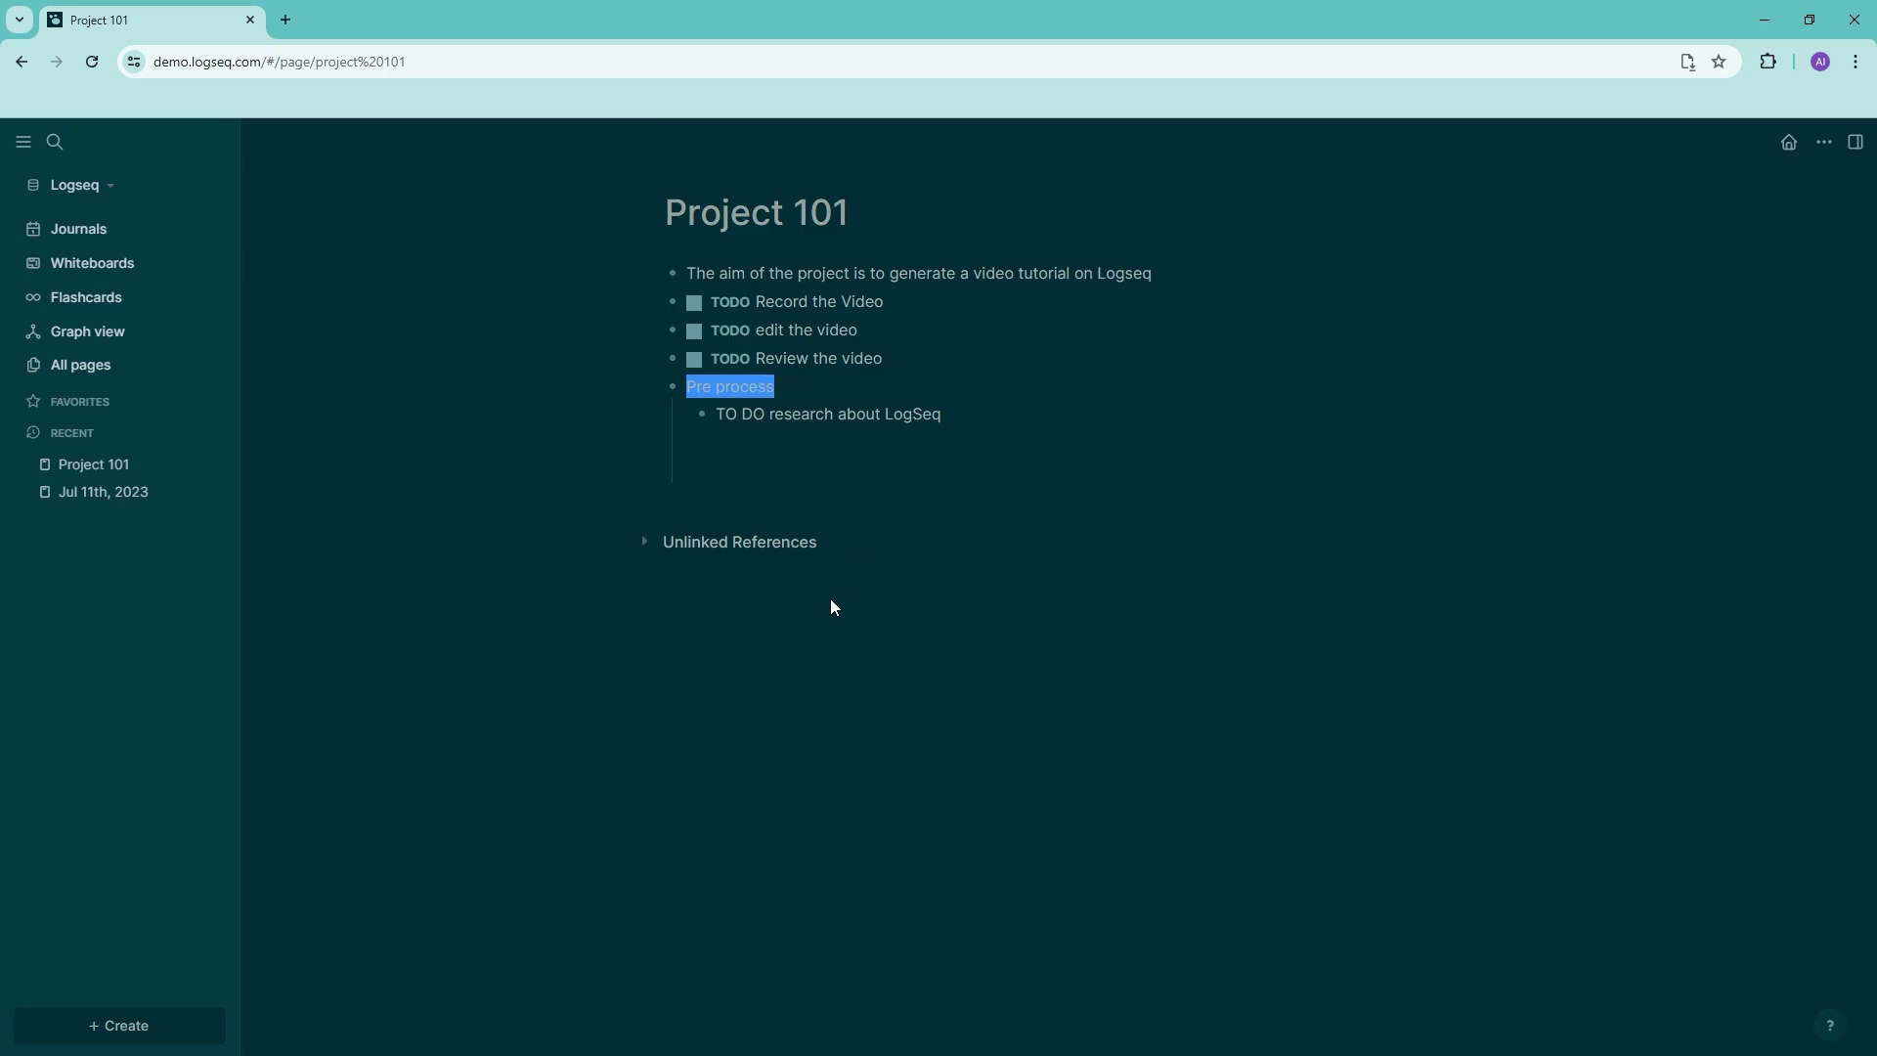
text([[PRE)
text( PROCESS)
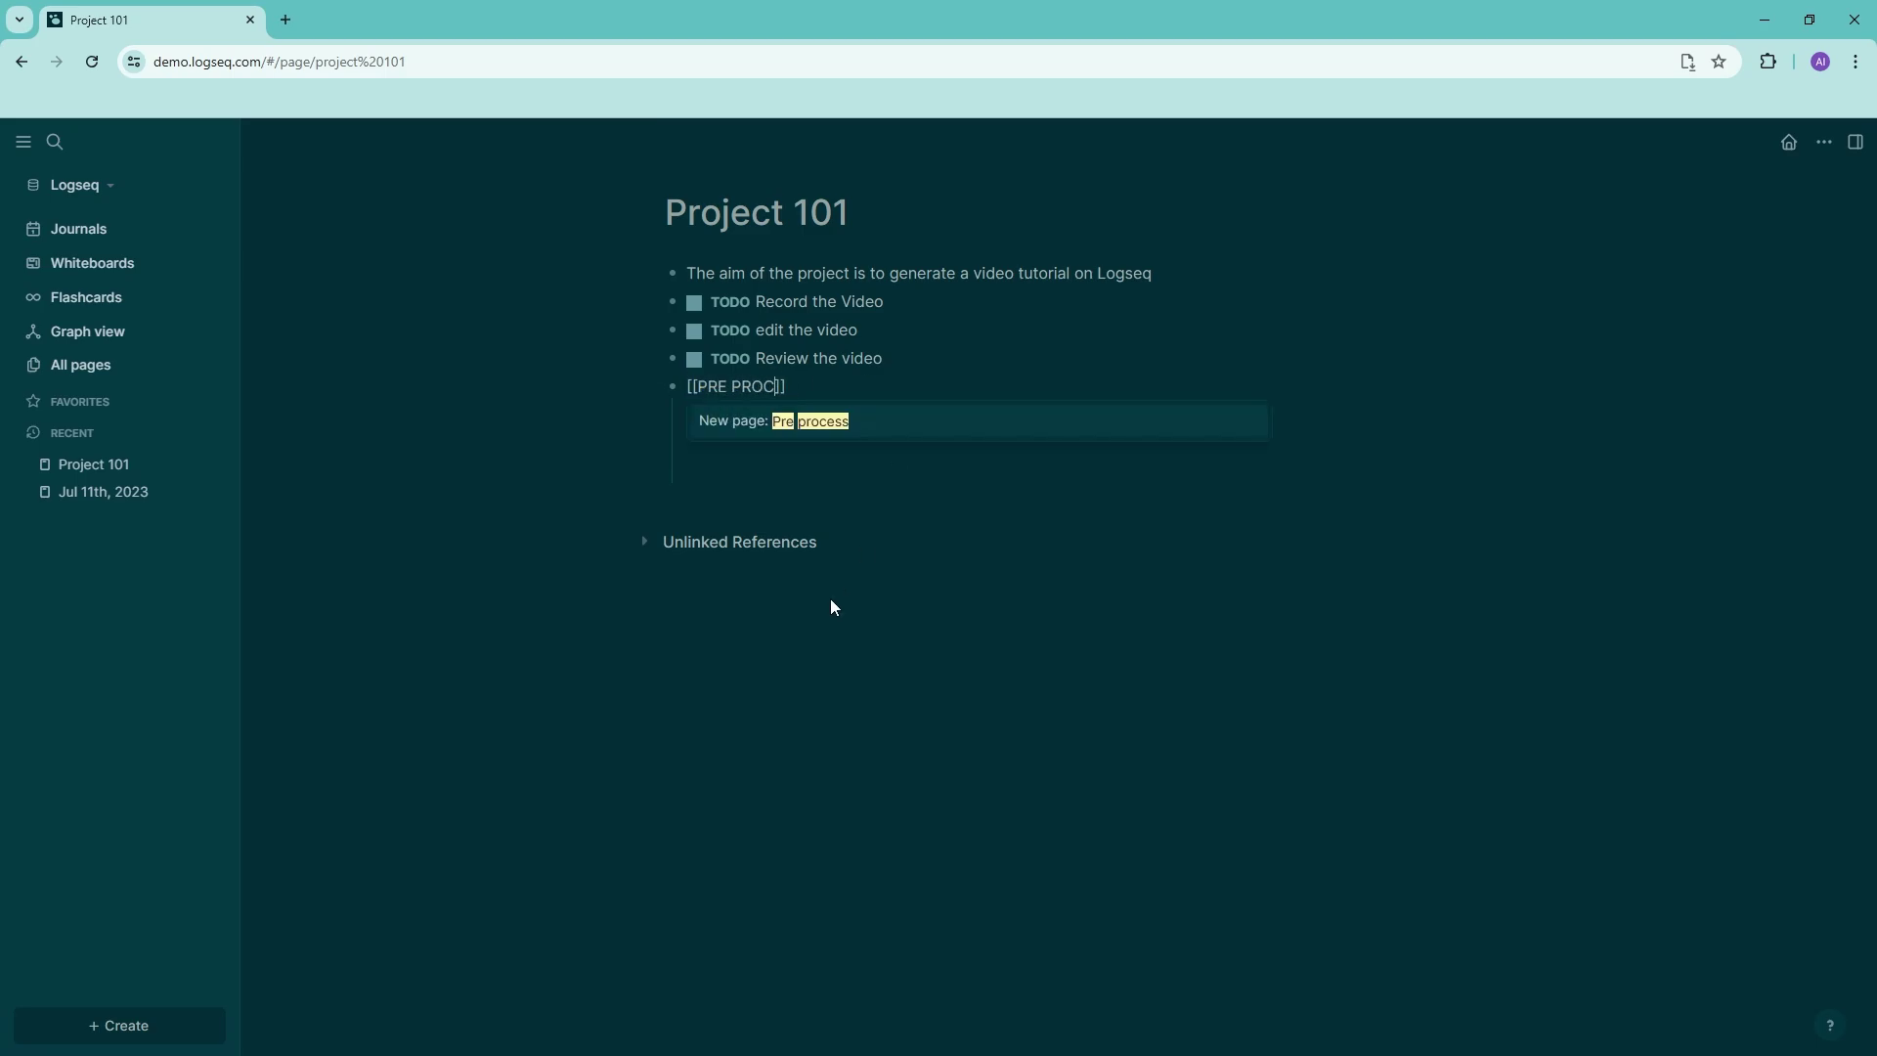
key(Return)
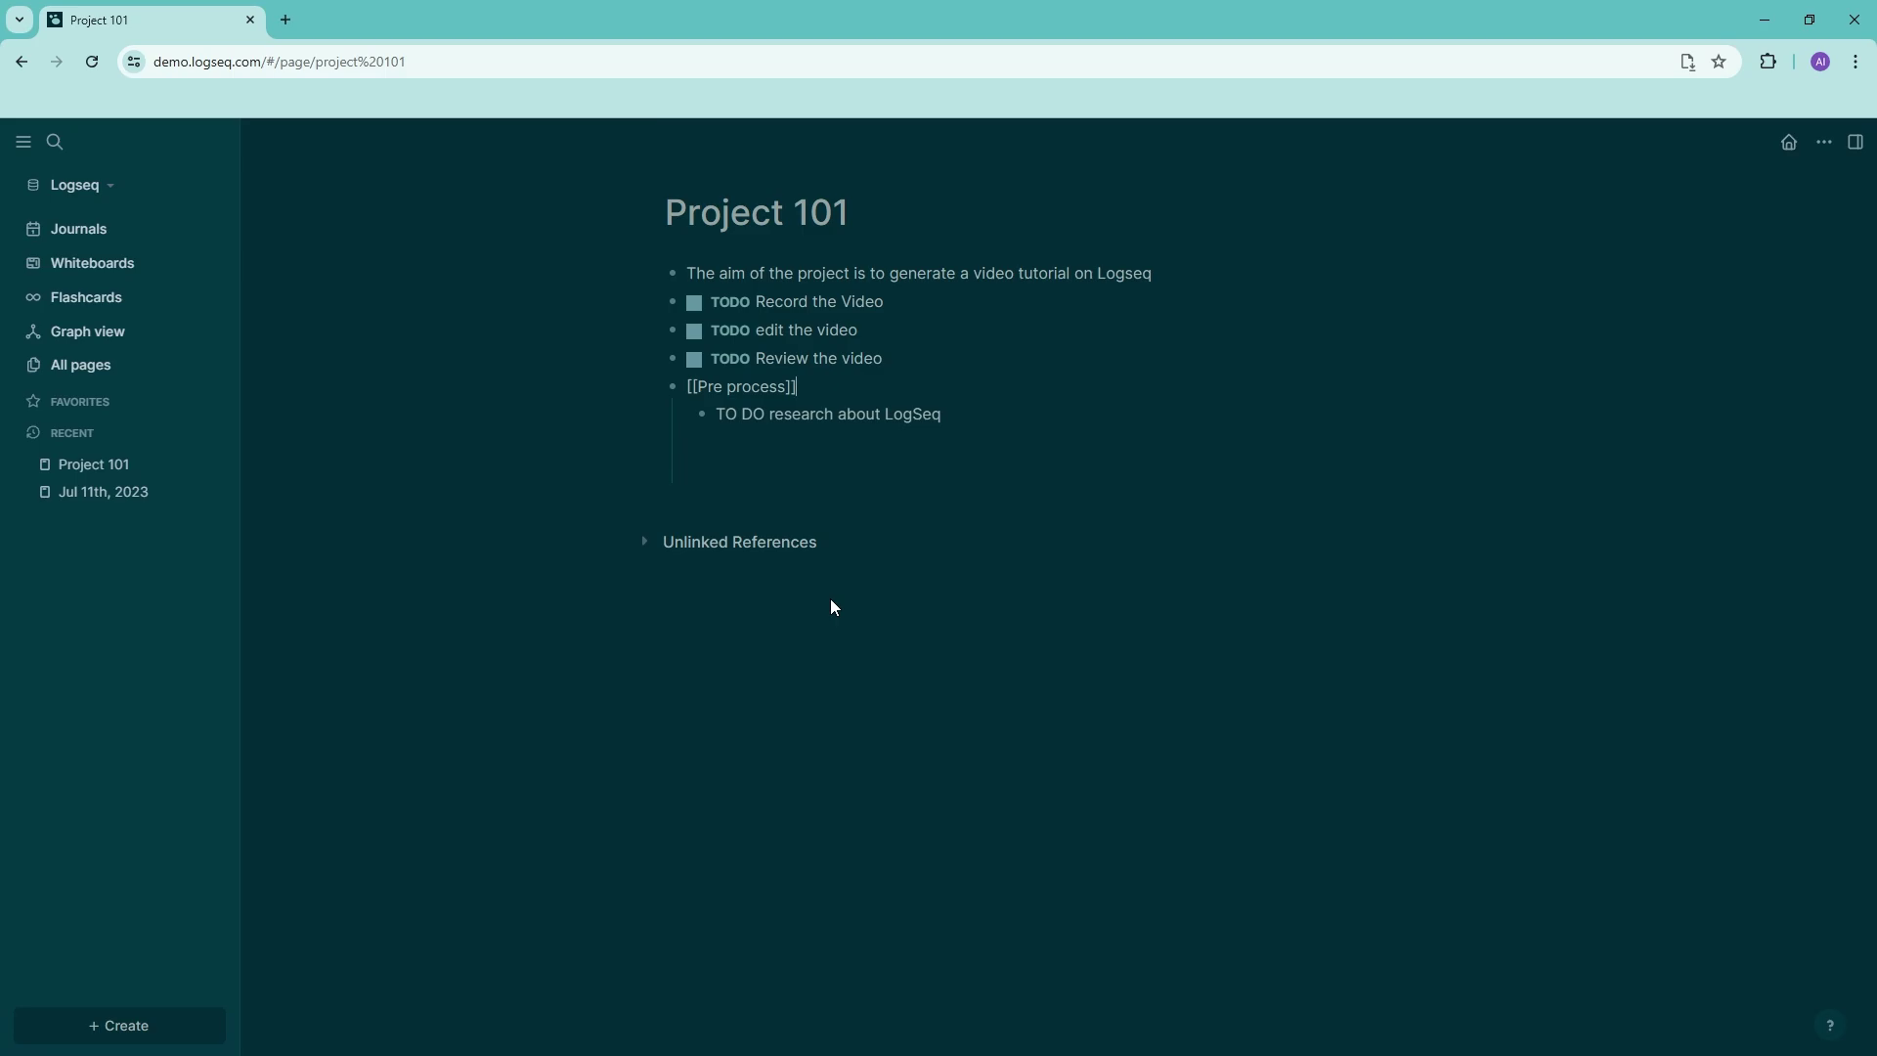
key(Return)
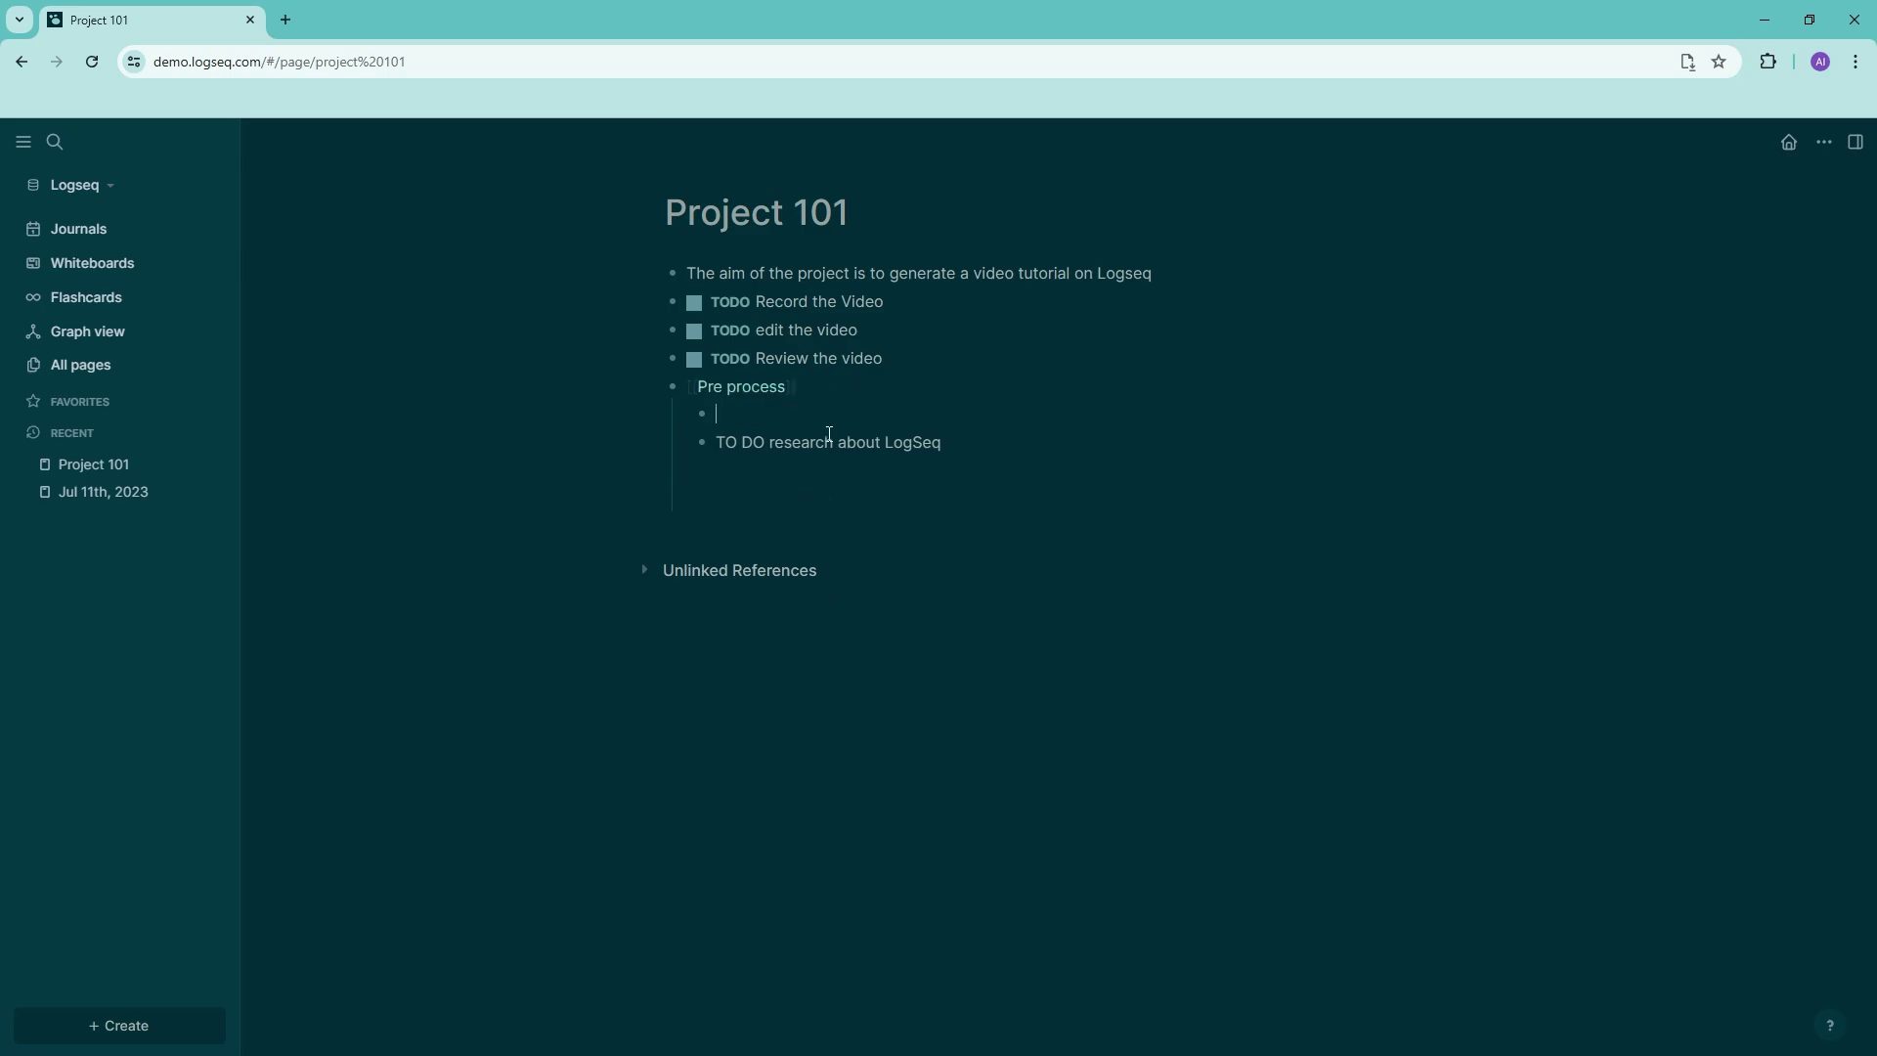
key(Delete)
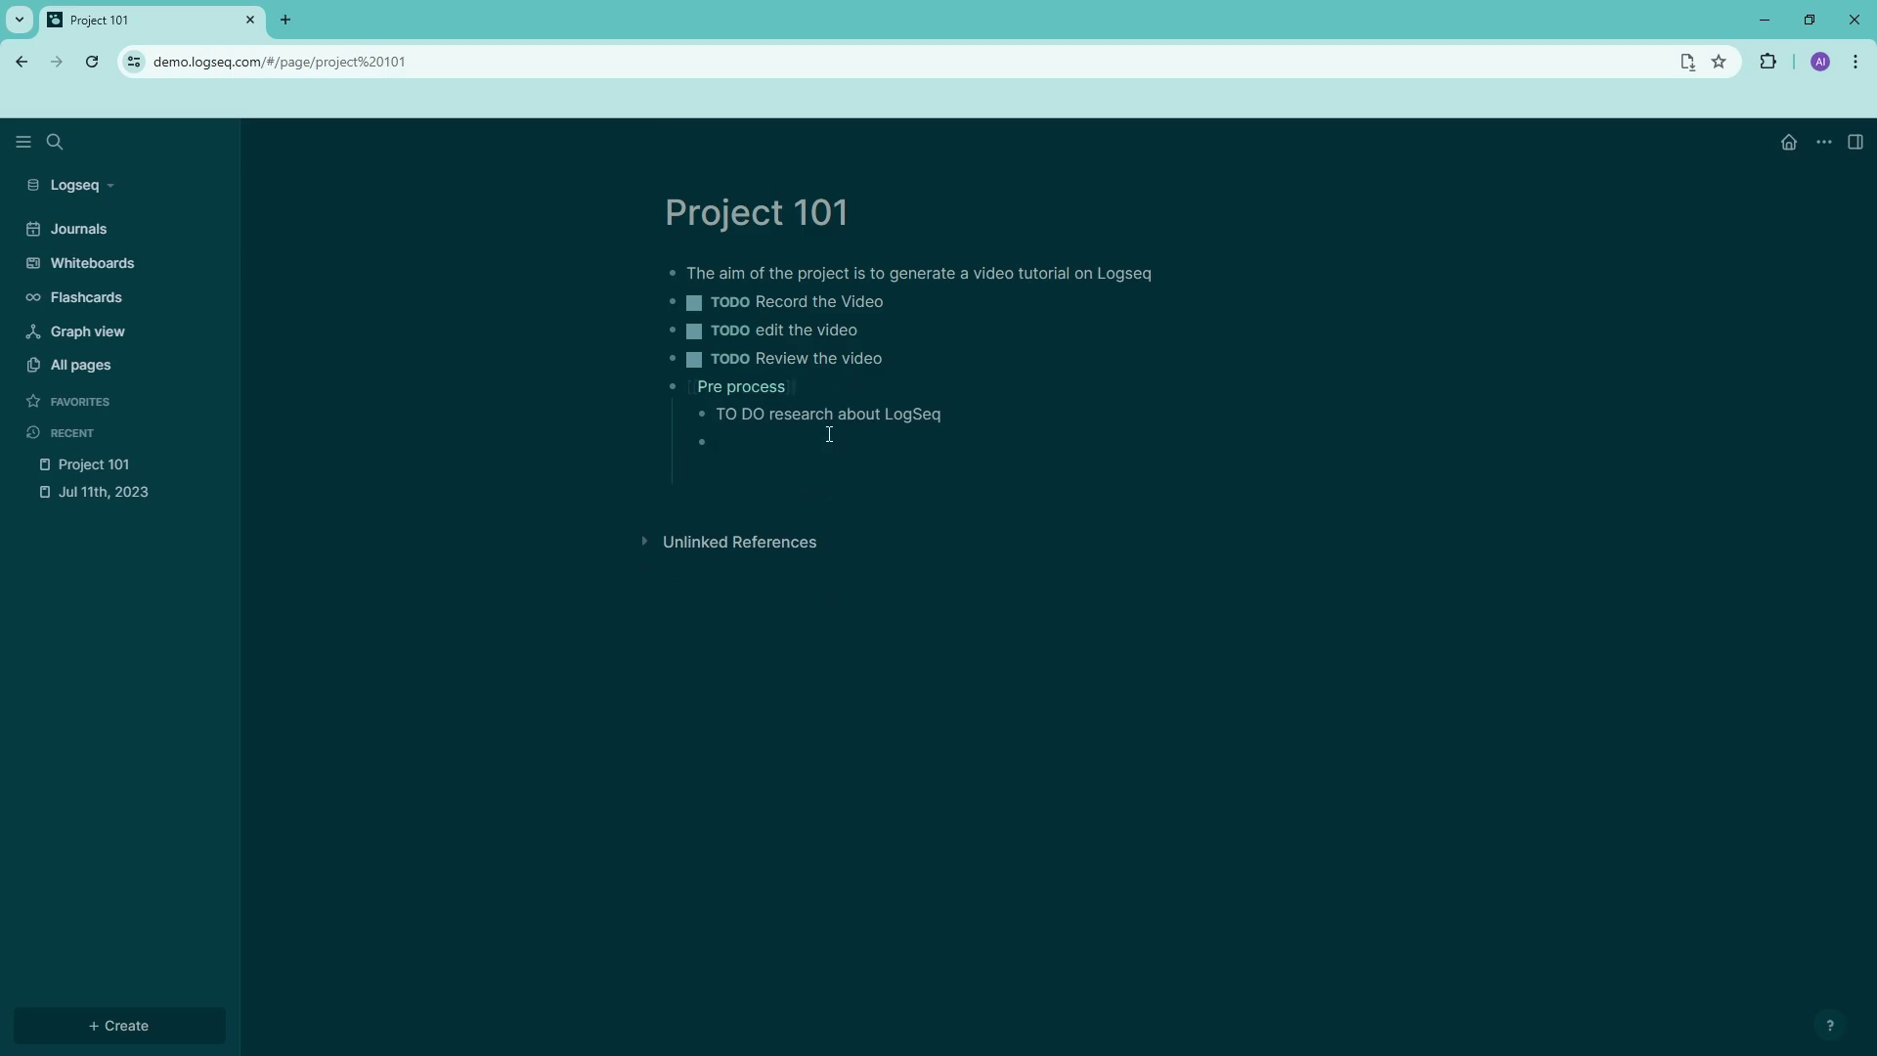
- Replace the nested research item with a link to a new page named "RESEARCH" and add an empty block below it
key(shift+End)
text([[RESEA)
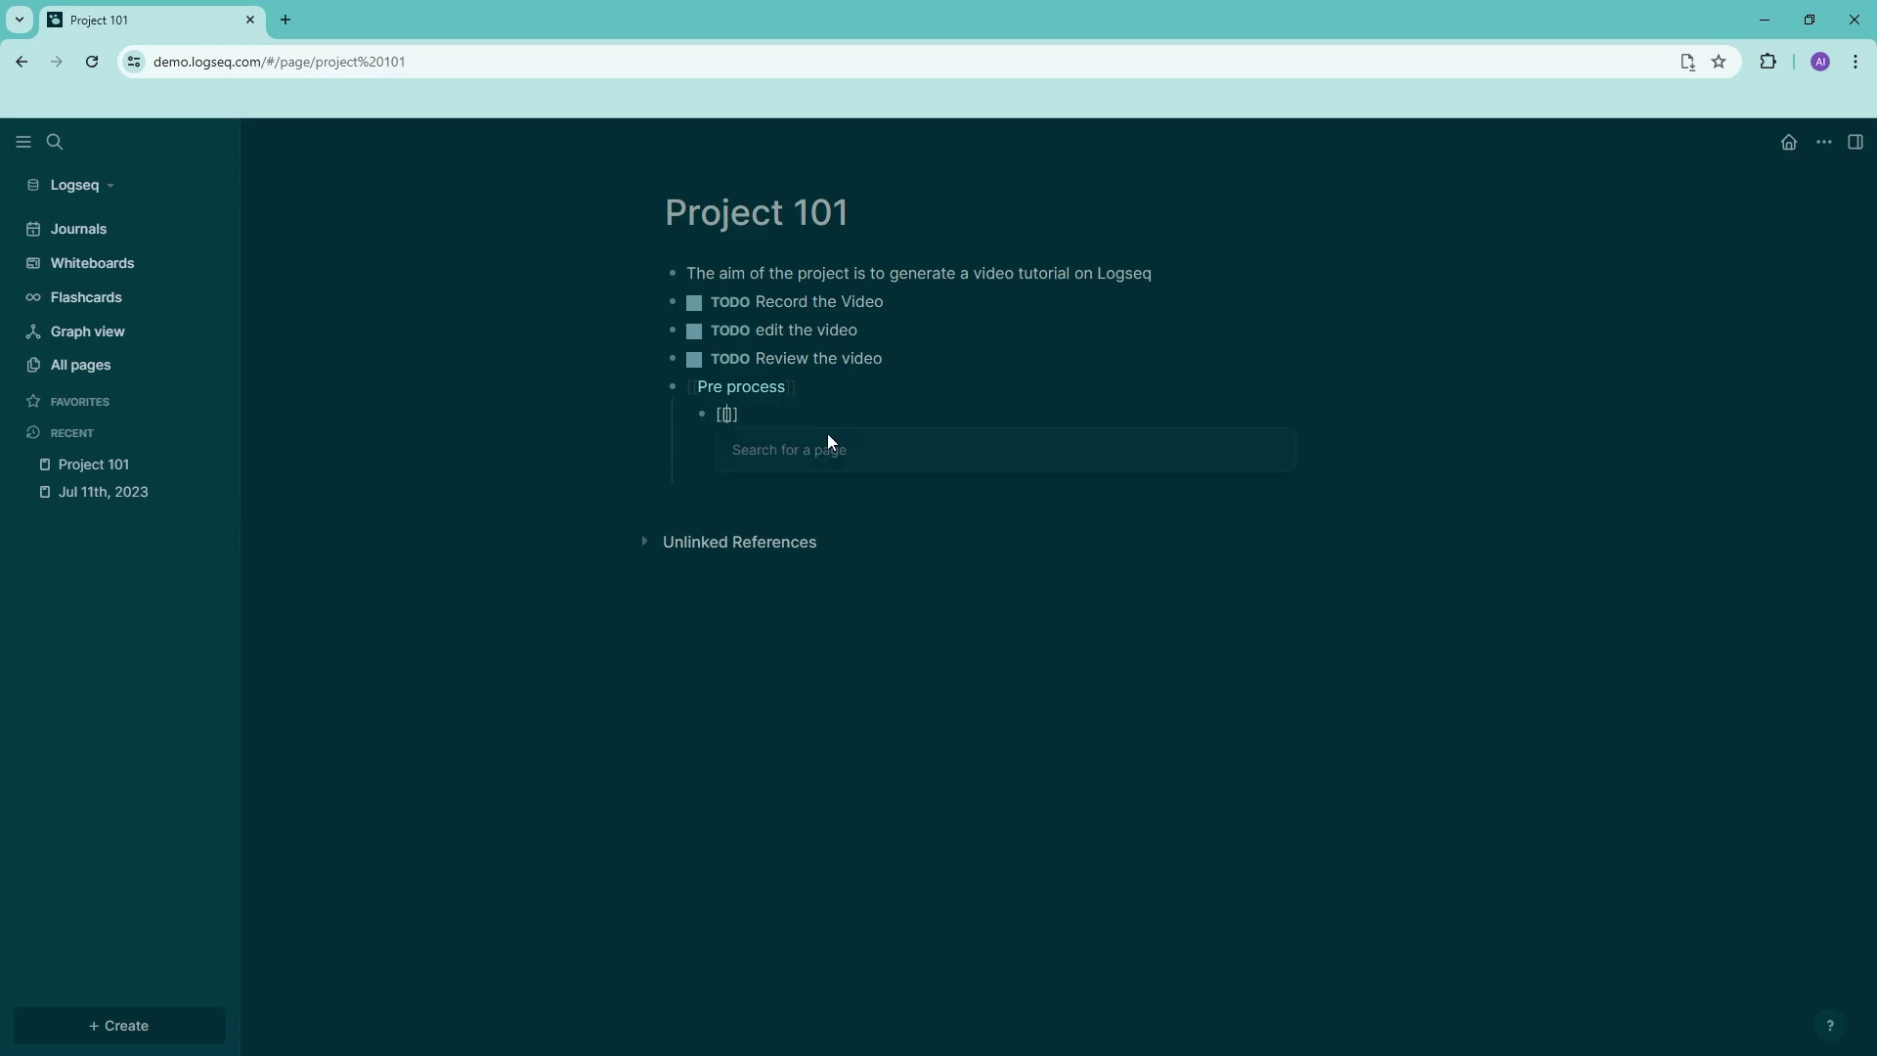
text(RCH)
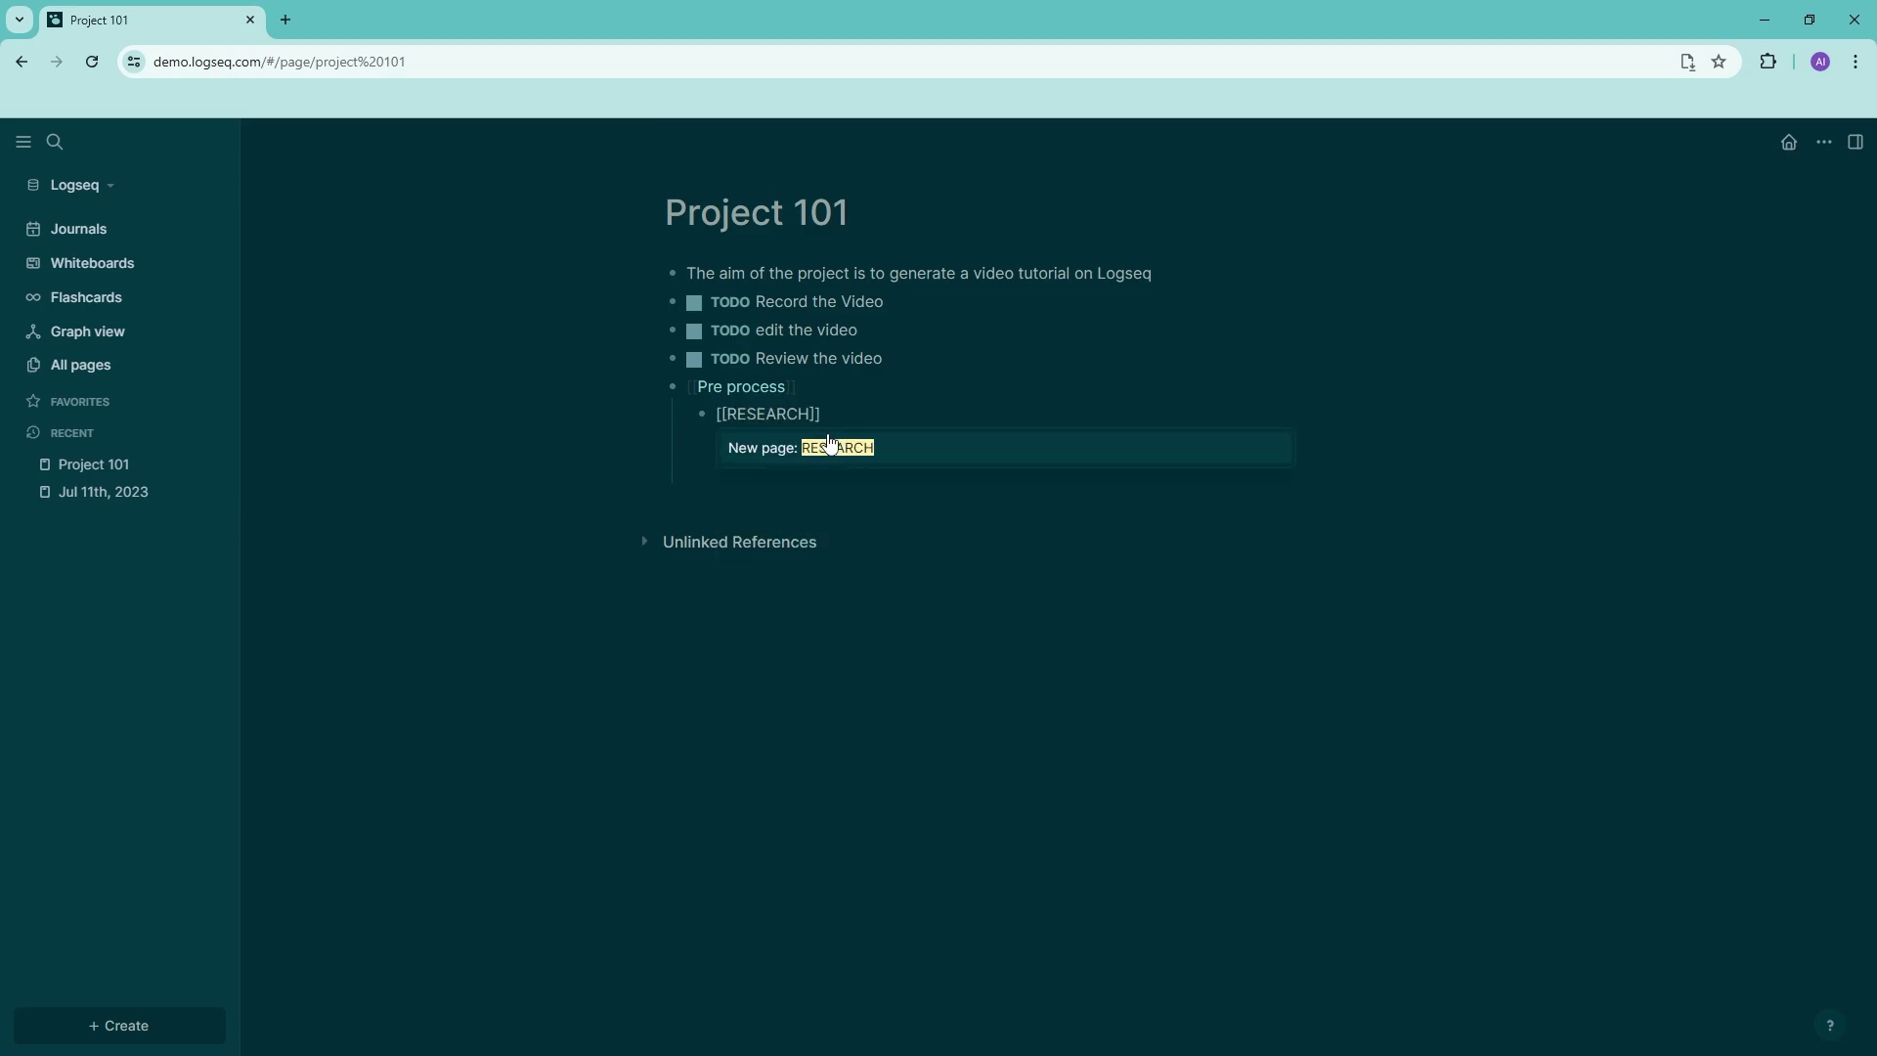
click(830, 445)
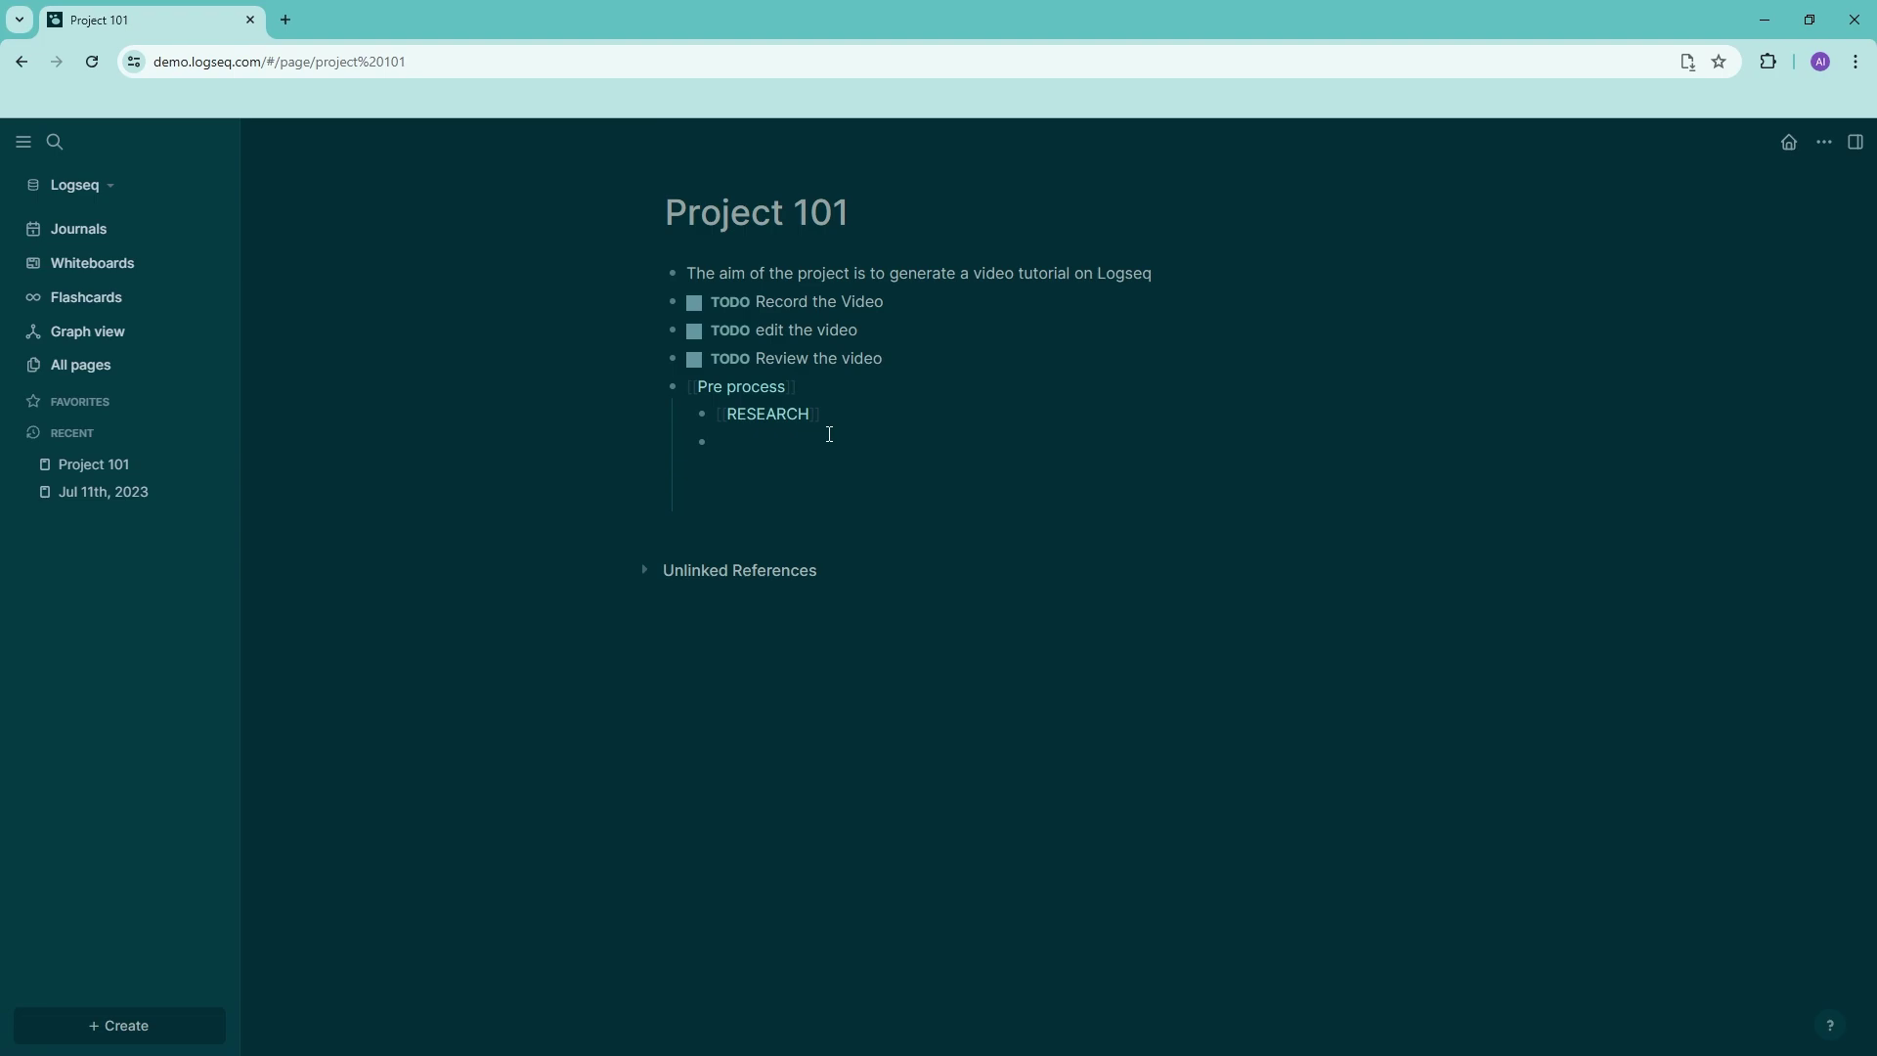
click(880, 472)
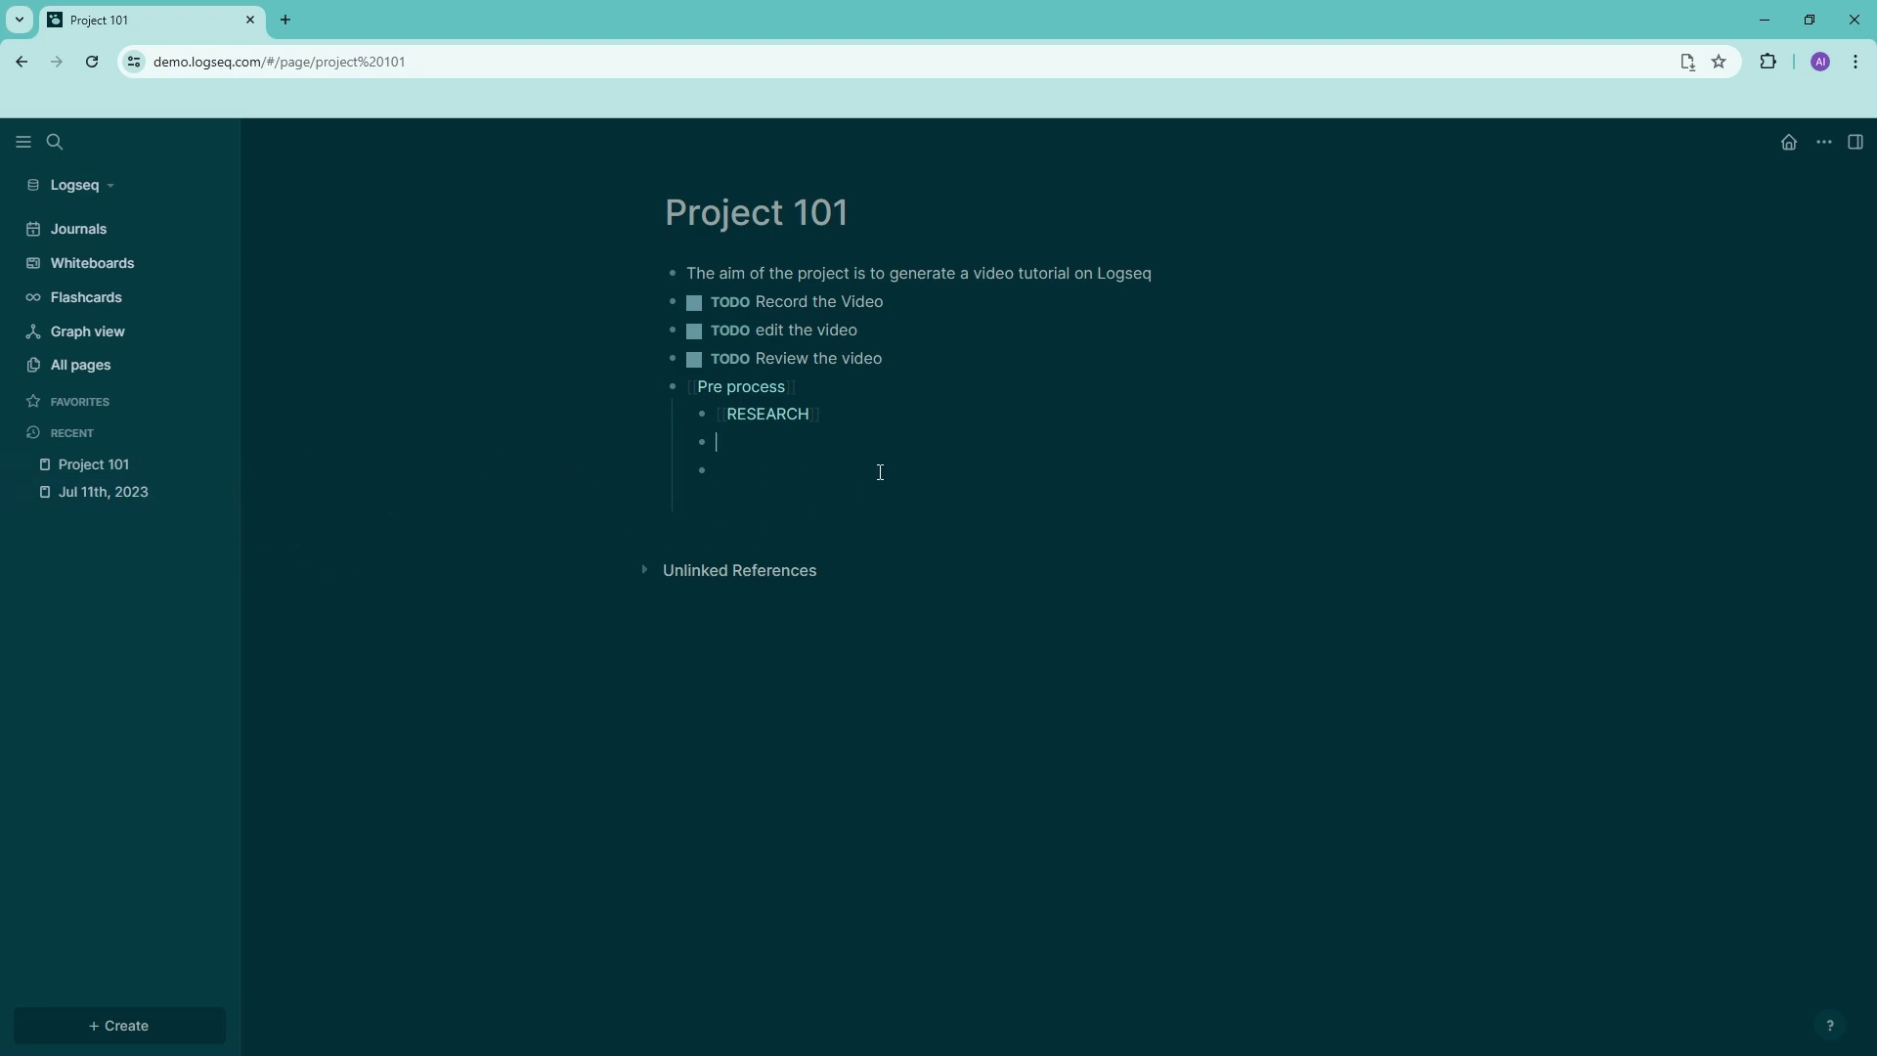
- Add the blocks "add links" and "what is currently on the market?" to the RESEARCH page, and return to Project 101 through its linked reference
click(788, 414)
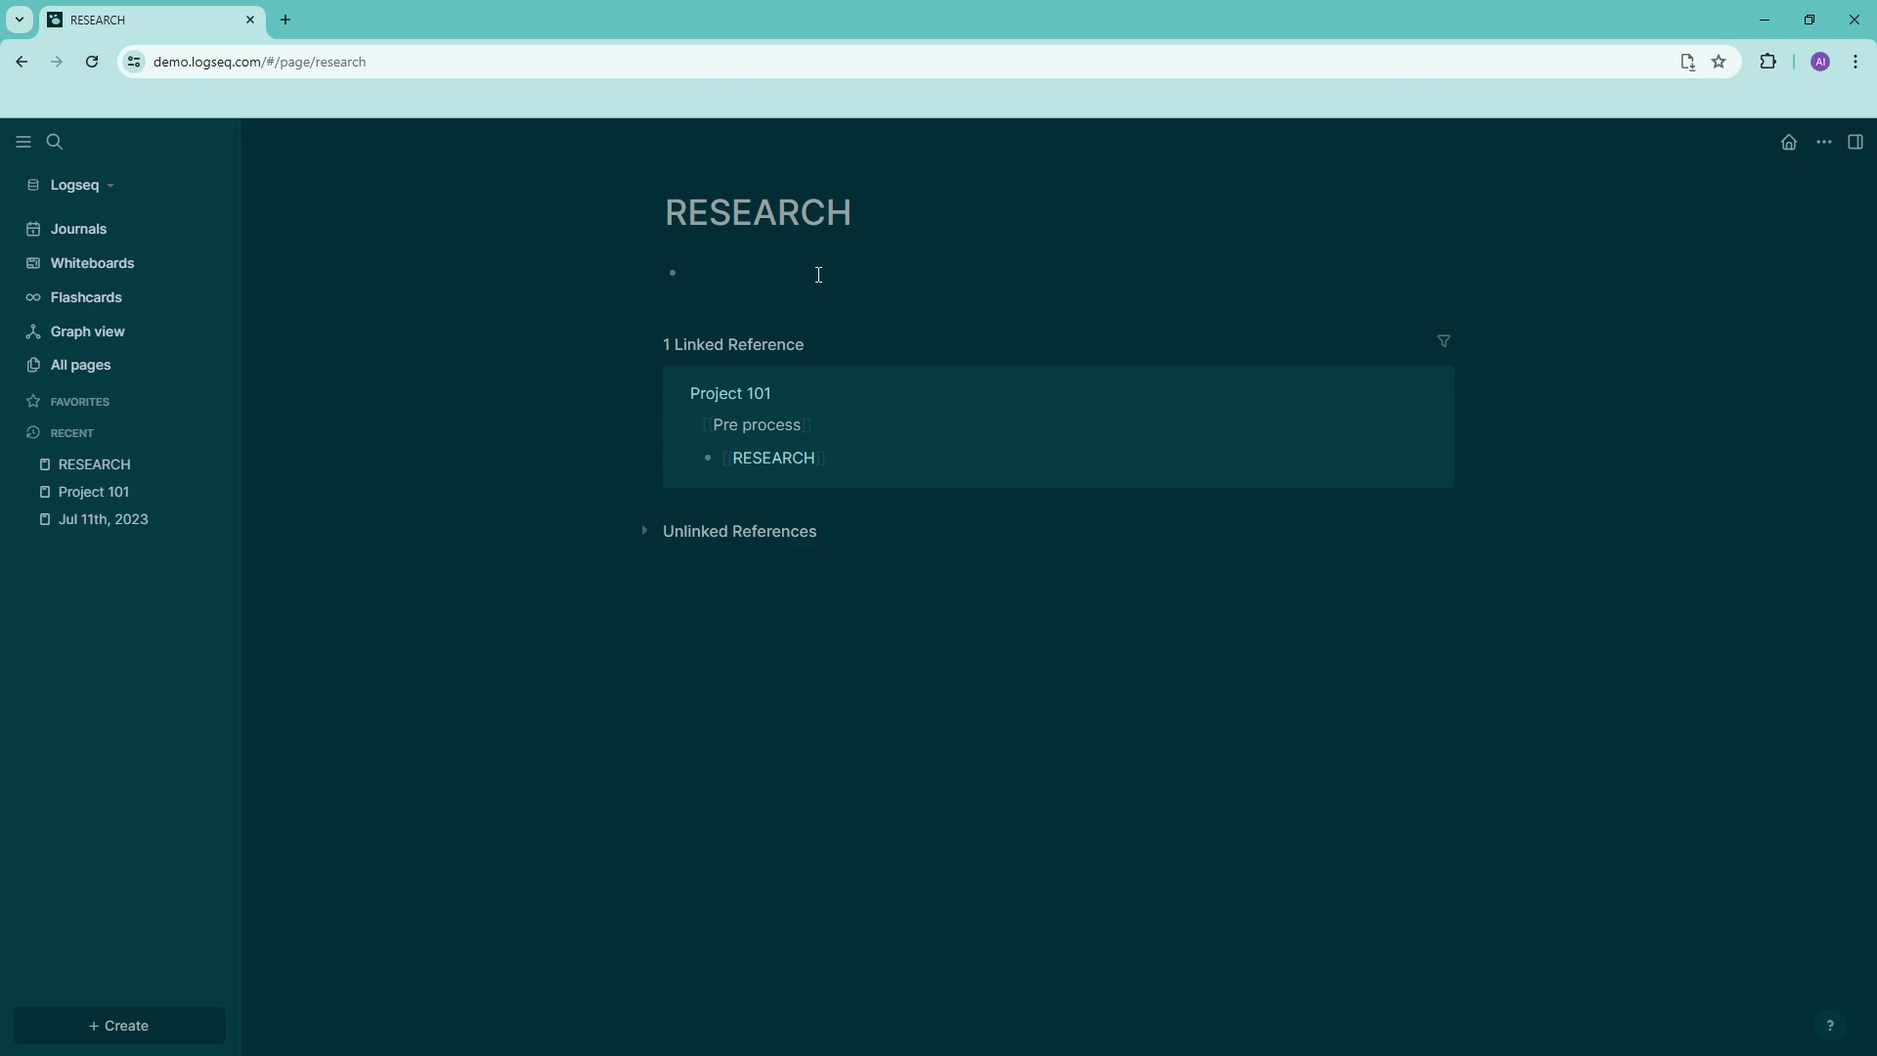
text(add links)
key(Return)
text(what is currently on the a)
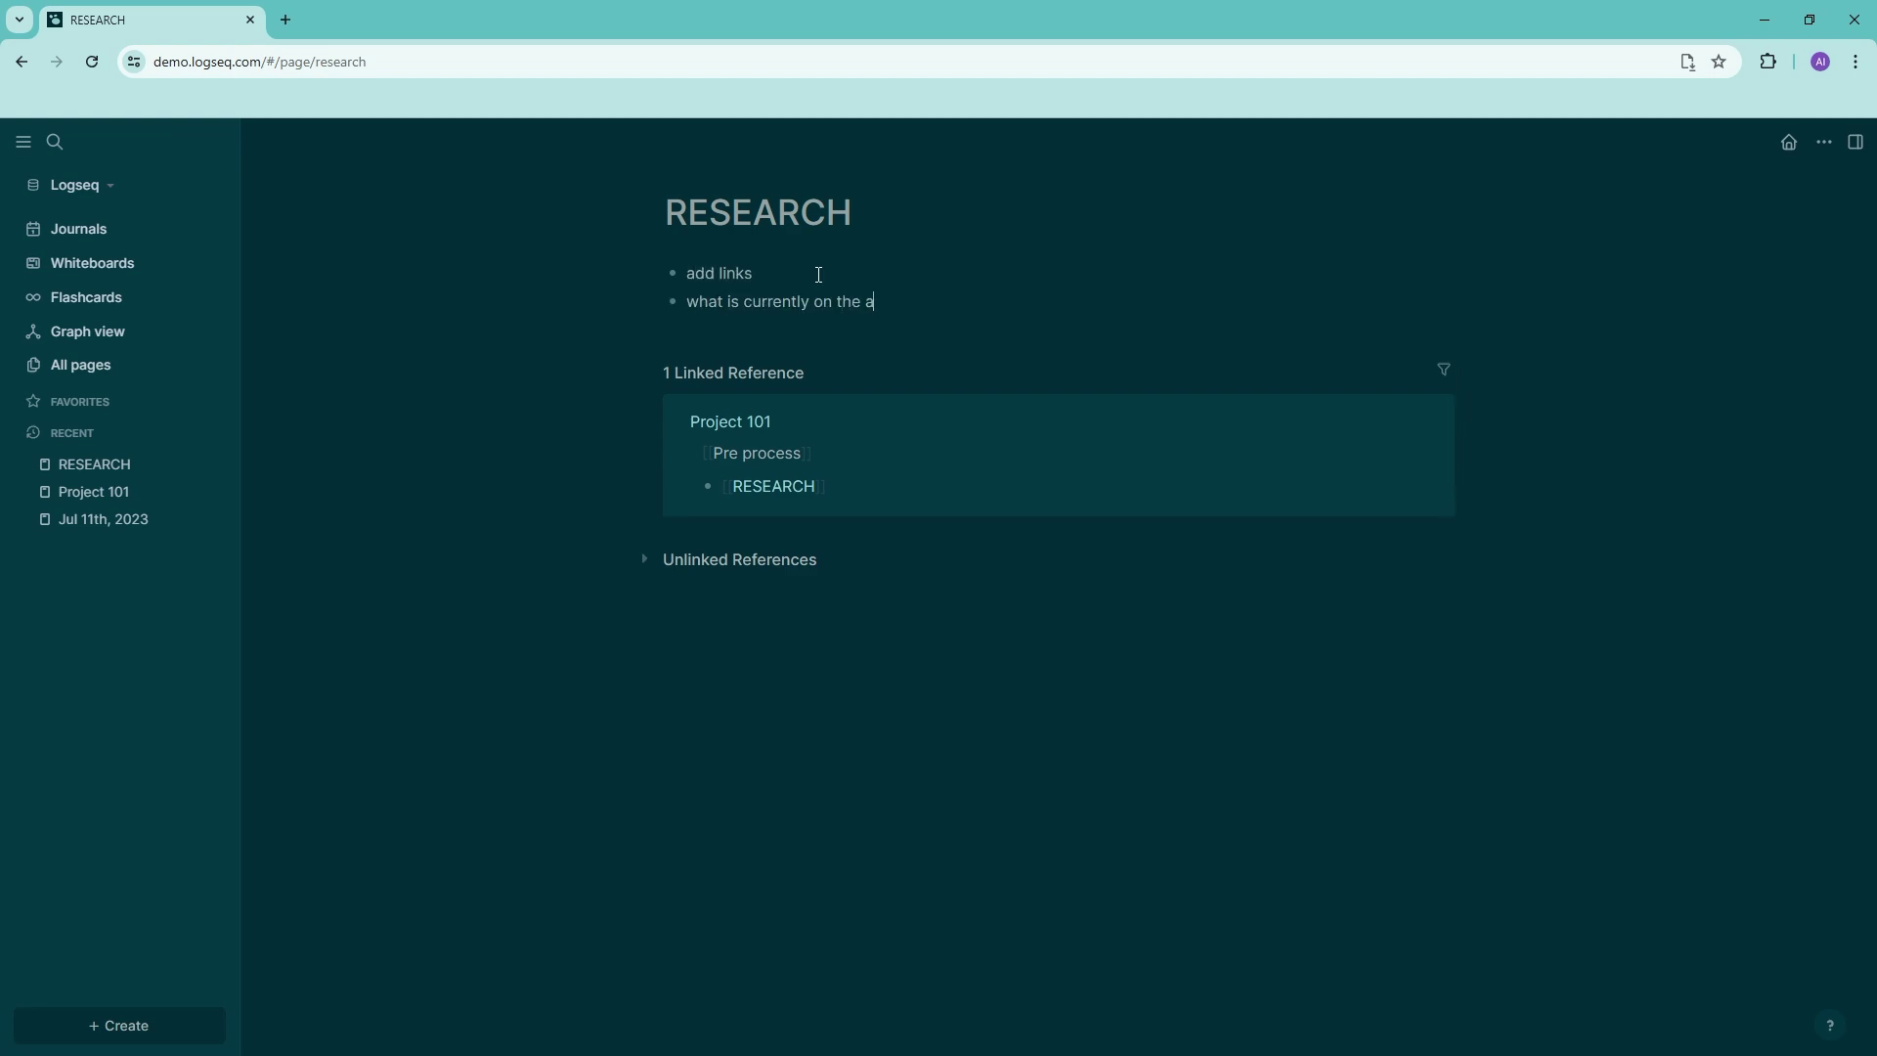
key(BackSpace)
text(market?)
click(728, 422)
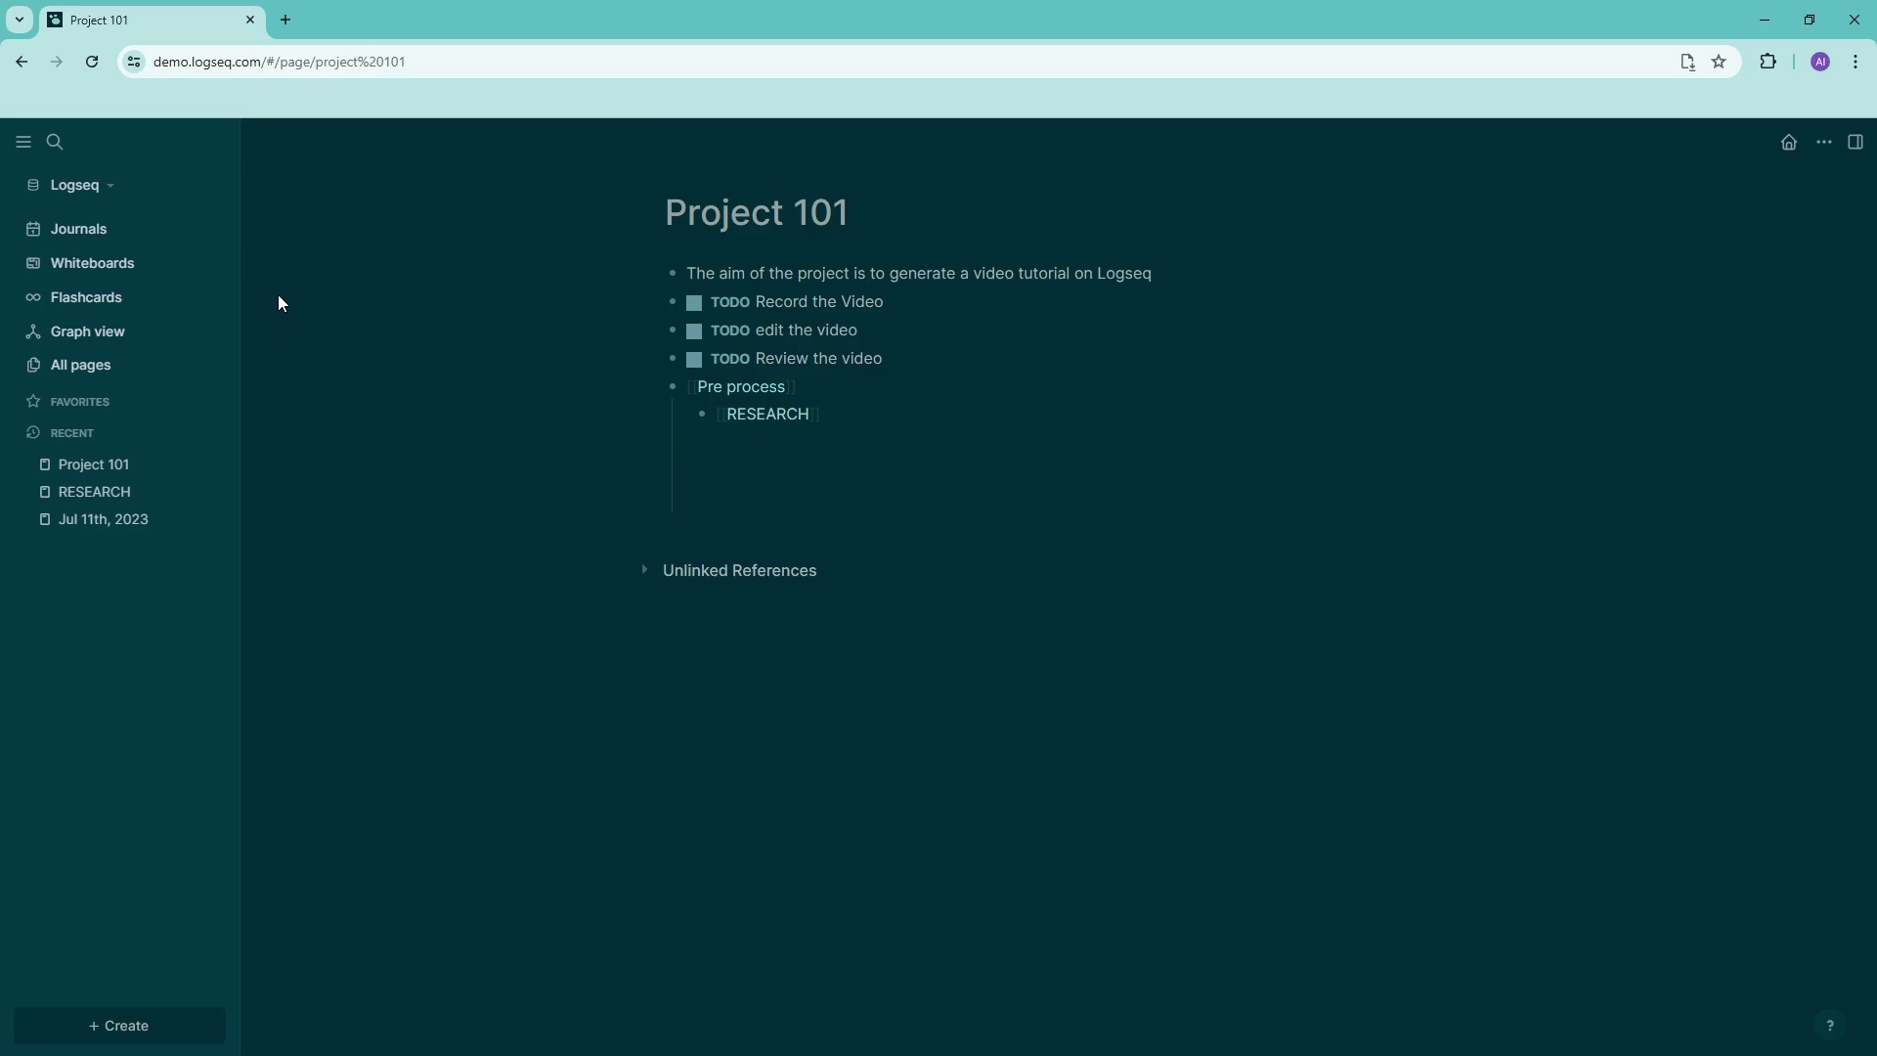
- Add the block "Handle some work" with a link to the Project 101 page to the Jun 26th, 2024 journal
click(108, 233)
click(968, 342)
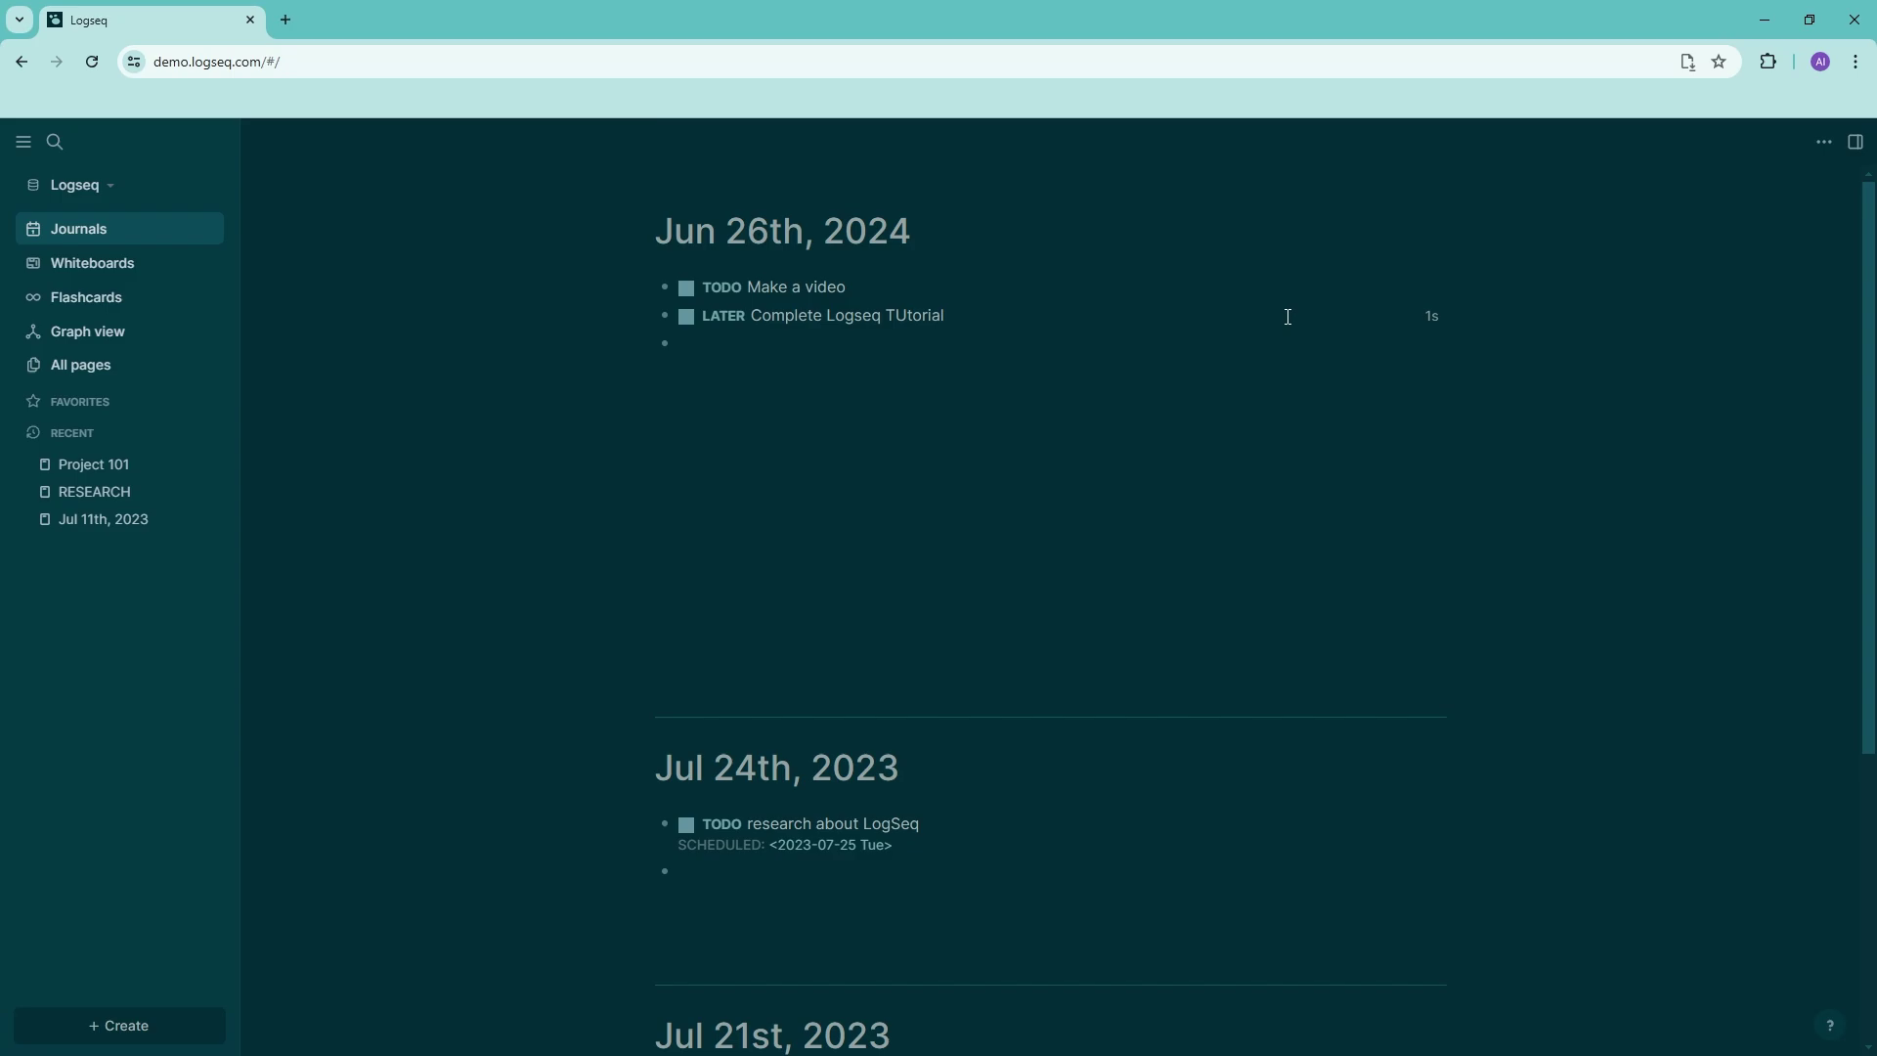
text(Handle some work [[)
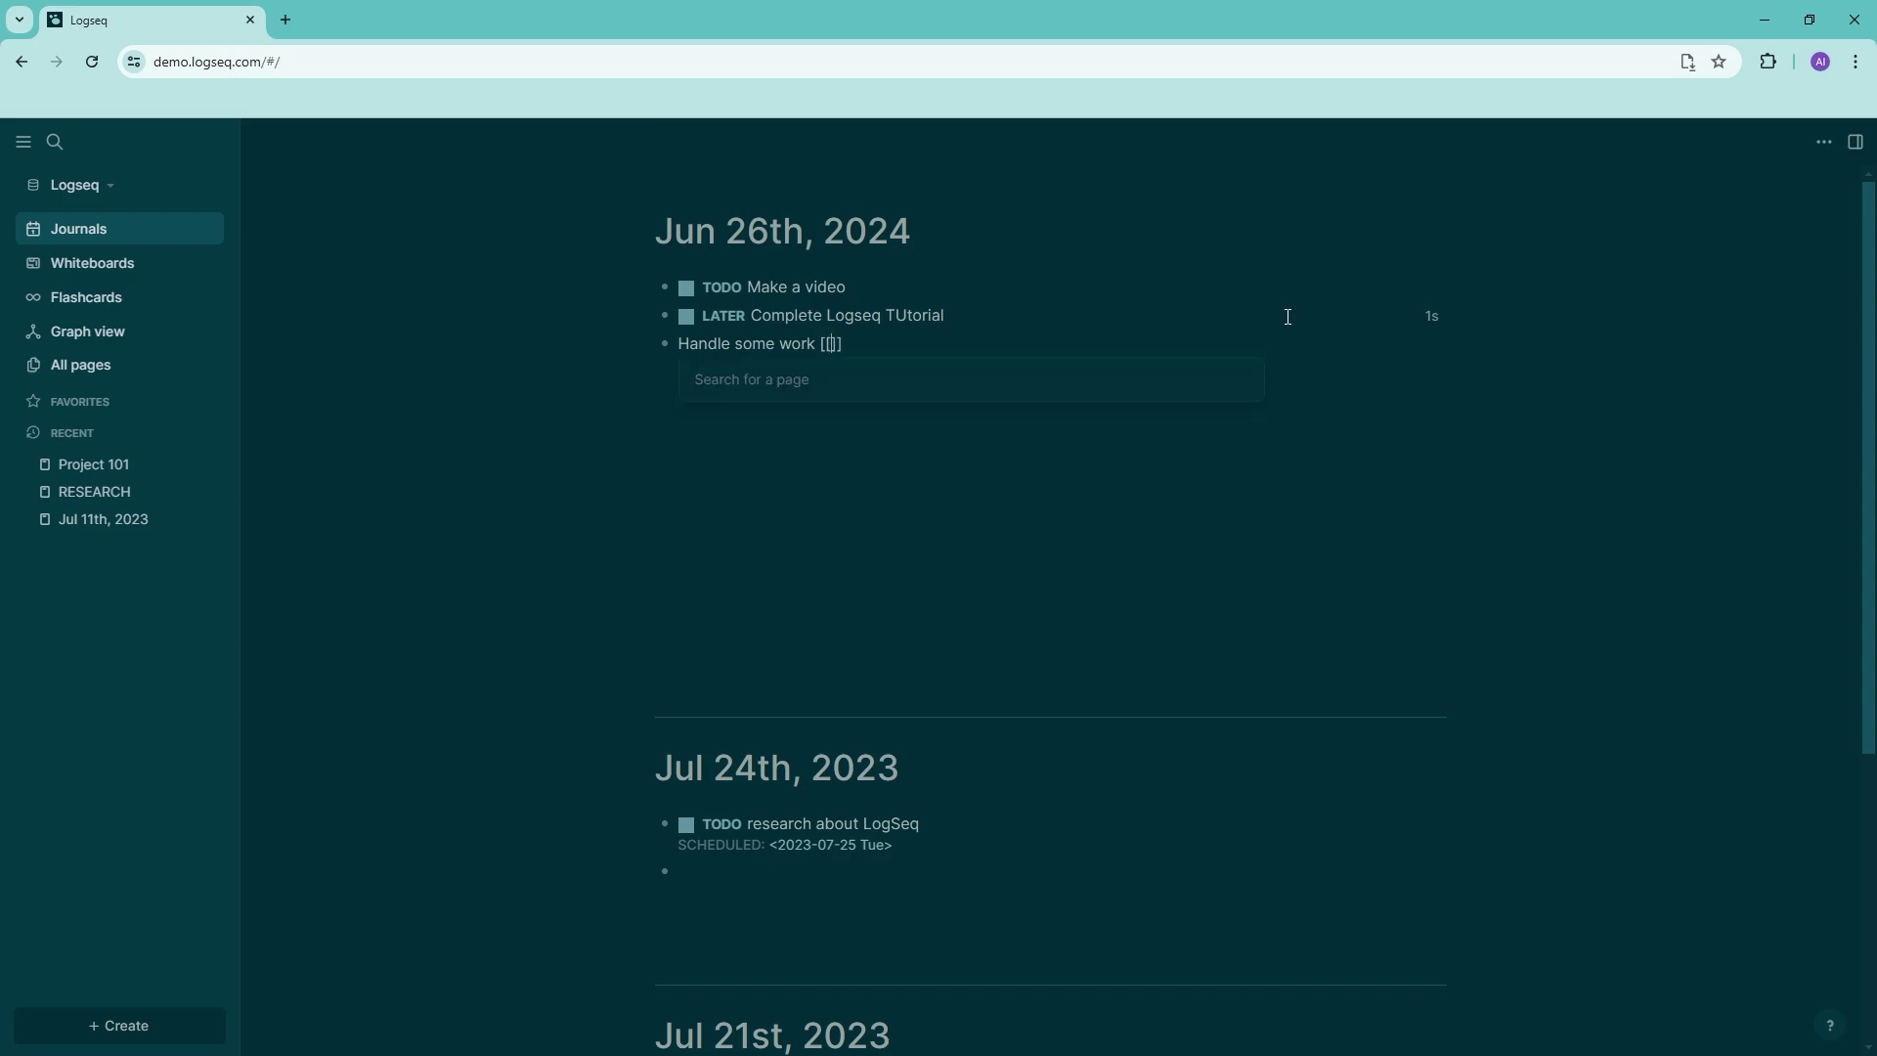
text(Pro)
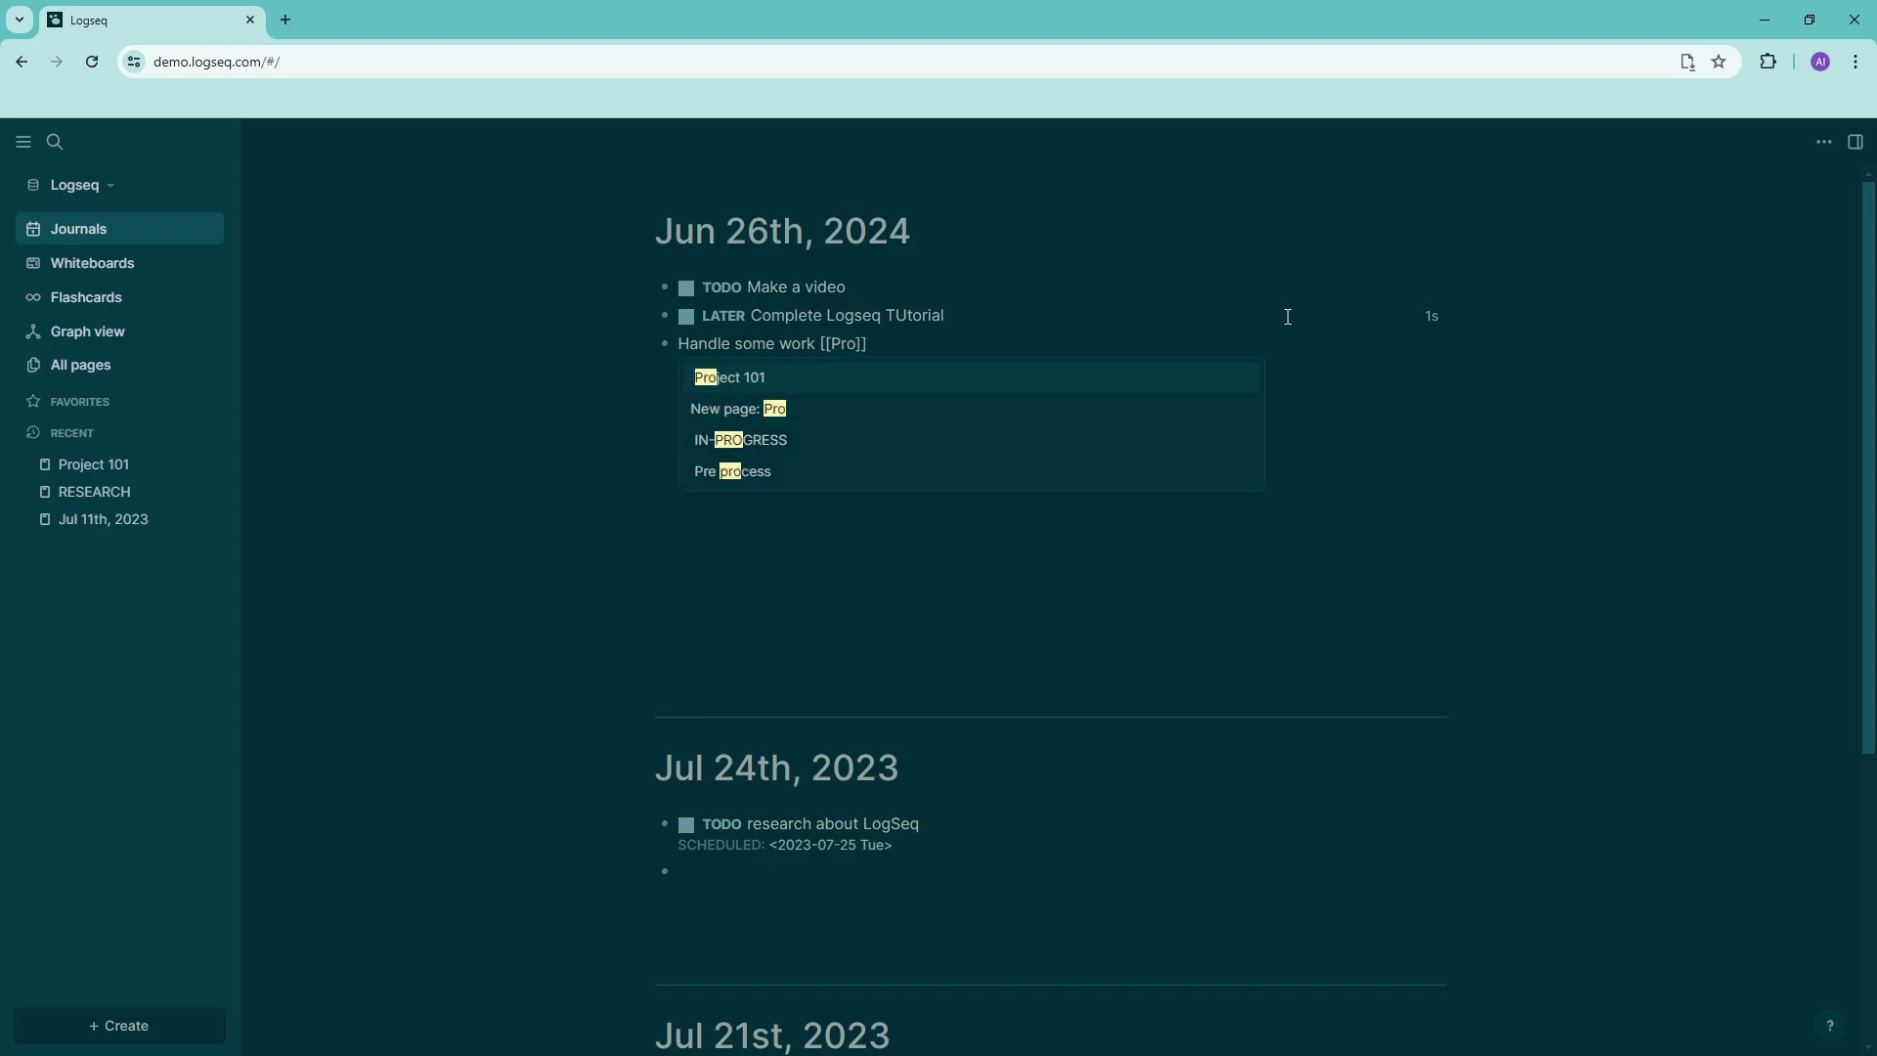
key(Return)
key(Return)
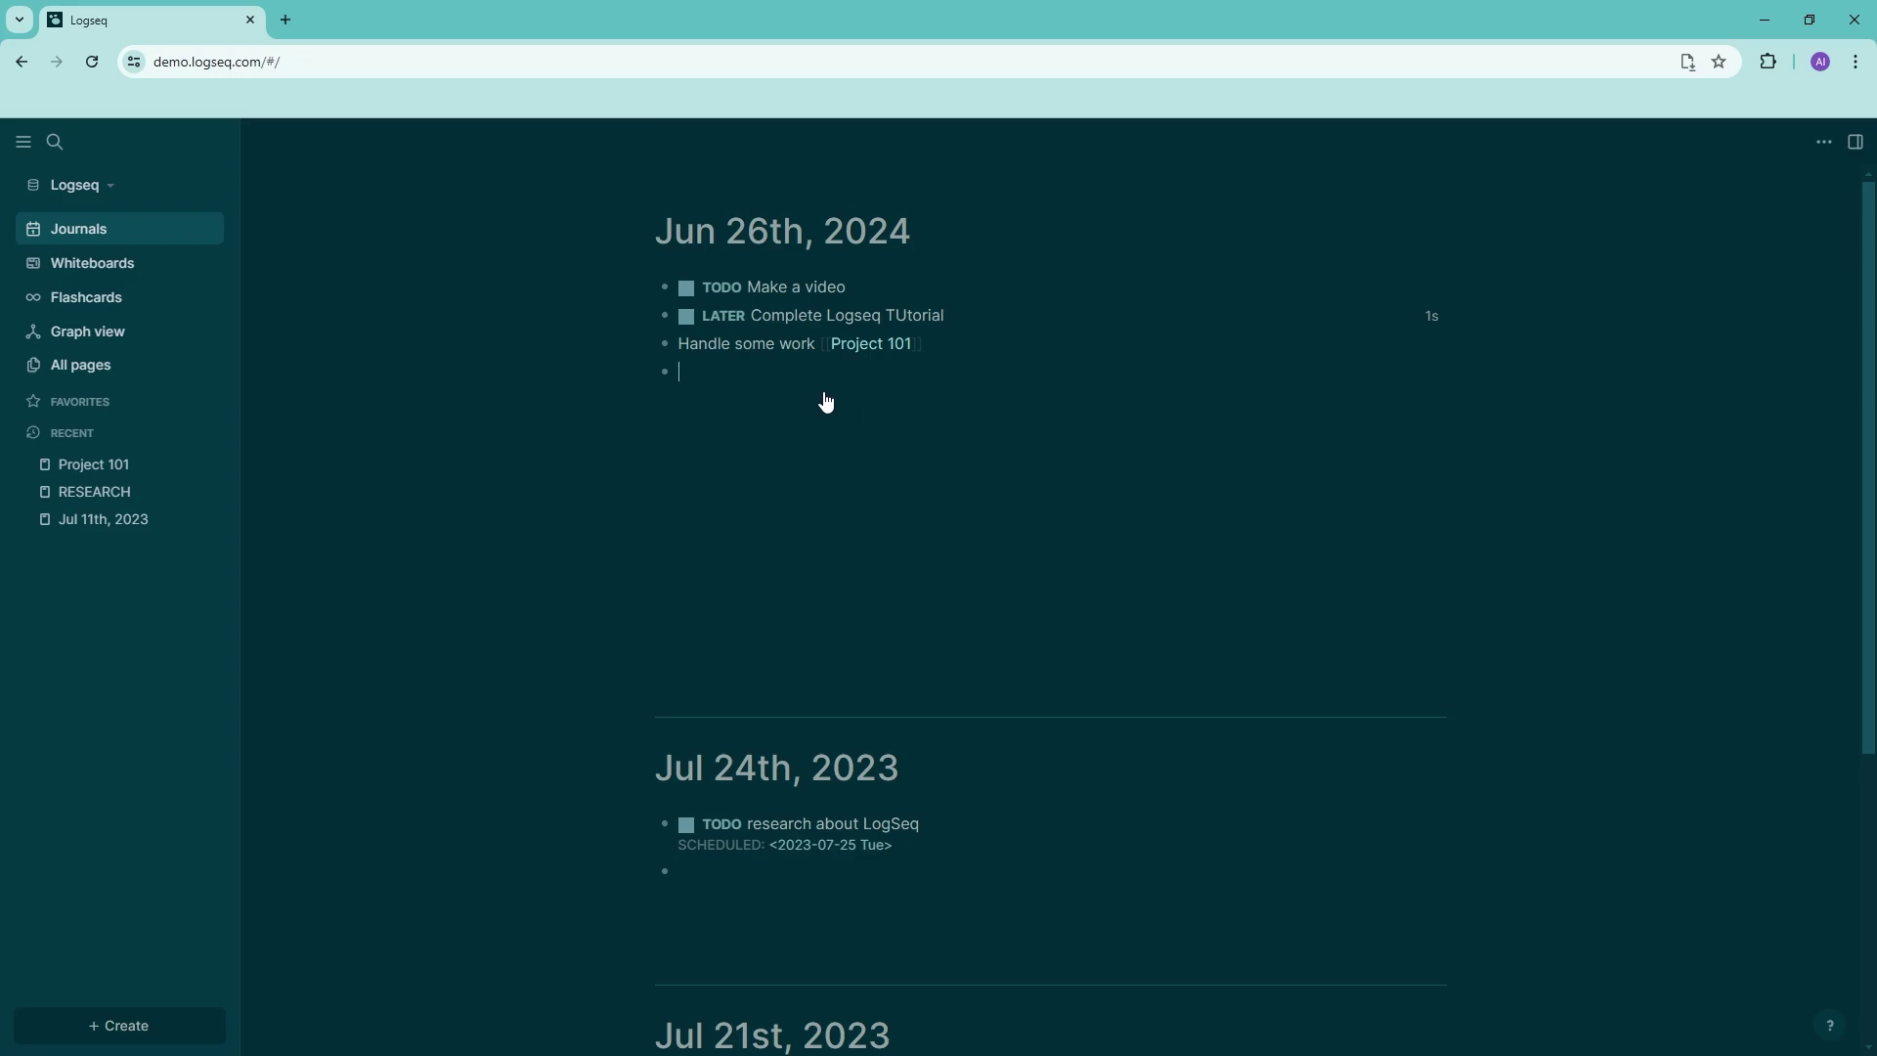
text([[)
key(Escape)
key(ctrl+a)
key(BackSpace)
- Insert a #Project 101 tag in the empty Jun 26th, 2024 journal block and open the tagged page
text(#Prij)
key(BackSpace)
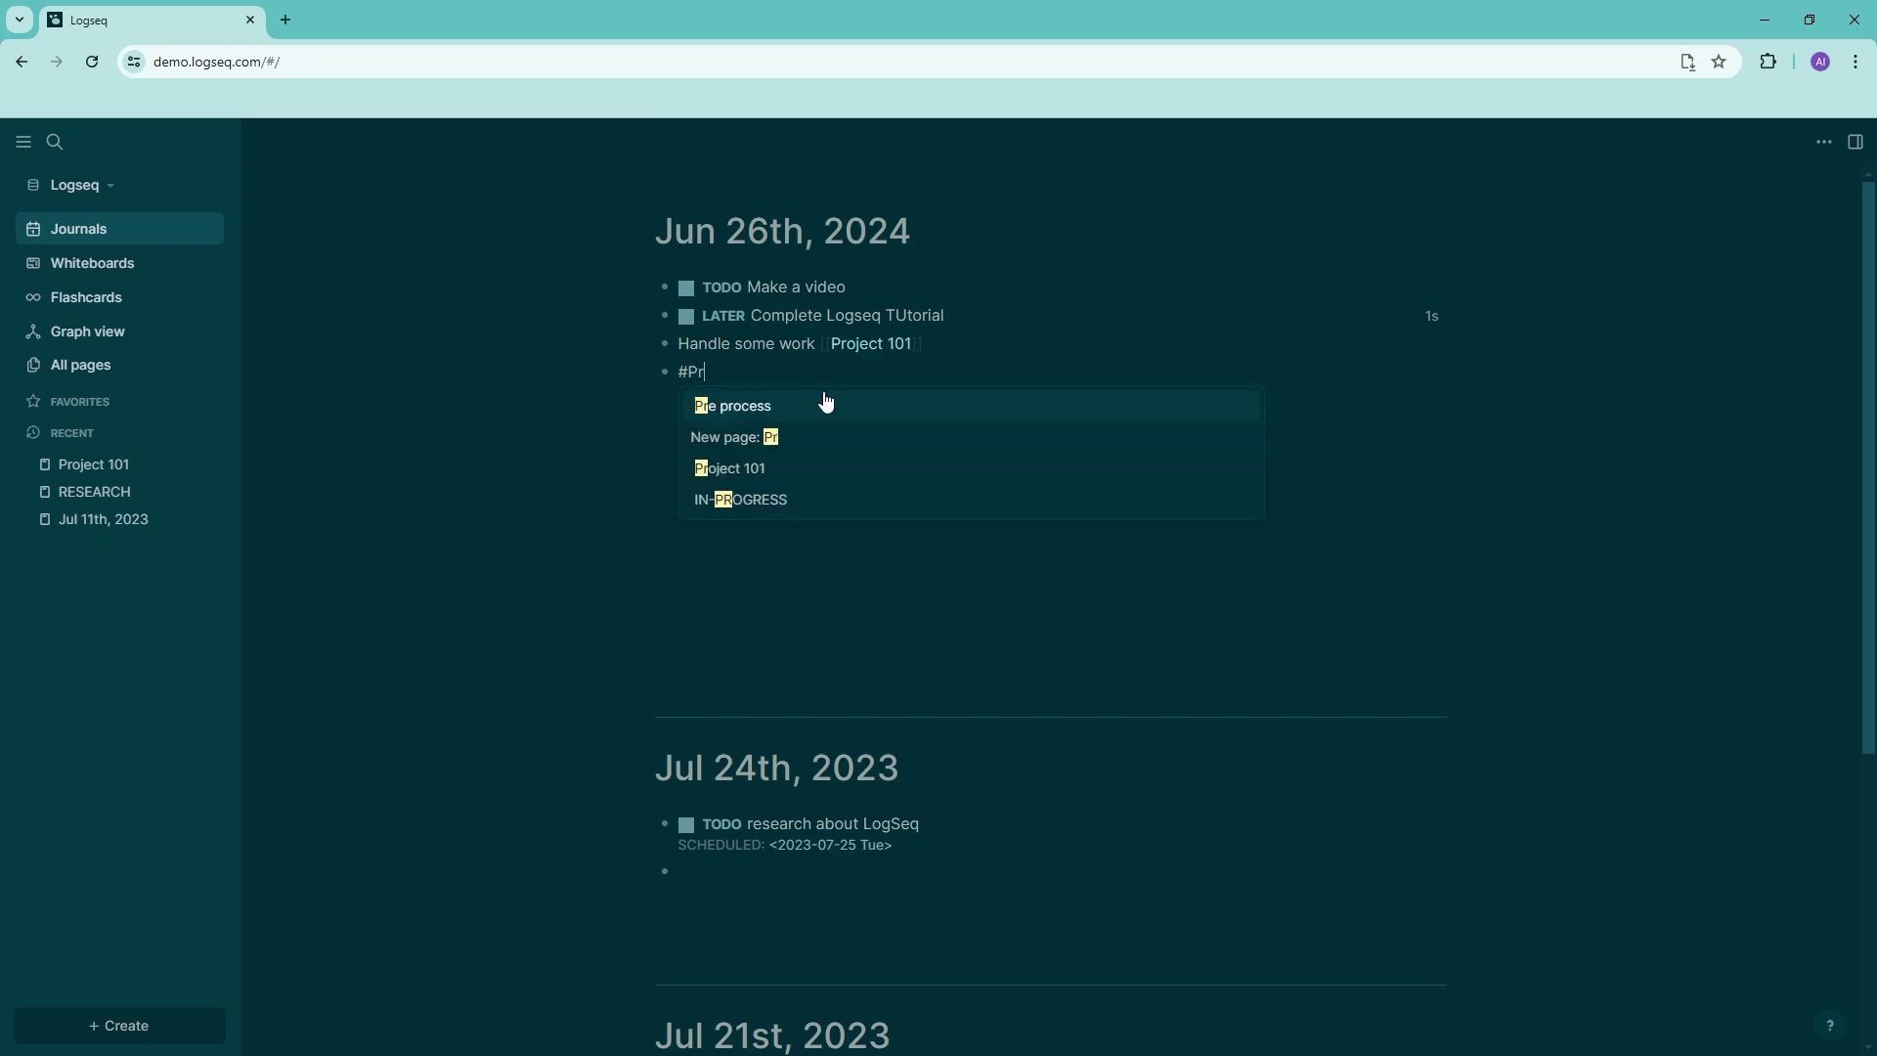
key(Down)
key(Down)
key(Return)
click(721, 372)
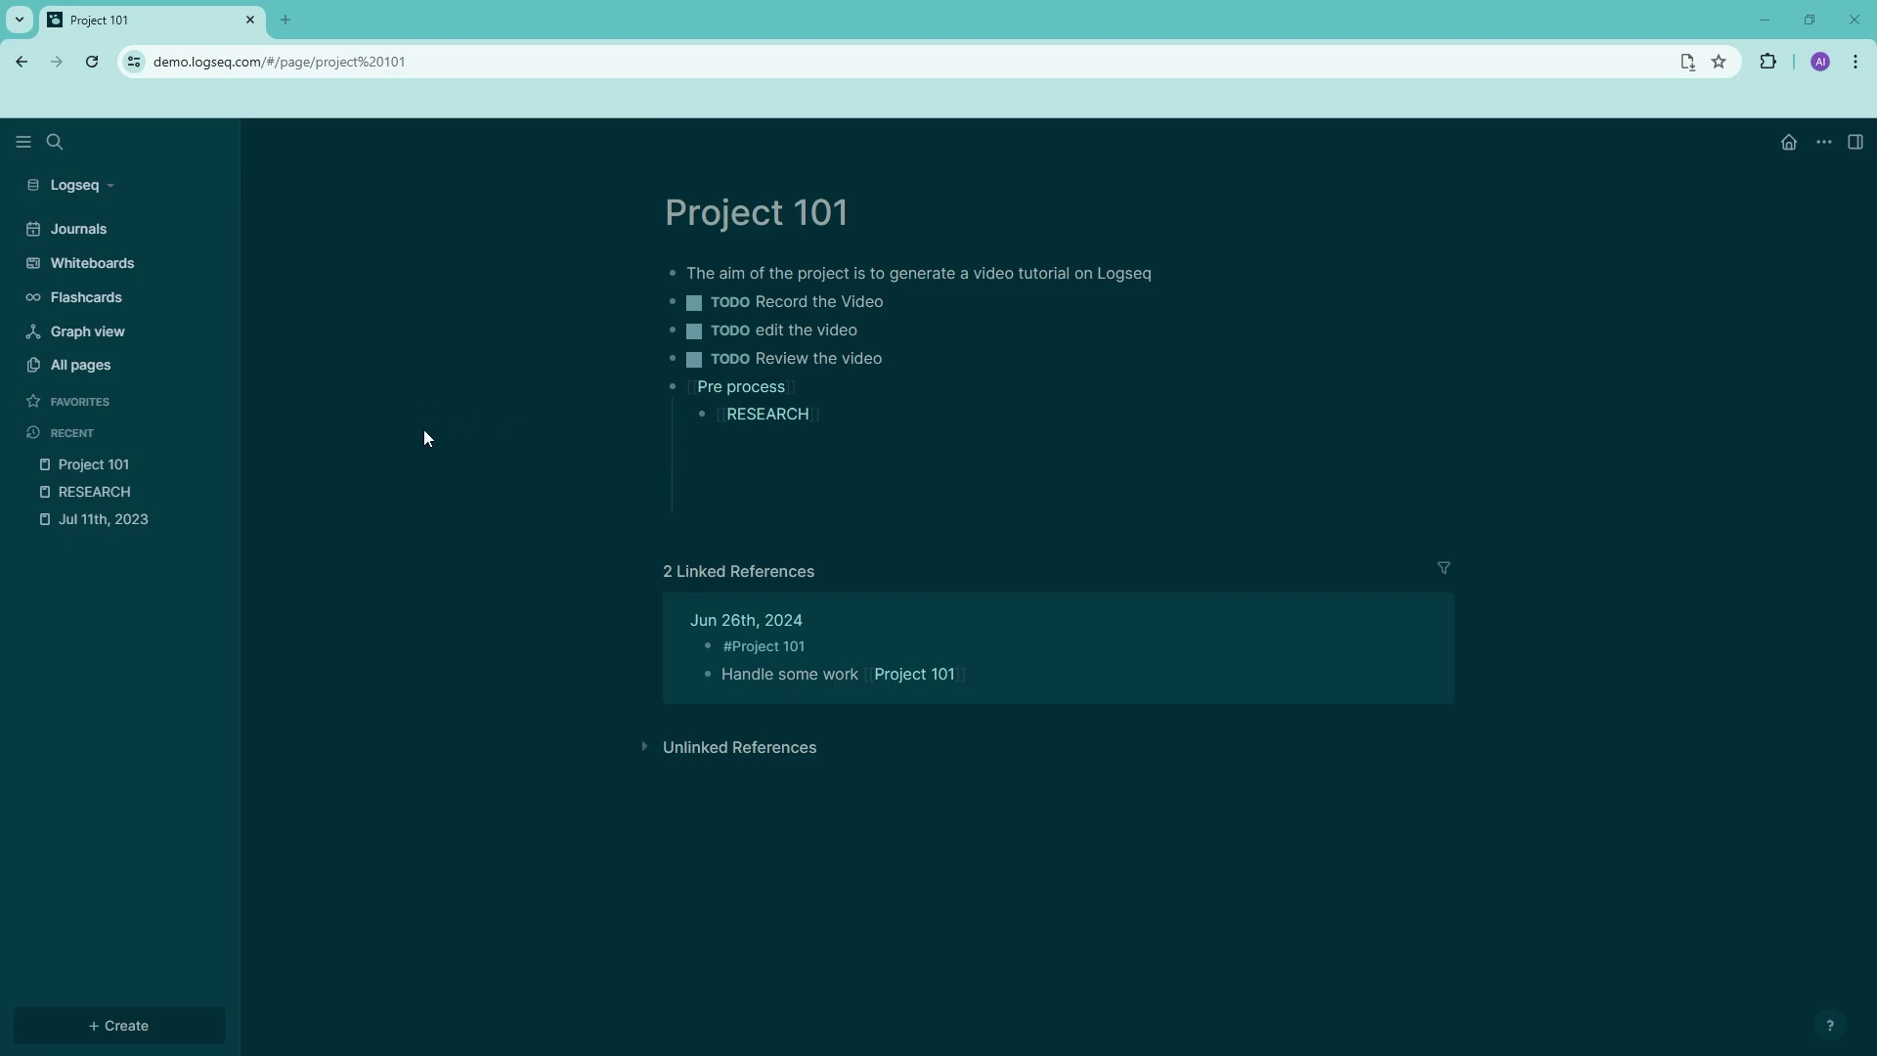
- Examine the connections in the graph view, opening the Project 101, RESEARCH and Pre process pages from their nodes
click(105, 333)
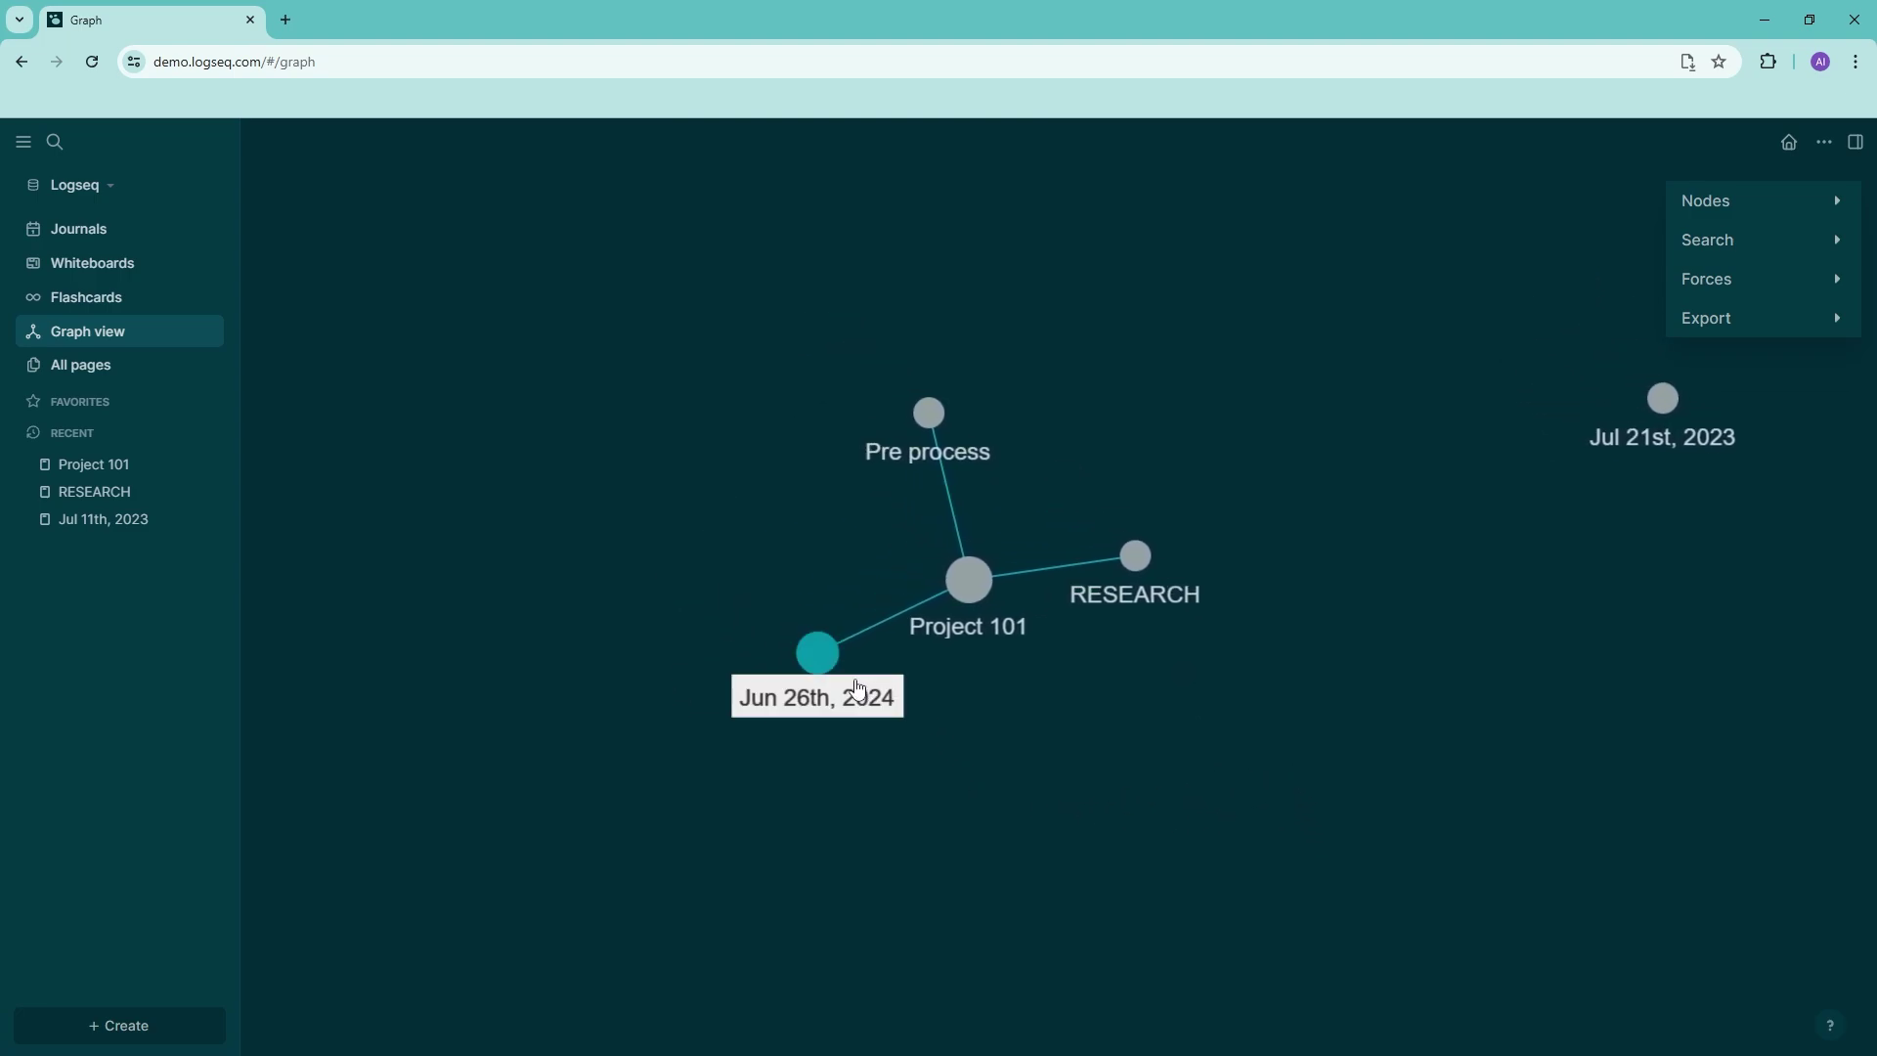
click(827, 707)
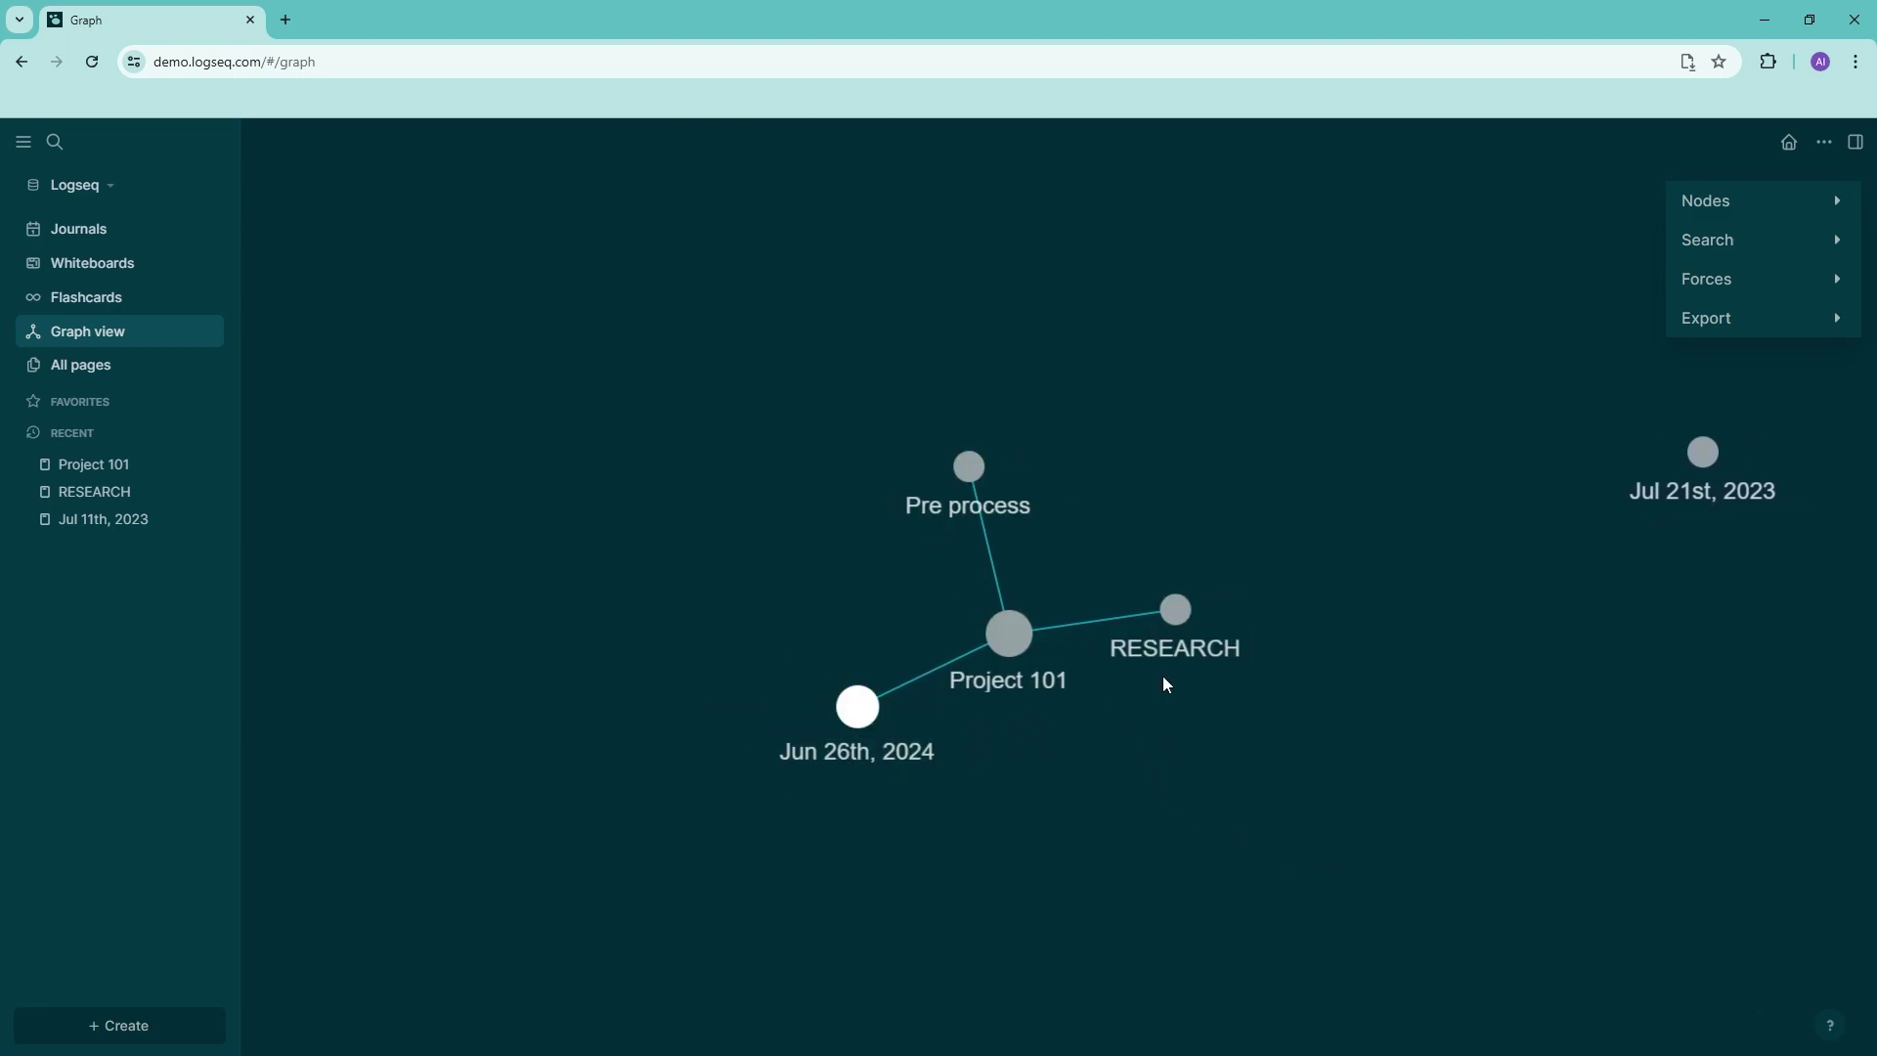
click(1005, 635)
key(alt+Left)
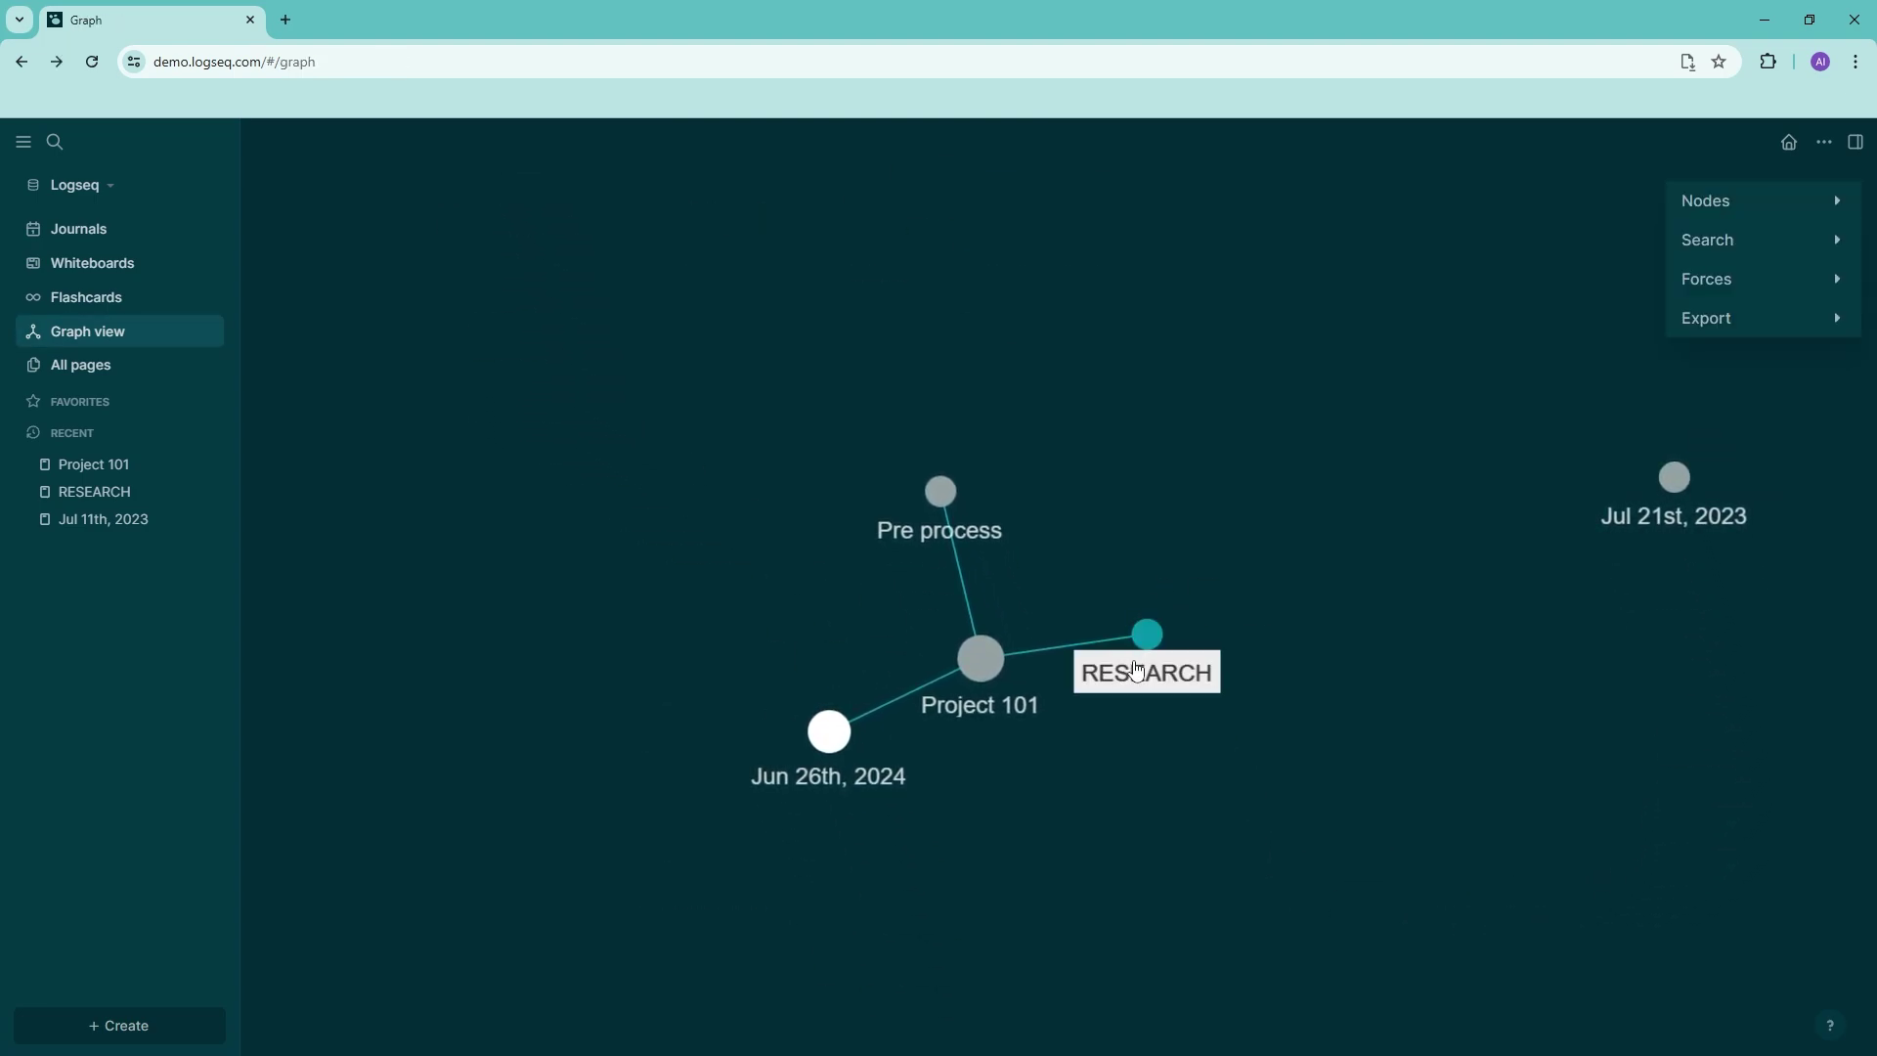
click(1147, 633)
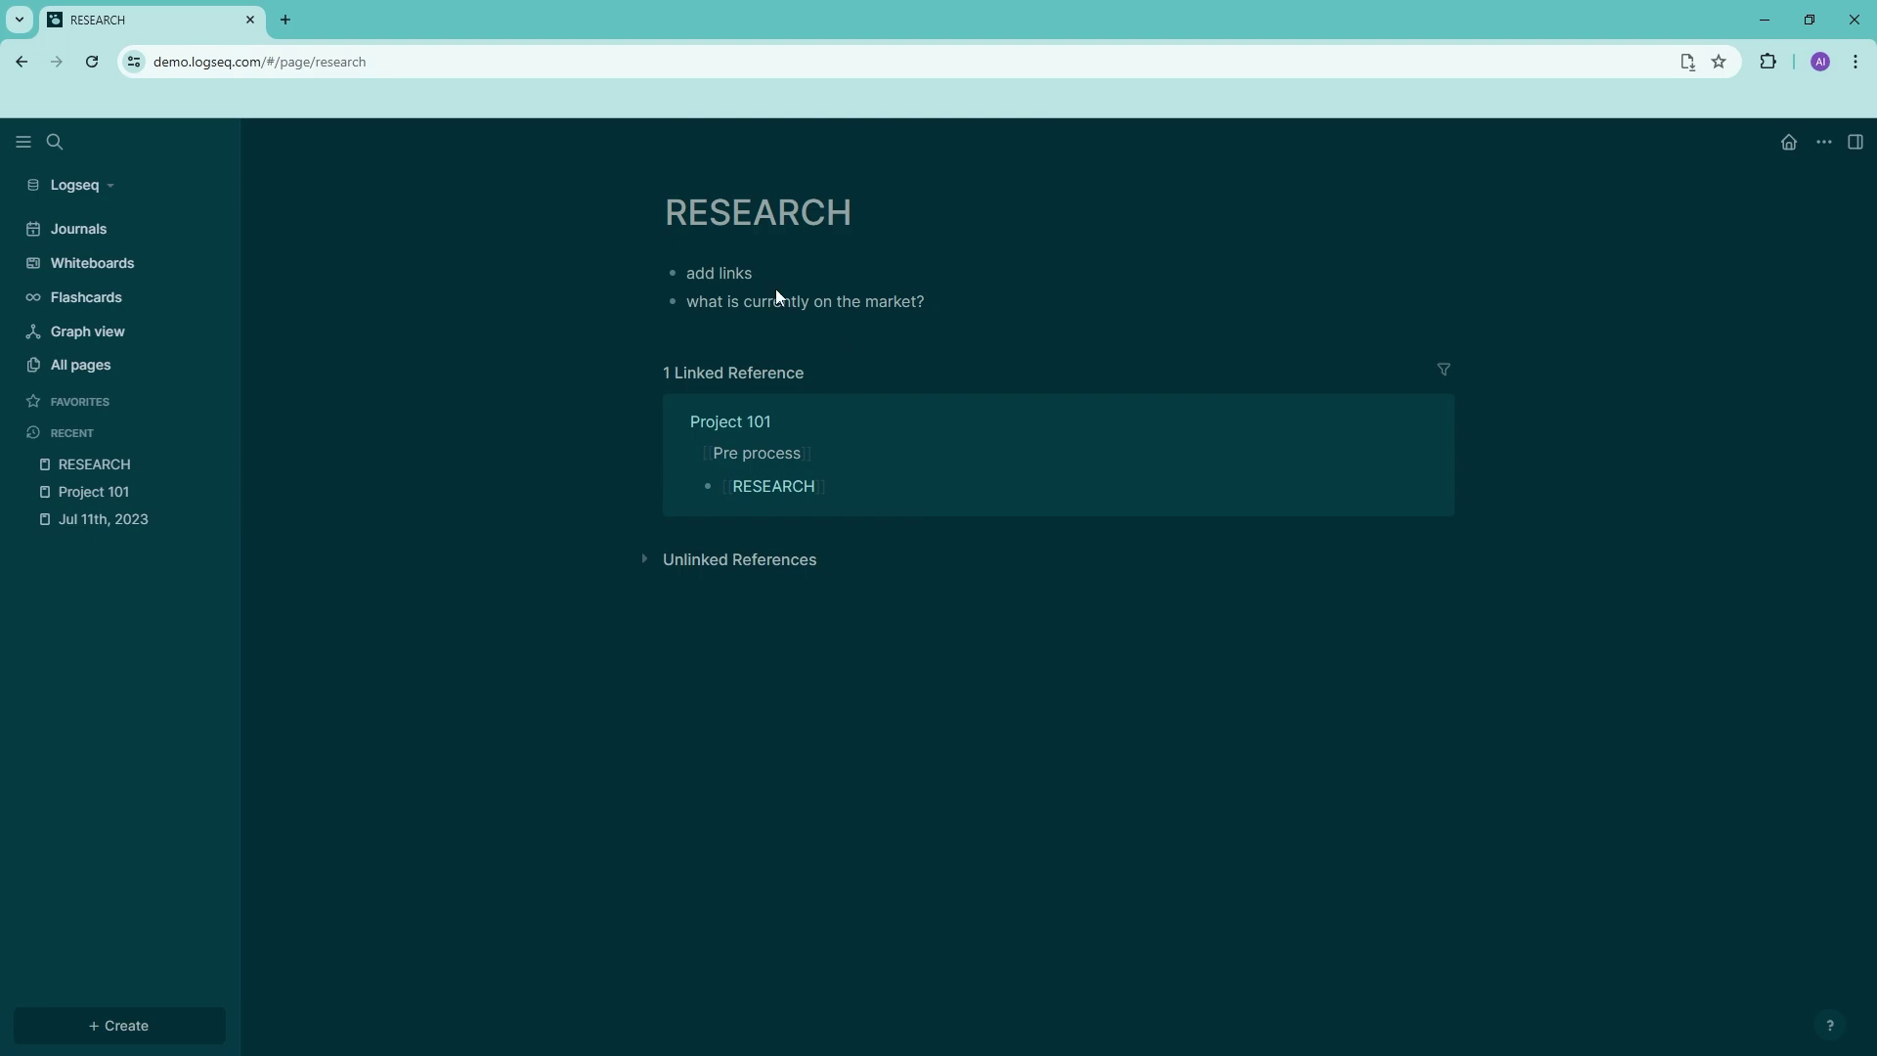
key(alt+Left)
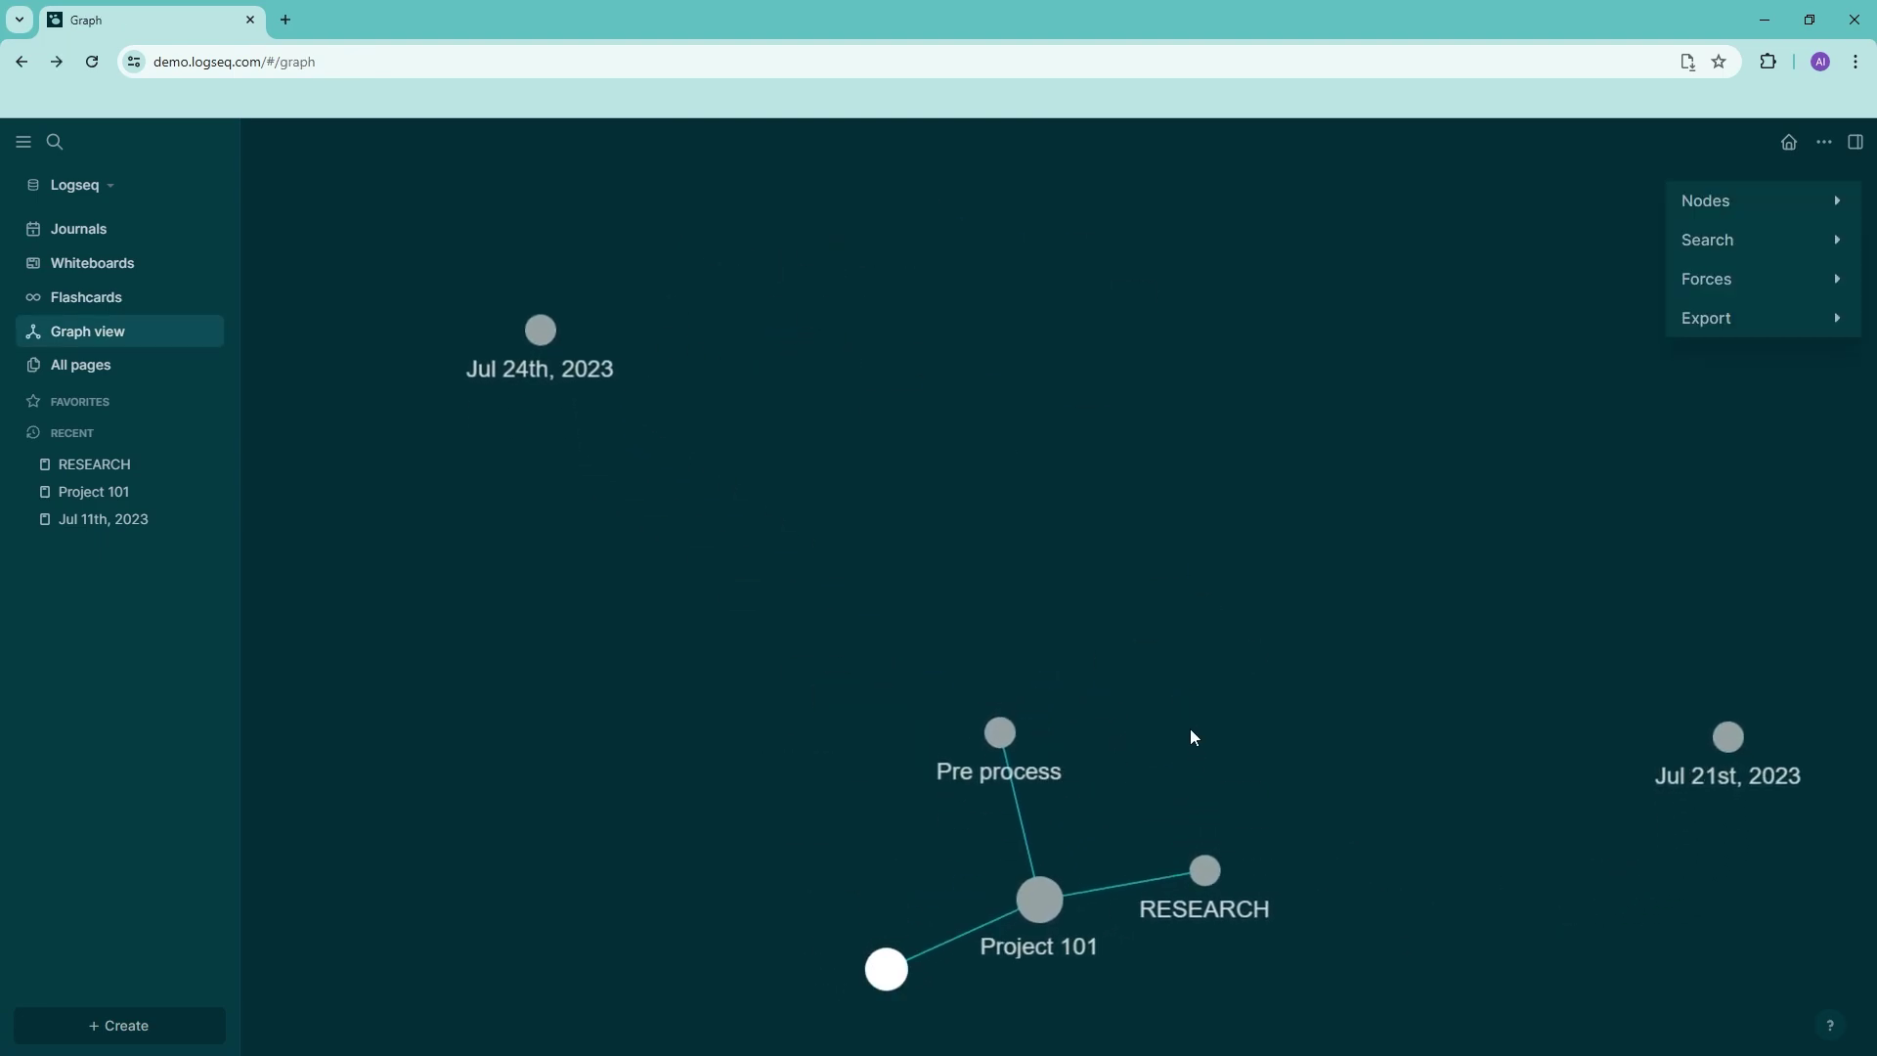
click(948, 588)
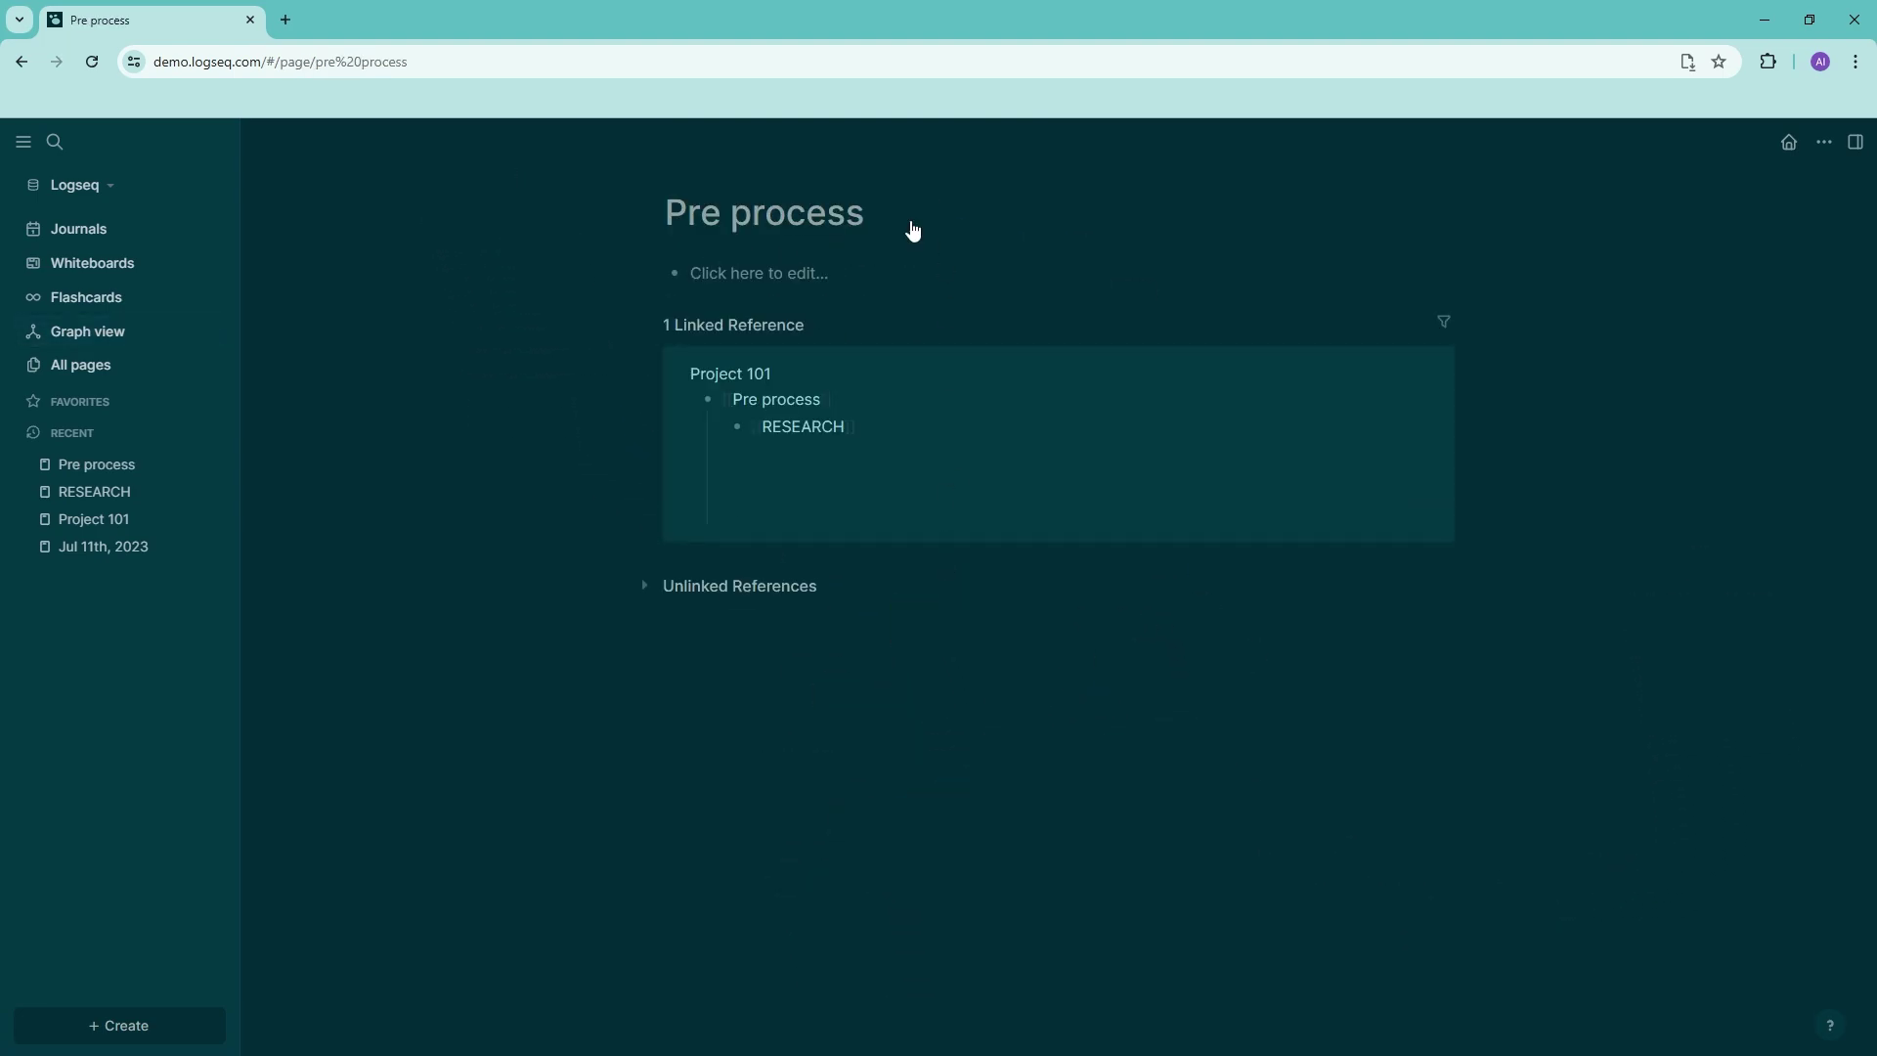
key(alt+Left)
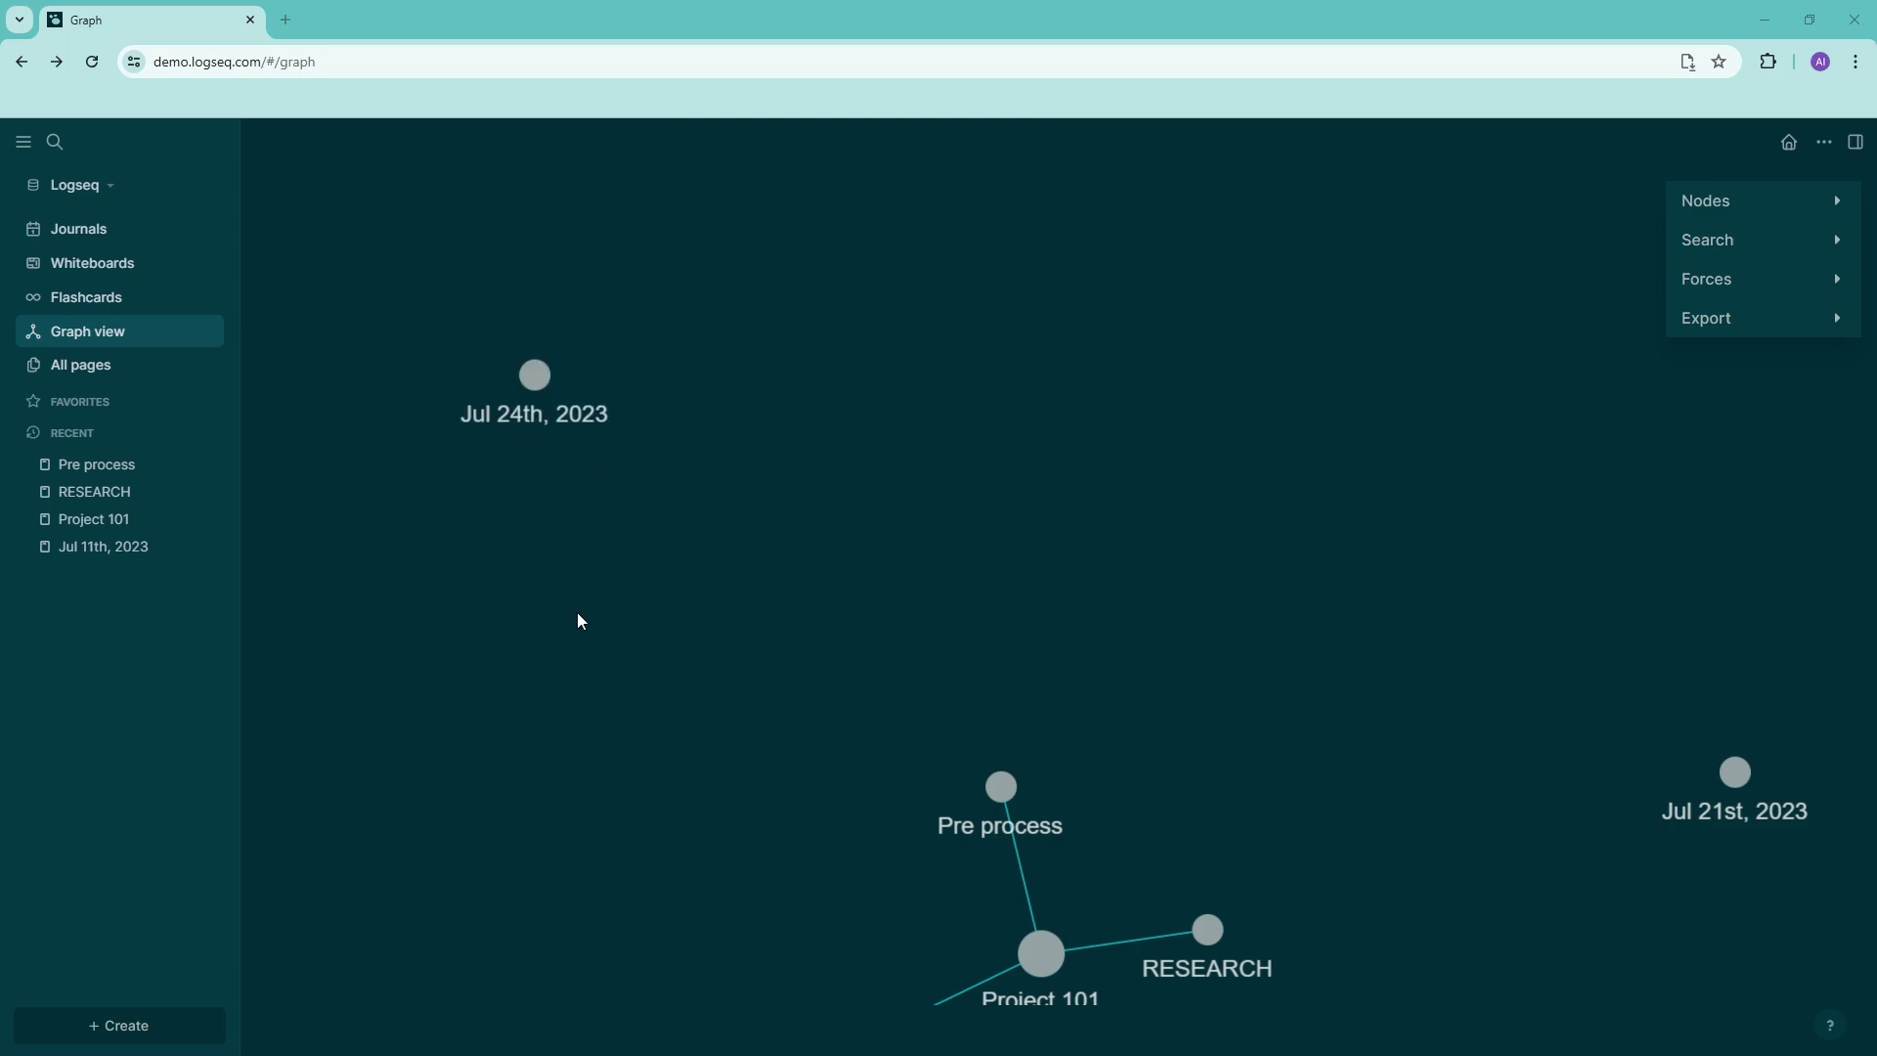
drag(853, 797, 758, 495)
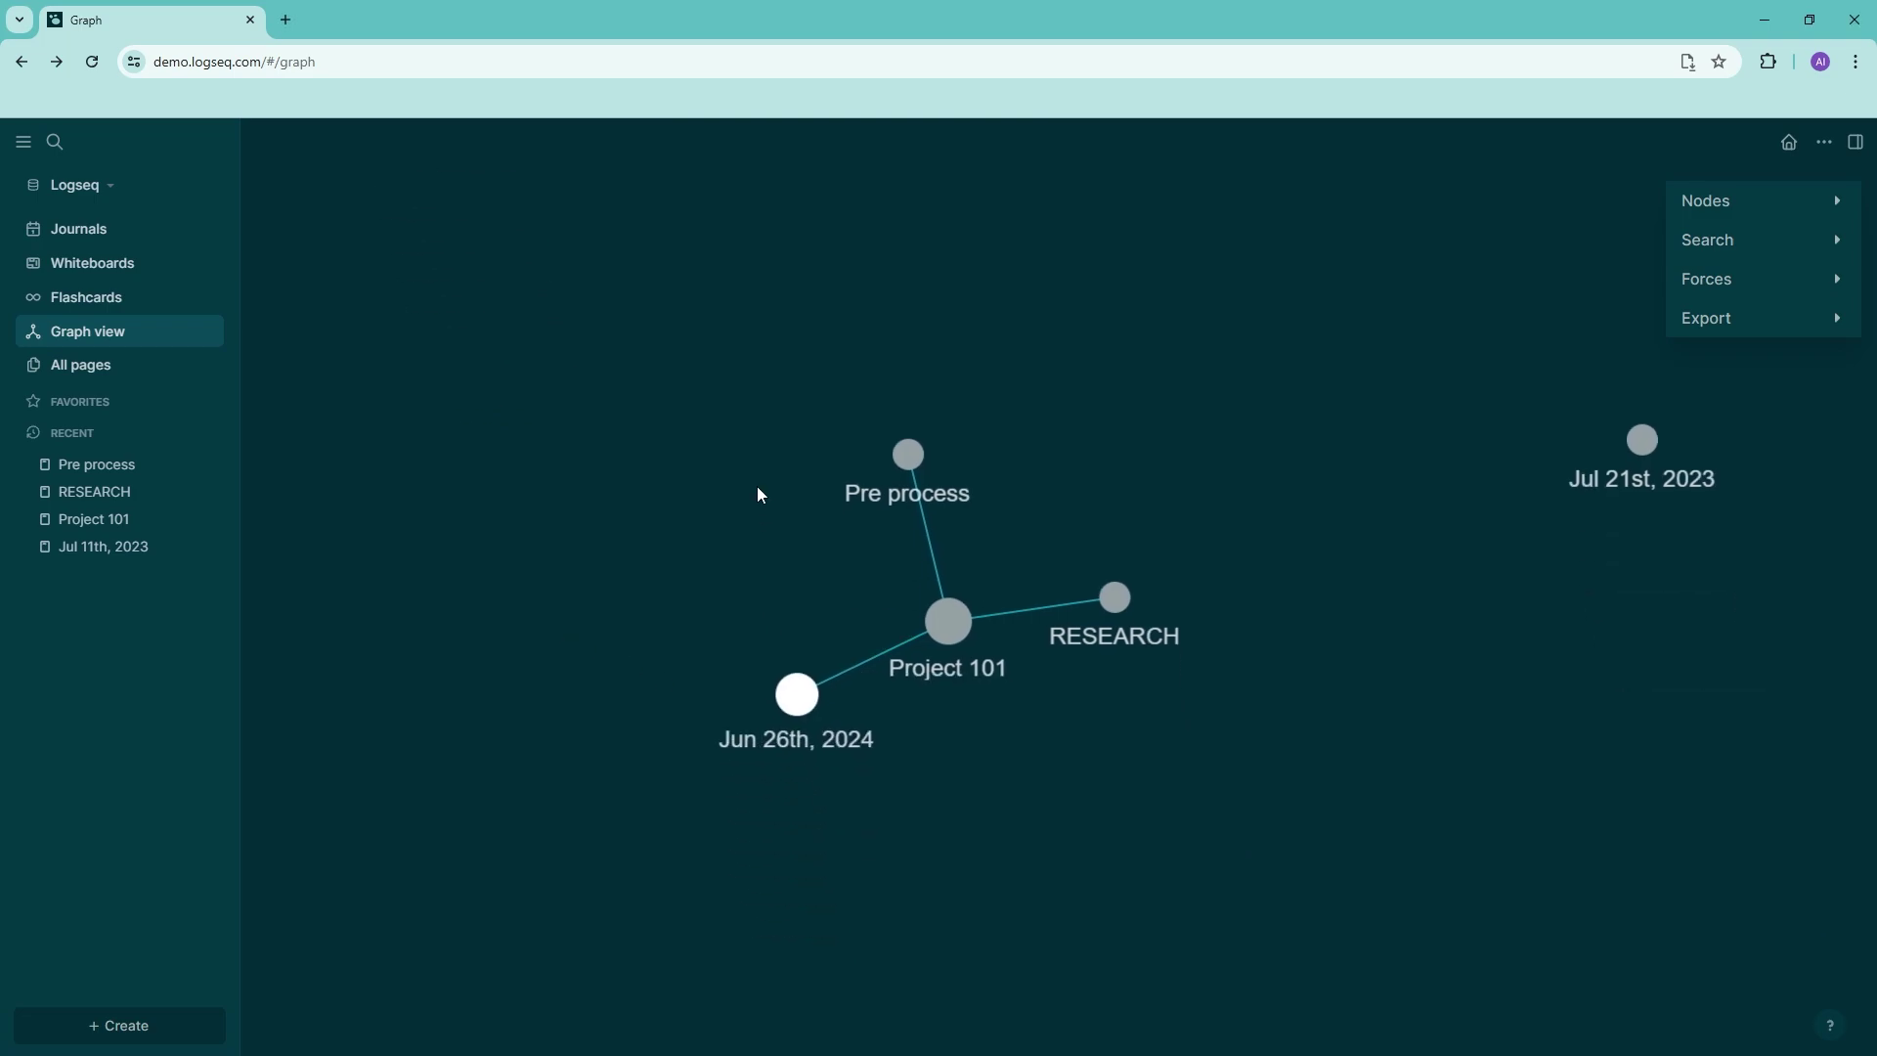
- Return to the journals view
click(95, 241)
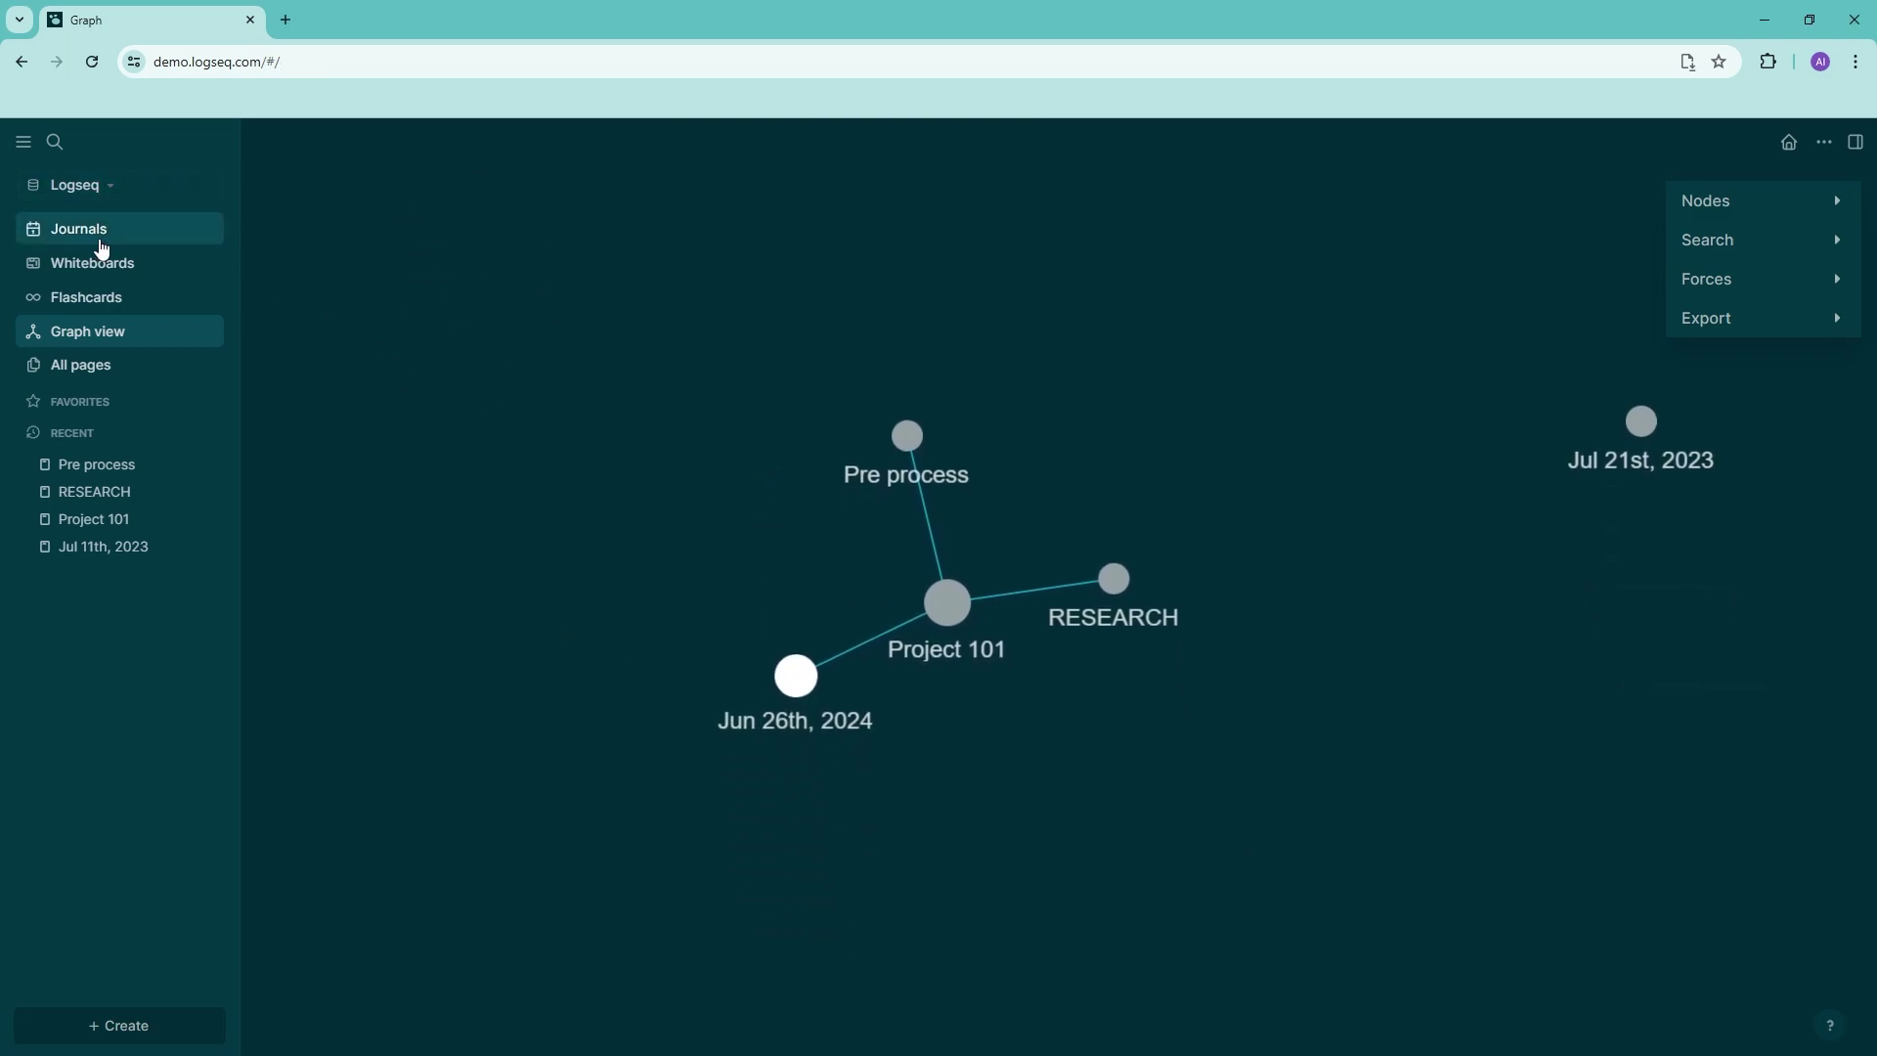